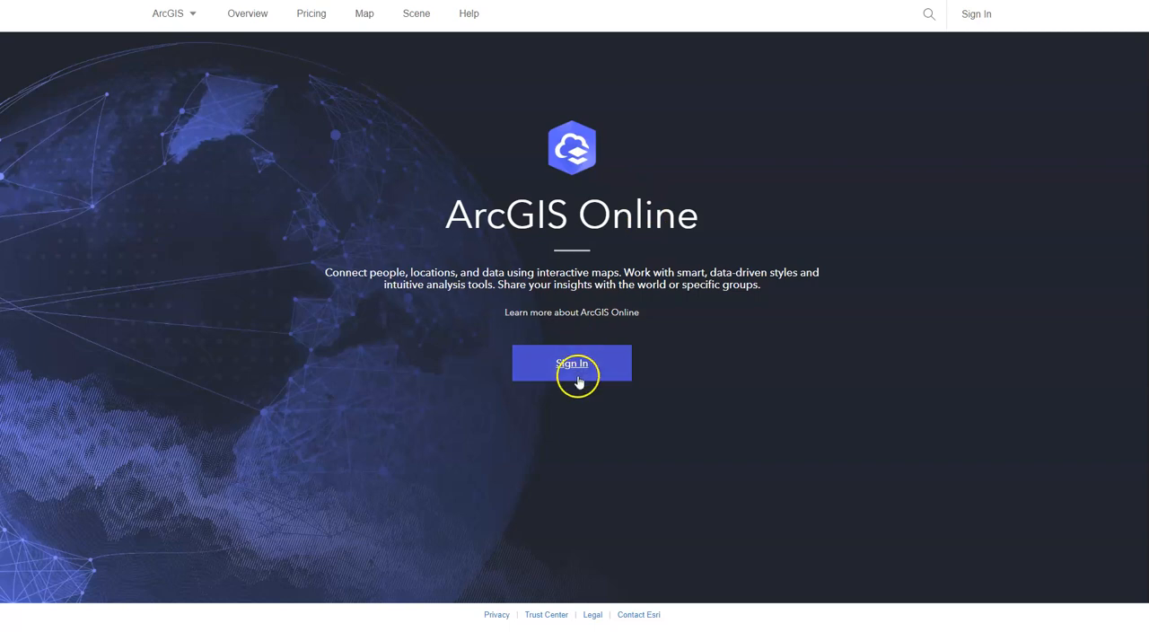
# - Sign in to the ArcGIS Online organization with the saved account and open the list of own groups
pyautogui.click(572, 363)
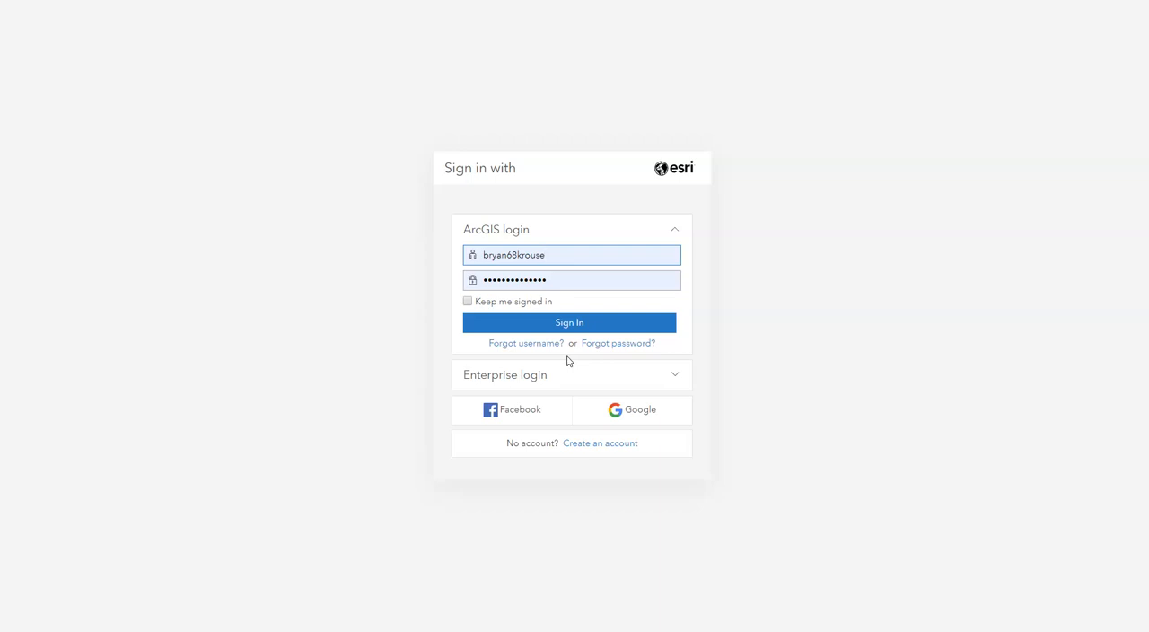
pyautogui.click(574, 324)
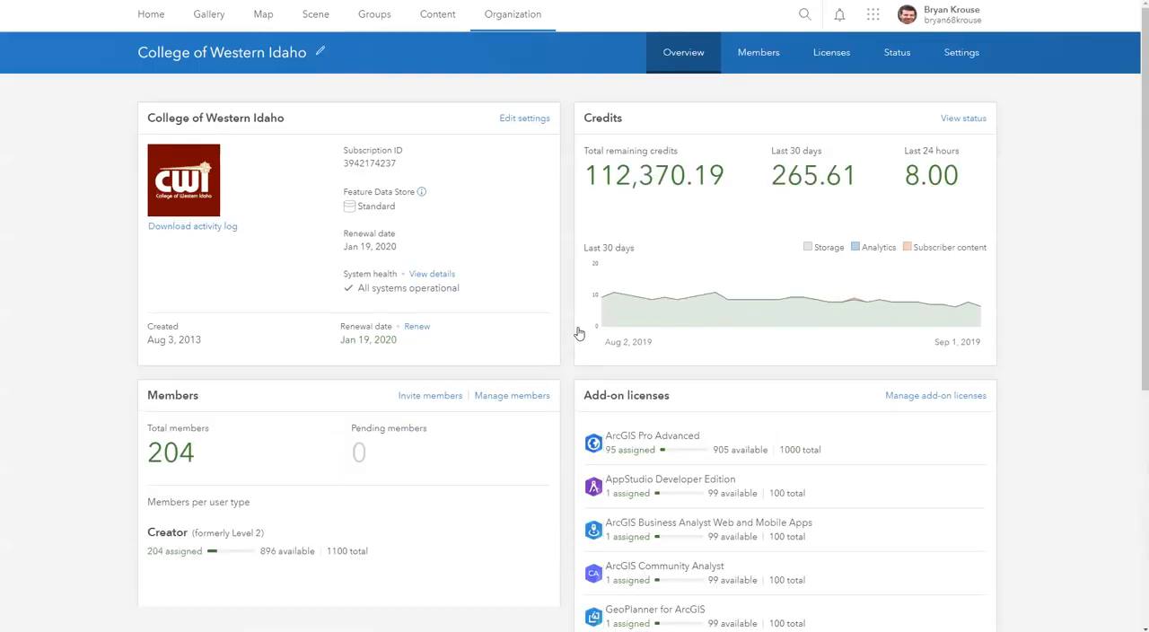
pyautogui.click(504, 325)
pyautogui.click(381, 20)
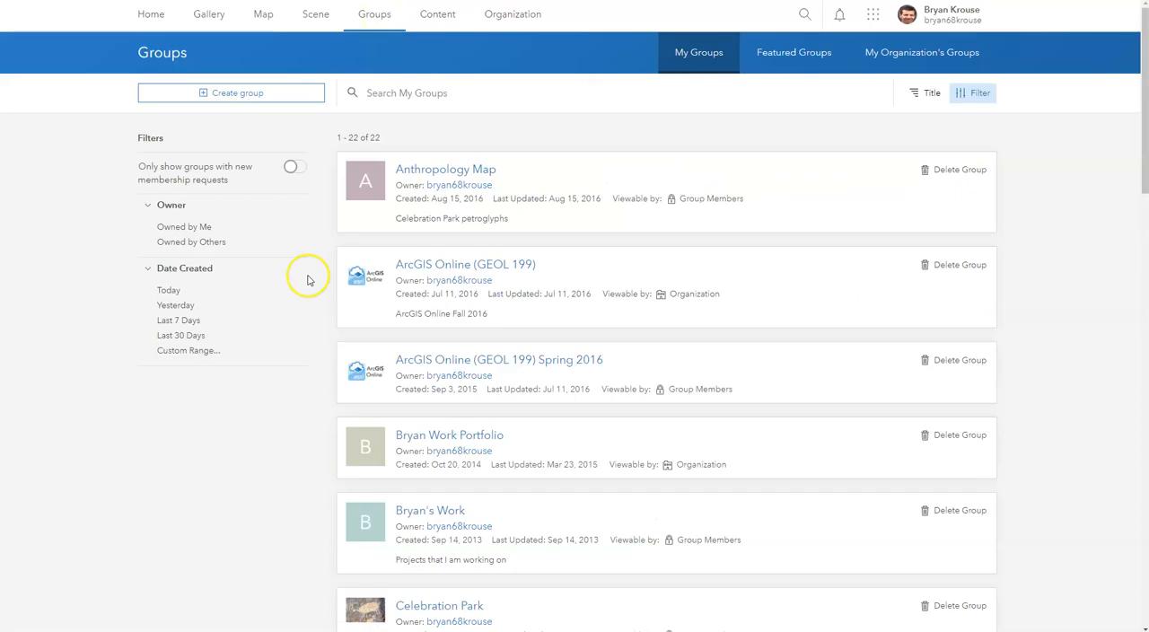
# - Find the PHLT 110 group and open its "Culture, Behavior, and Health" map in Map Viewer
pyautogui.scroll(-8, 307, 280)
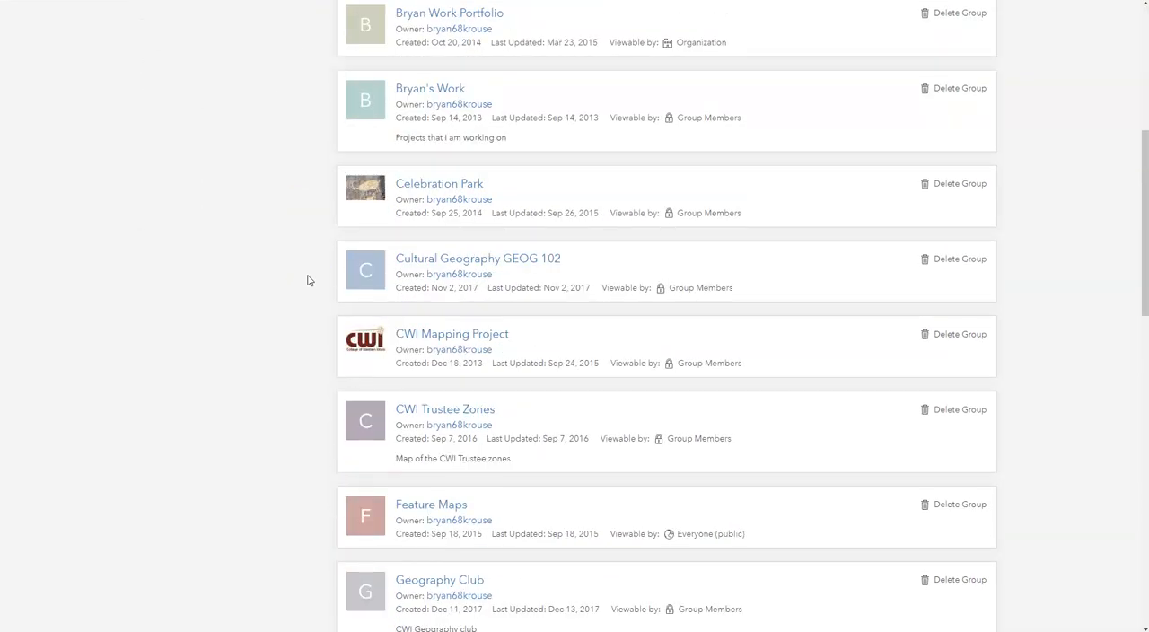
pyautogui.scroll(-9, 307, 280)
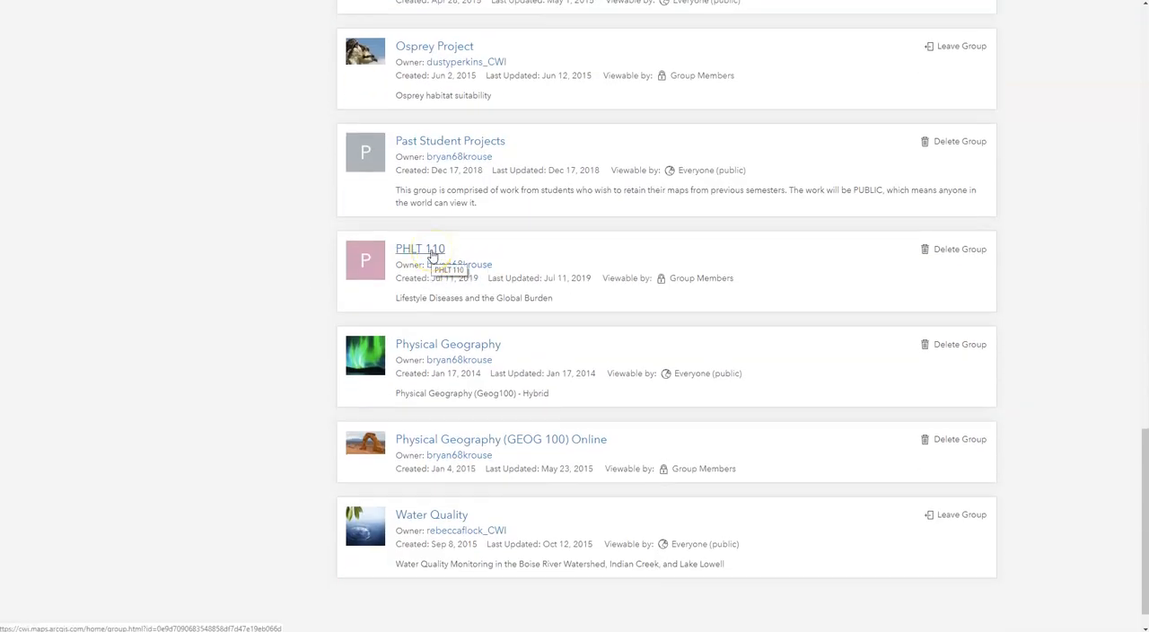
pyautogui.click(432, 253)
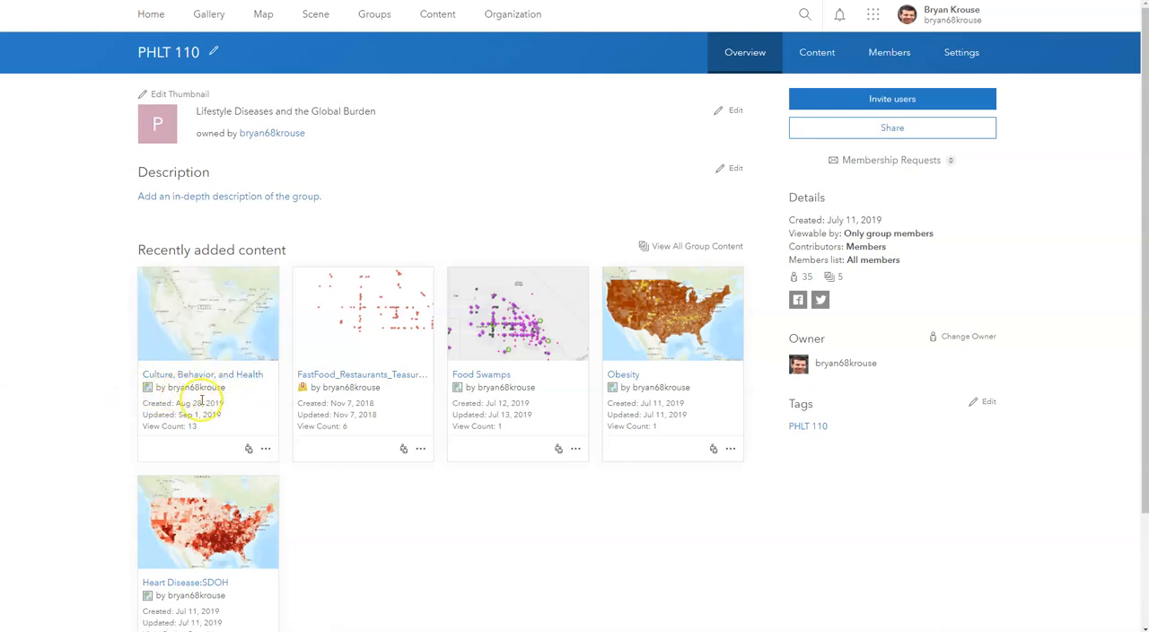
pyautogui.moveTo(195, 419)
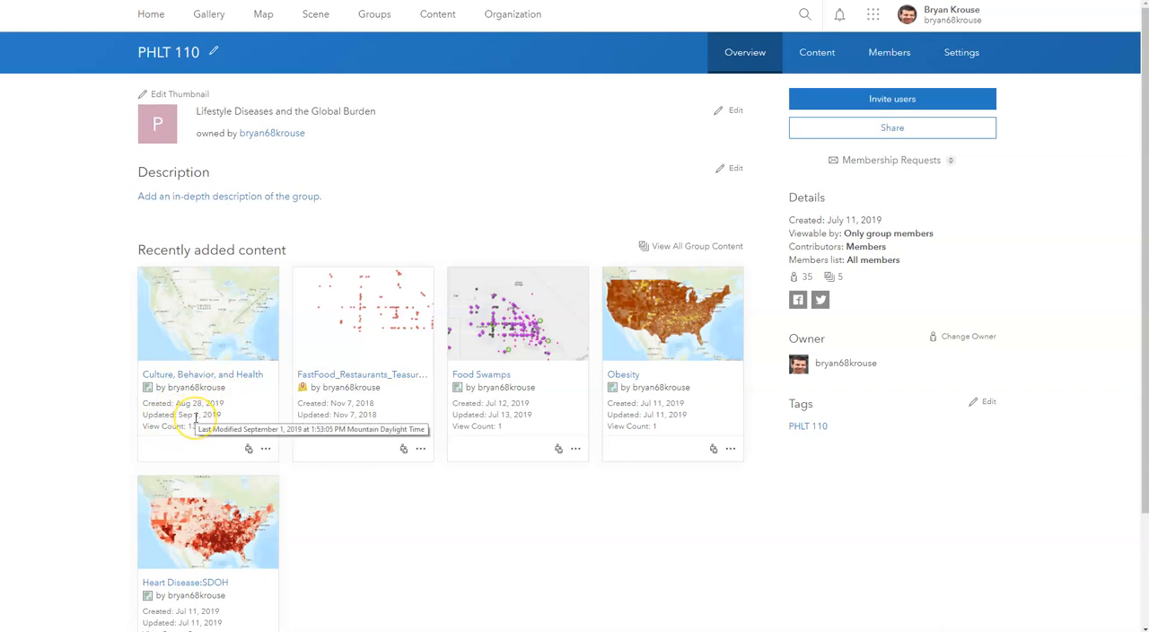
pyautogui.click(220, 328)
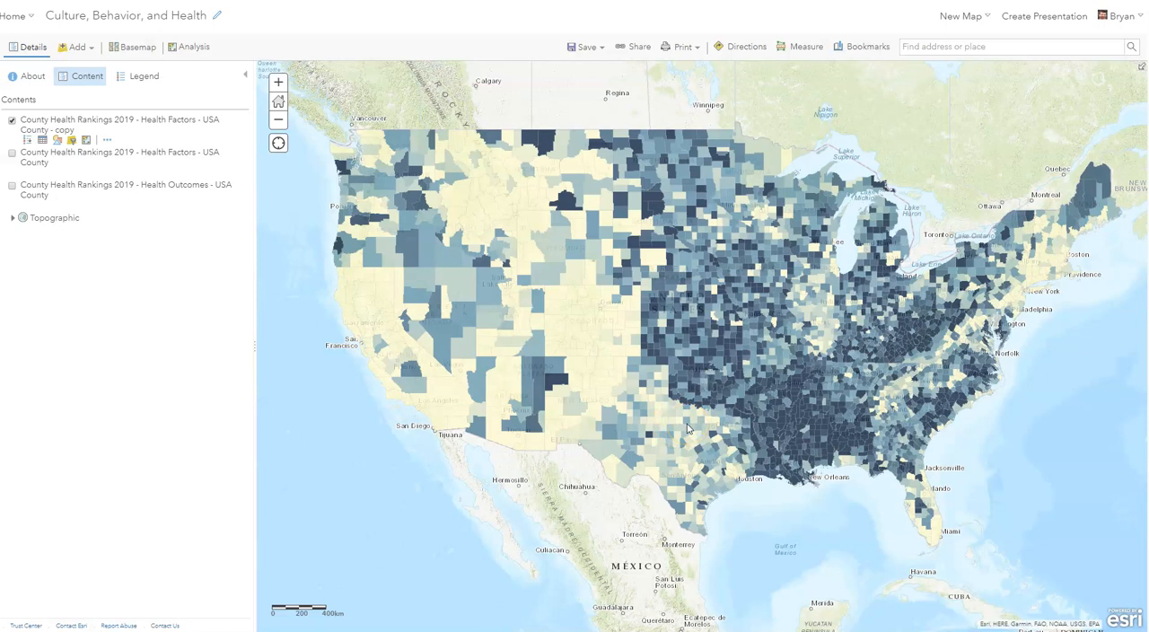
# - Show the adult obesity legend of the "Health Factors - USA County - copy" layer
pyautogui.click(49, 129)
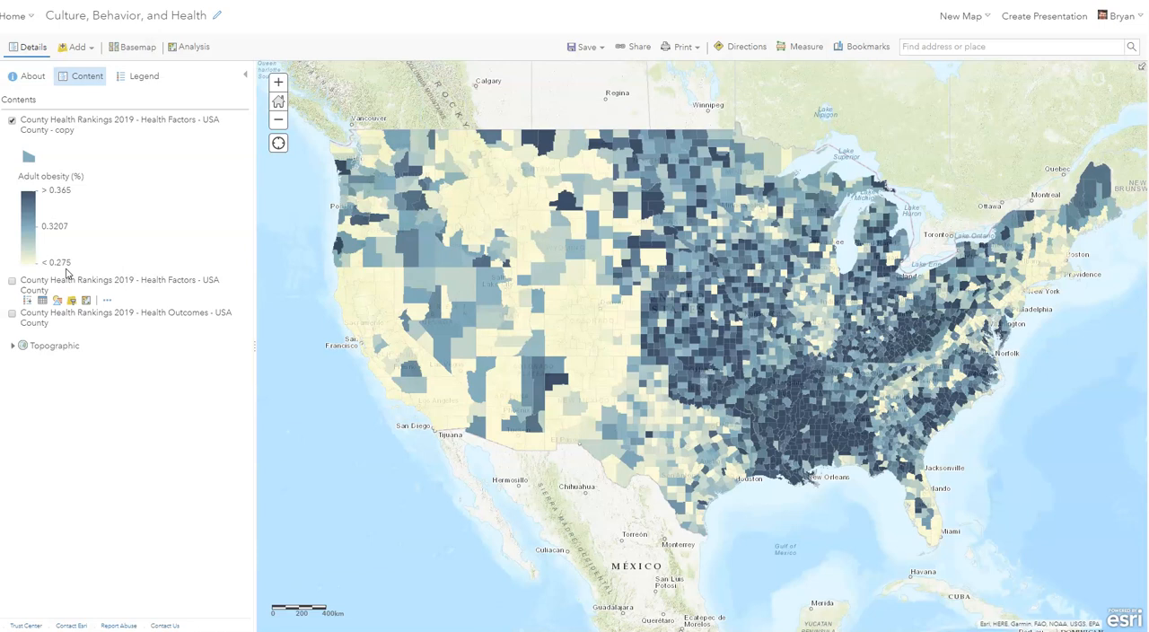
pyautogui.click(73, 247)
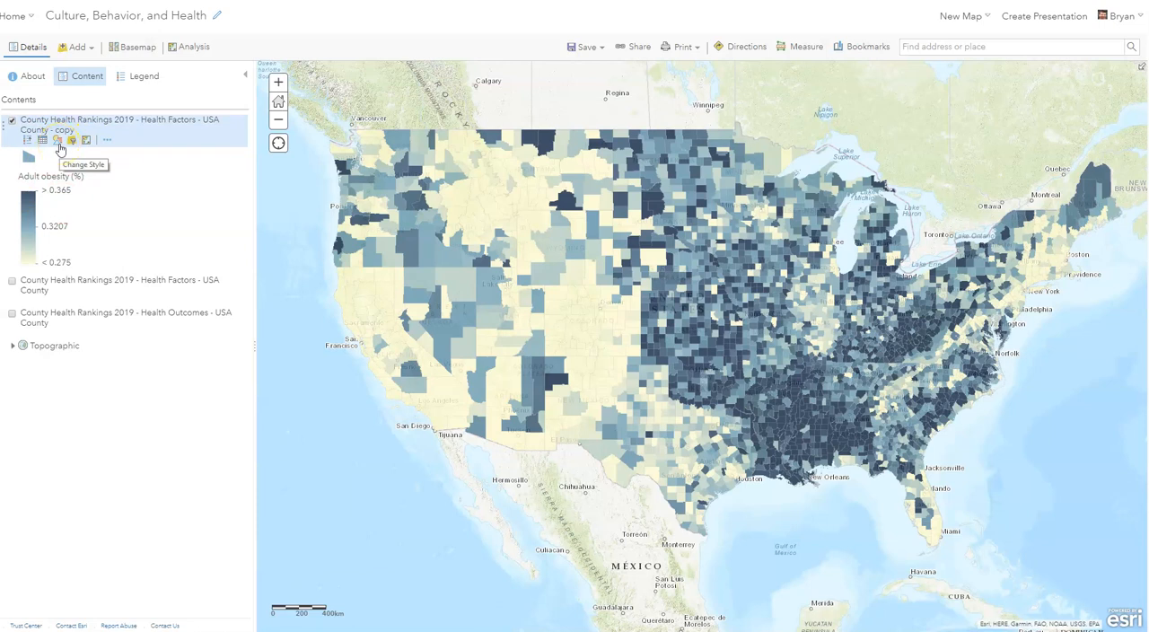
# - Add Some college (%) as a second attribute alongside Adult obesity (%) in the style of the Health Factors copy layer
pyautogui.click(58, 143)
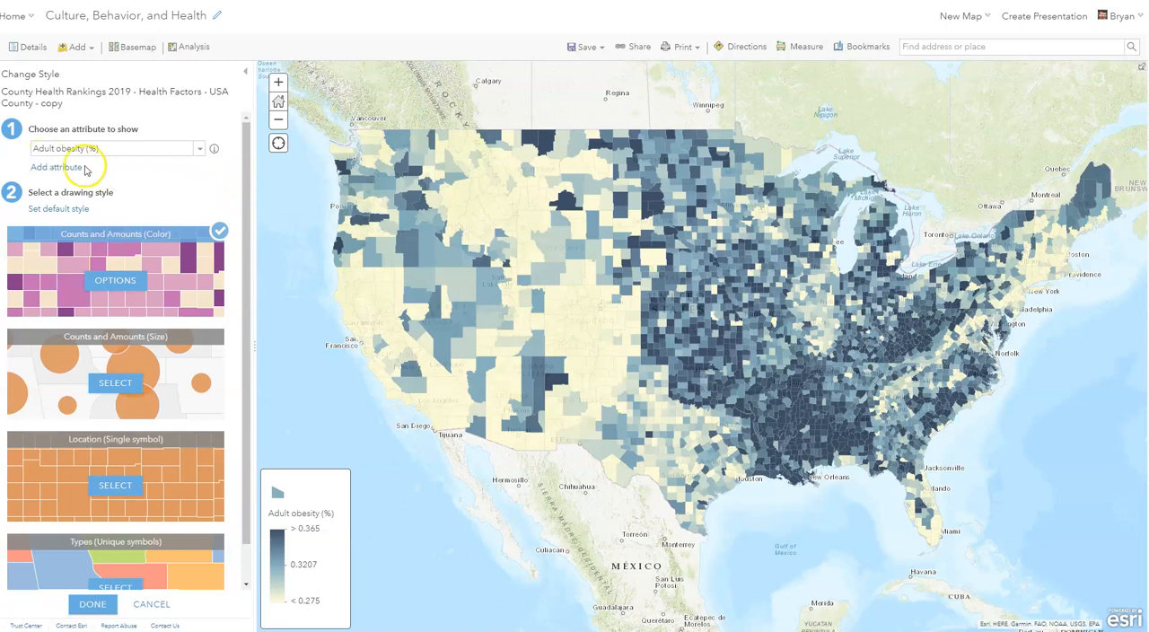
pyautogui.click(61, 168)
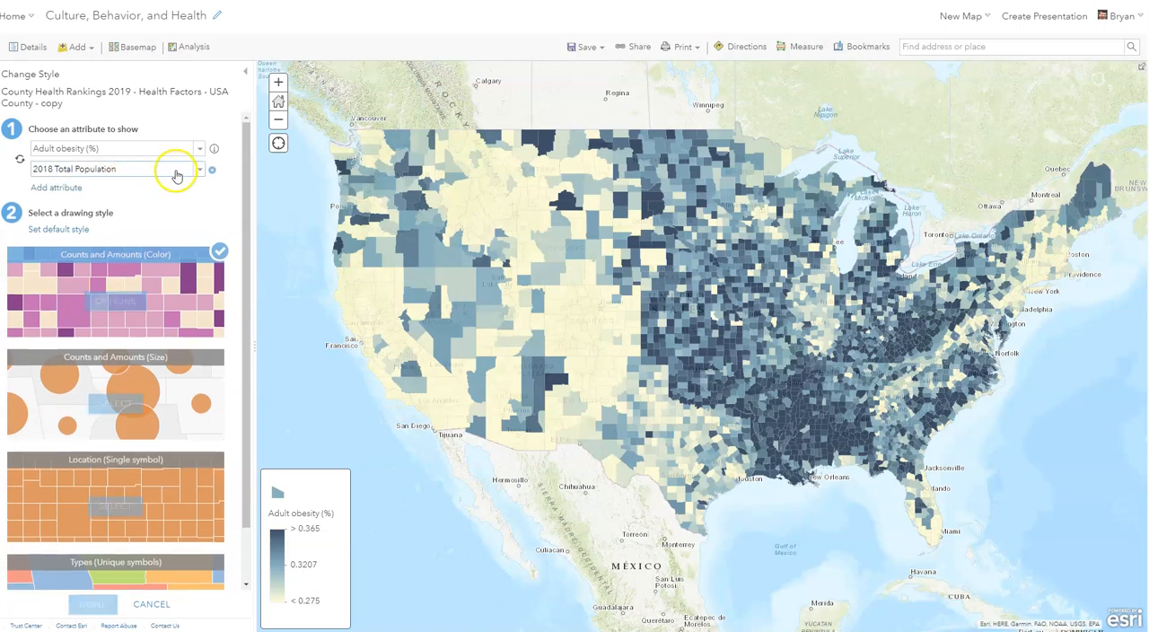
pyautogui.click(200, 170)
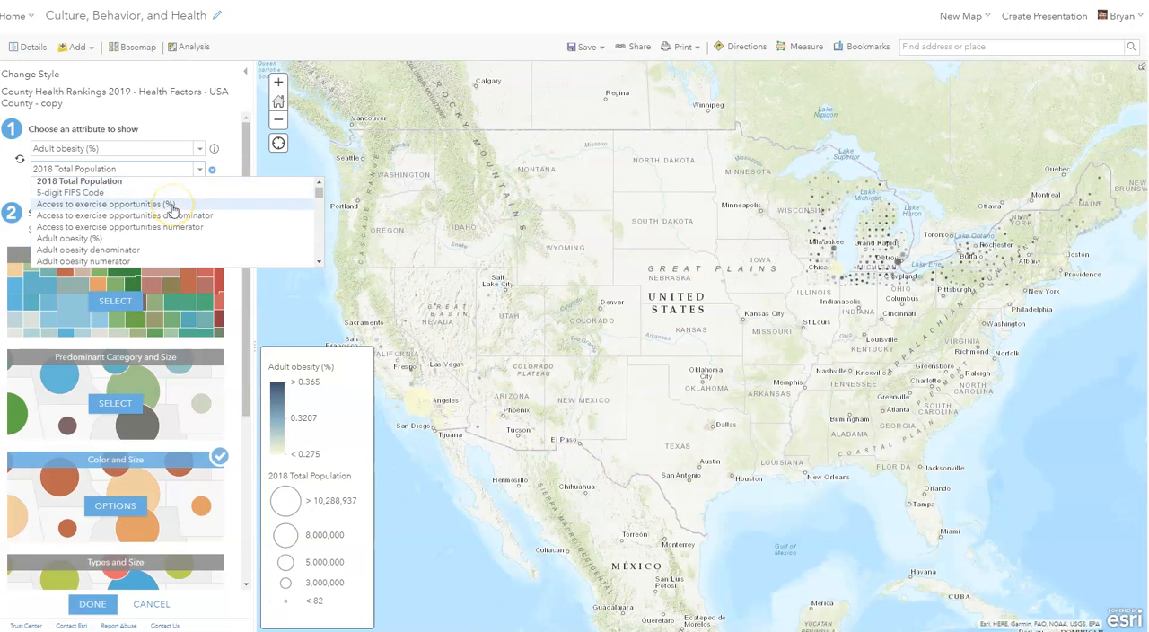
pyautogui.scroll(-10, 120, 220)
pyautogui.scroll(-12, 119, 220)
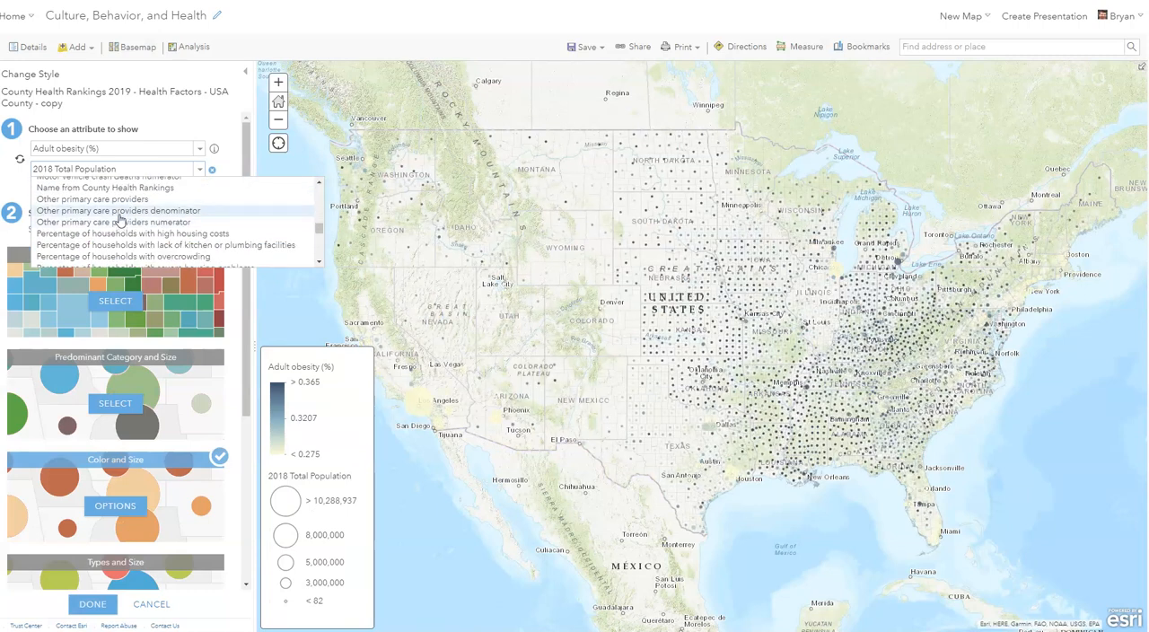
pyautogui.scroll(-8, 119, 219)
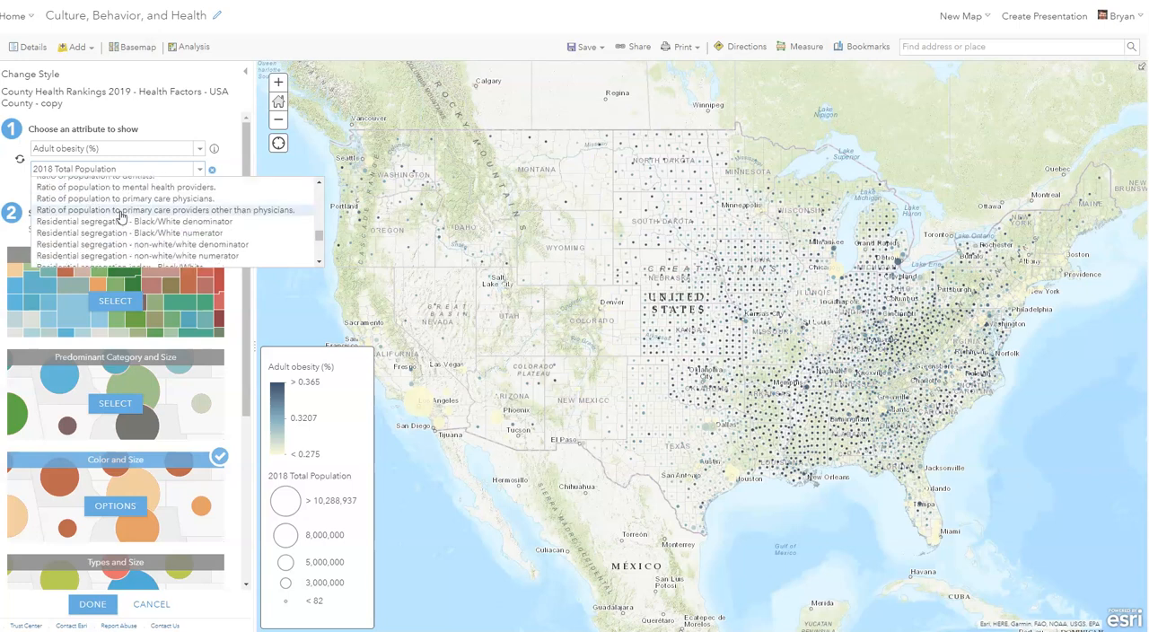
pyautogui.scroll(-3, 121, 216)
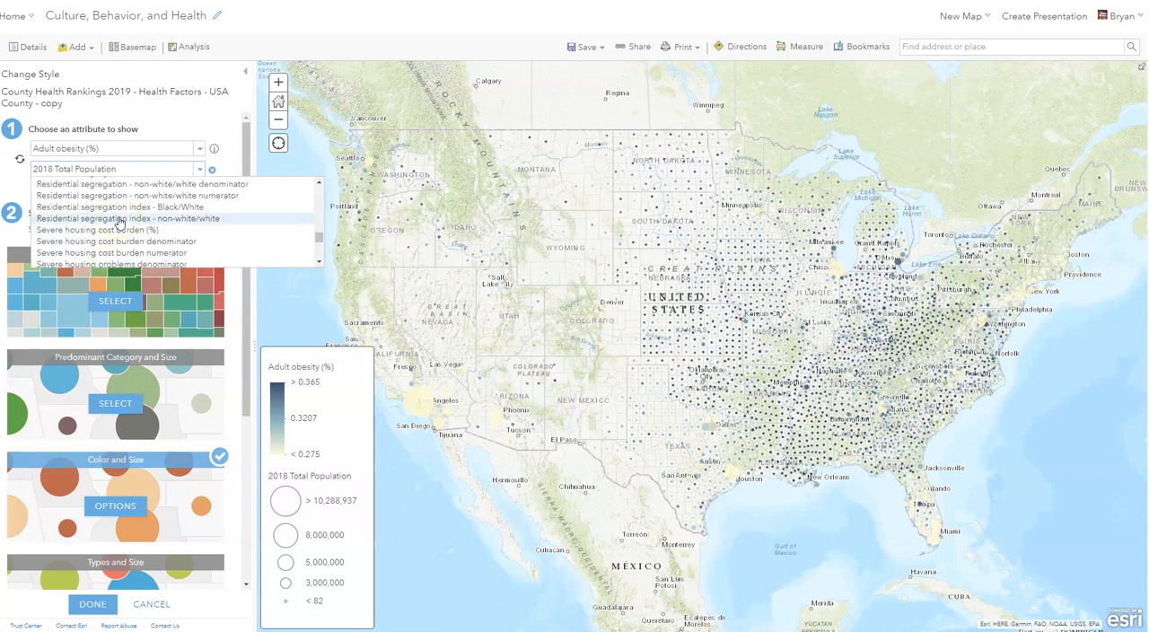
pyautogui.scroll(-2, 121, 222)
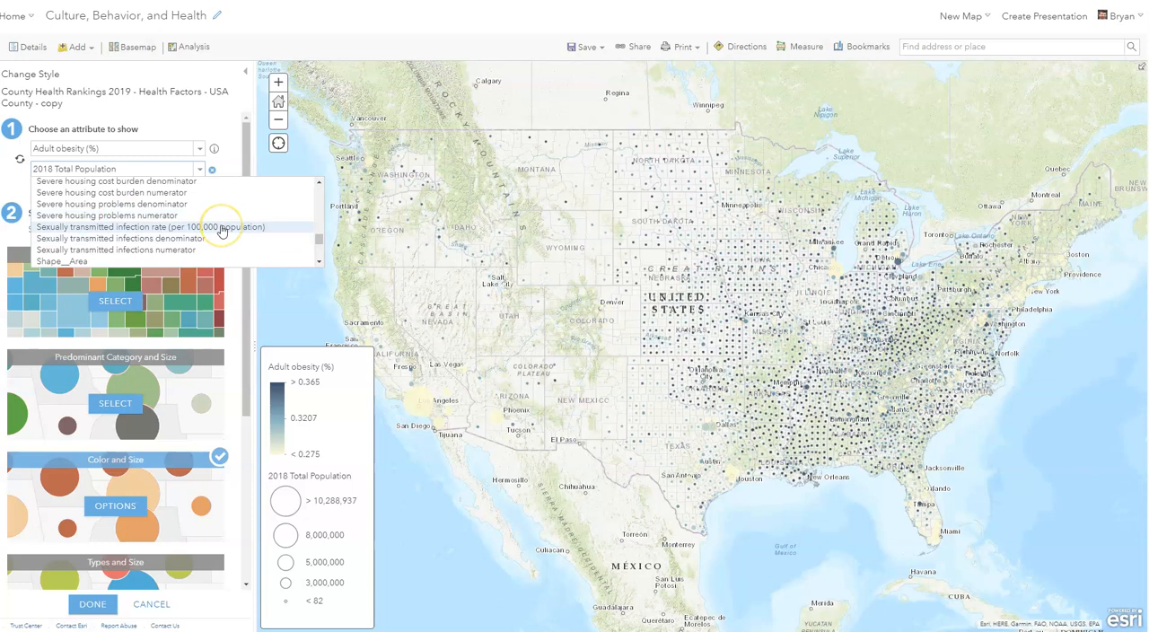
pyautogui.click(215, 240)
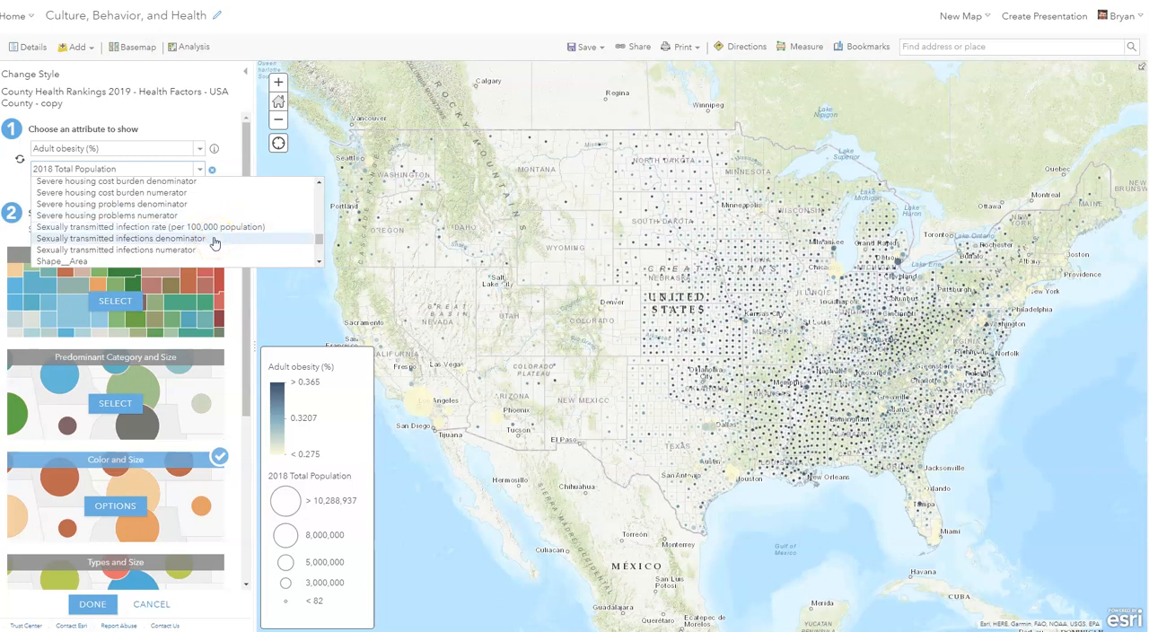
pyautogui.click(217, 227)
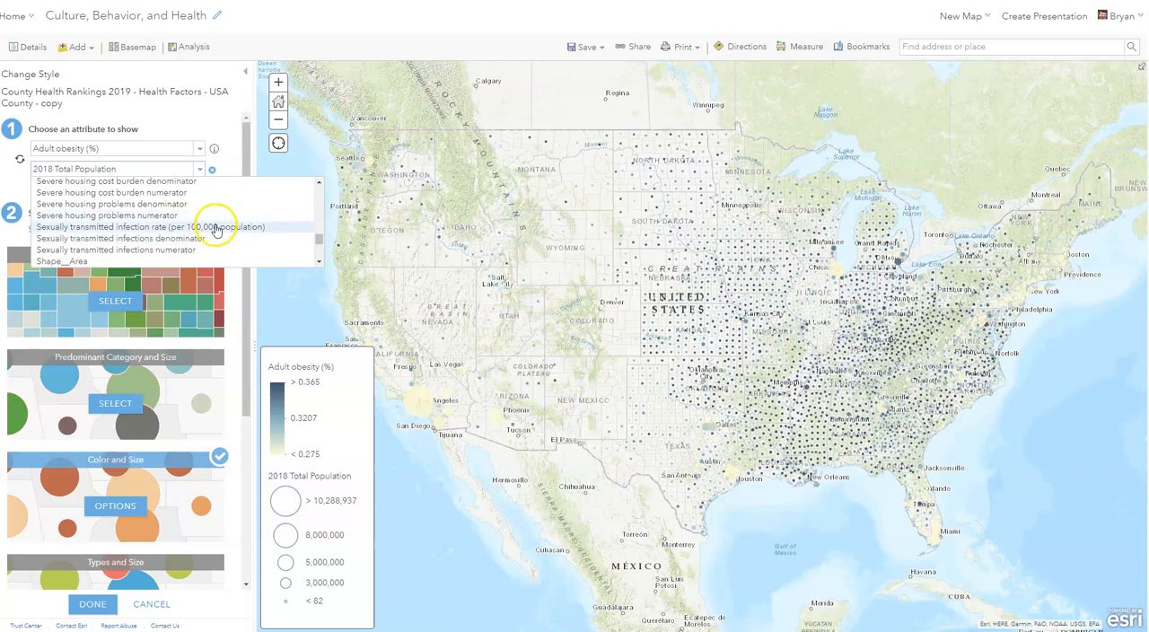
pyautogui.scroll(-4, 216, 230)
pyautogui.click(207, 200)
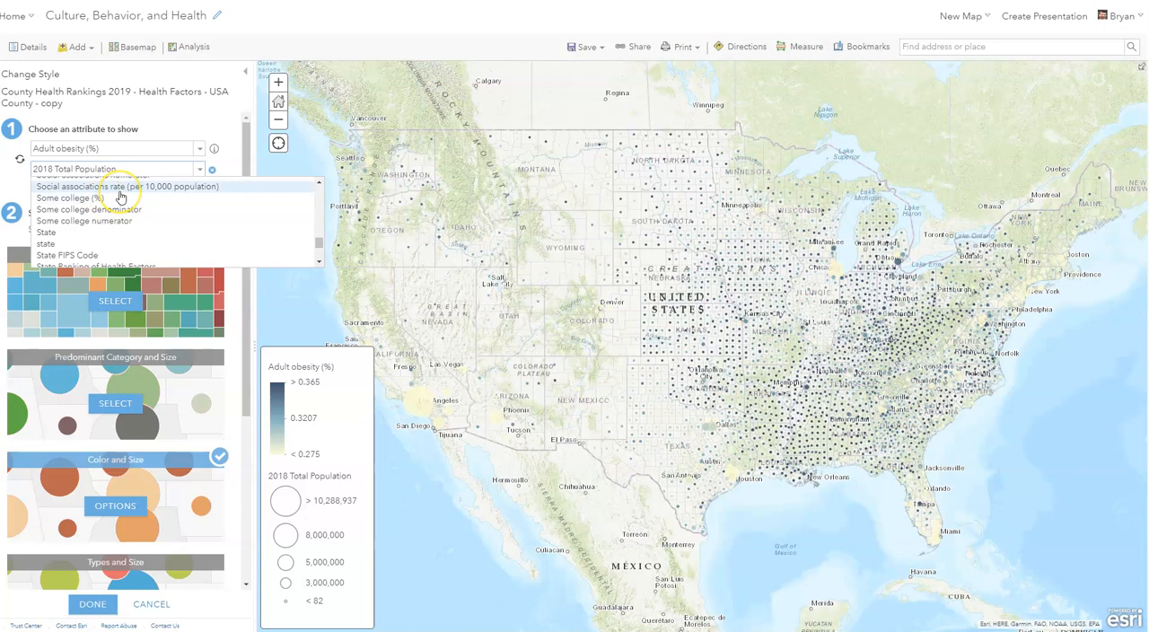
pyautogui.scroll(2, 121, 197)
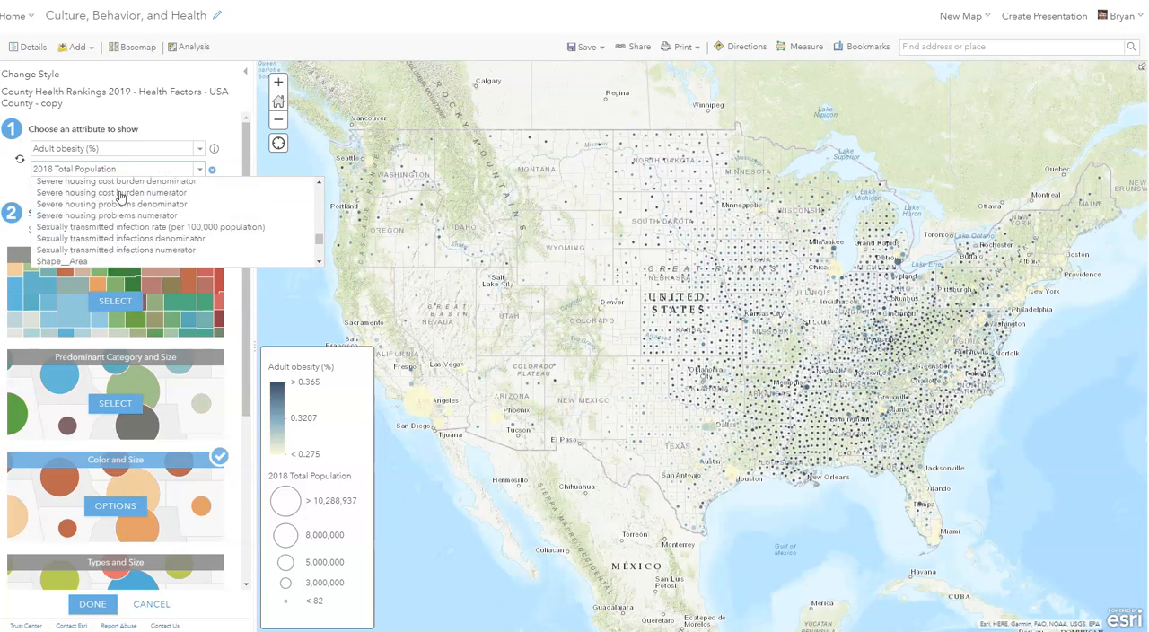
pyautogui.scroll(2, 126, 215)
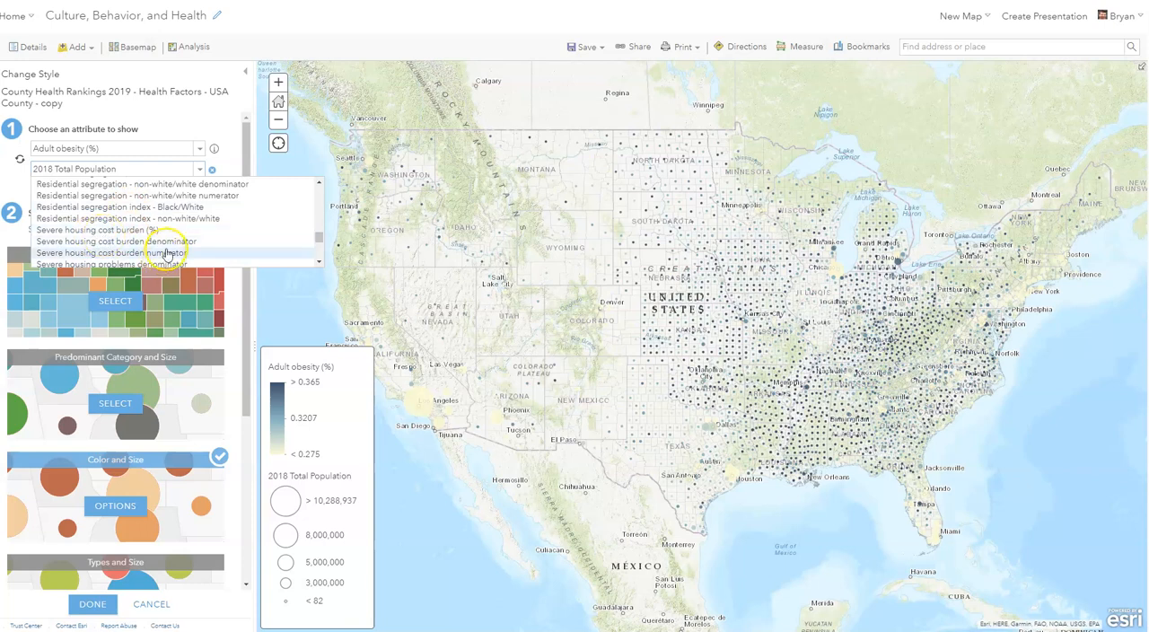
pyautogui.click(148, 241)
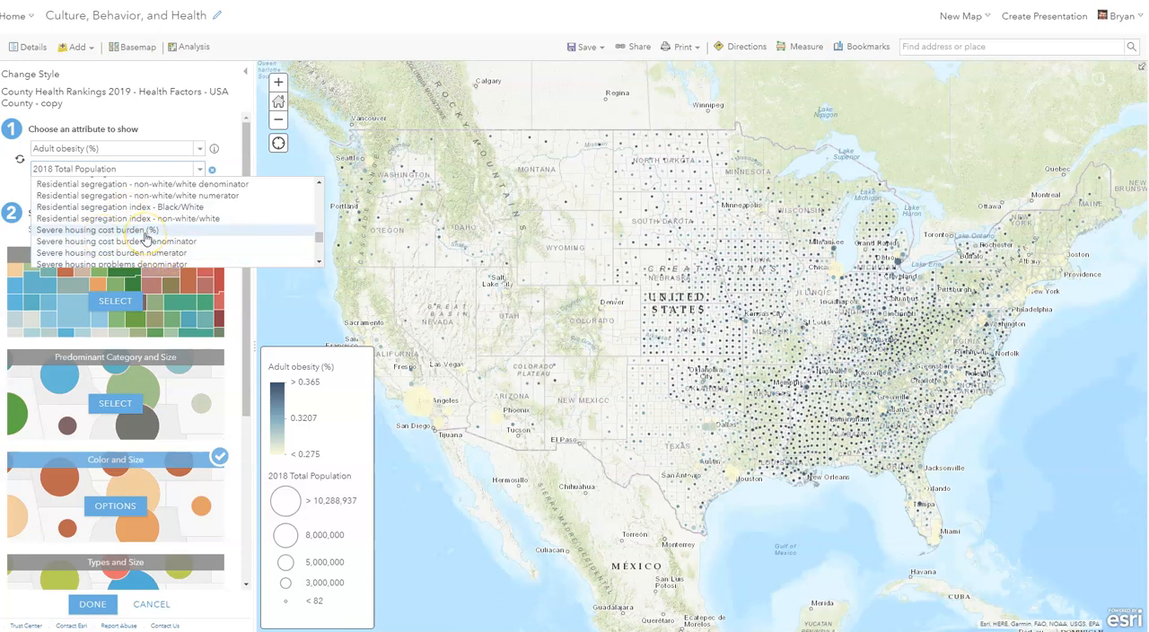
pyautogui.scroll(-5, 126, 225)
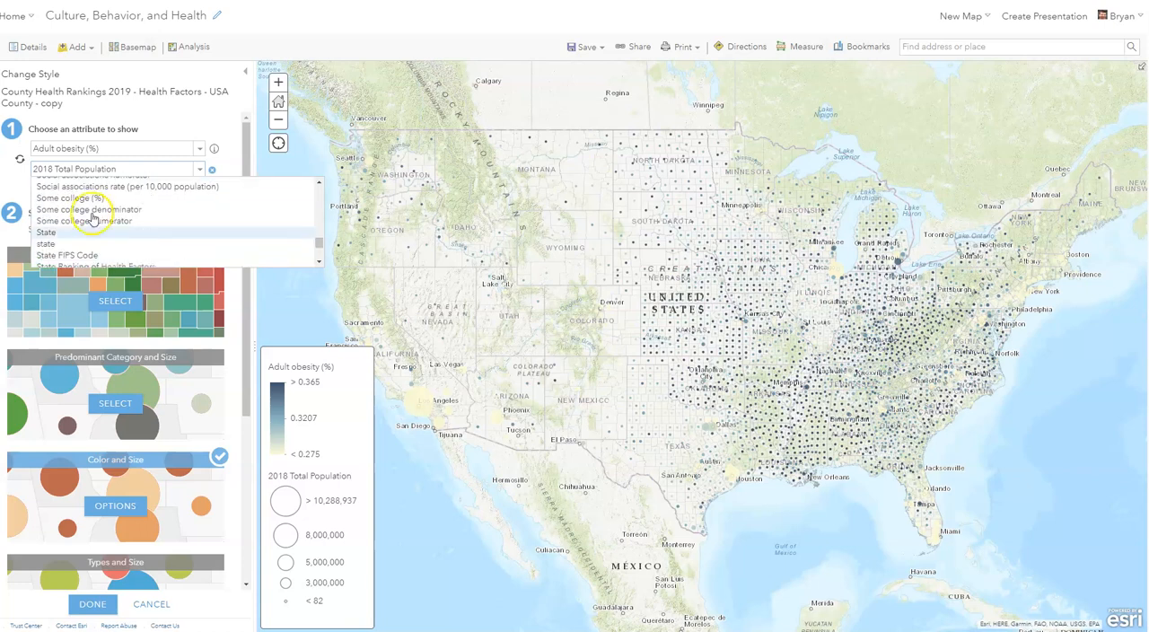
pyautogui.click(89, 198)
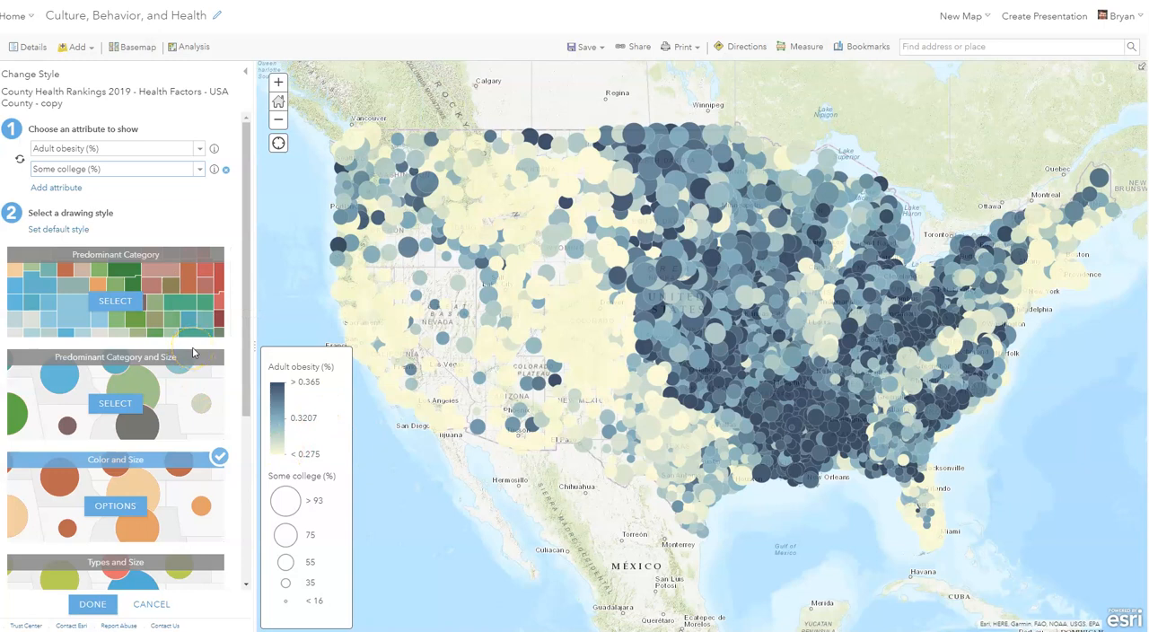
pyautogui.click(94, 604)
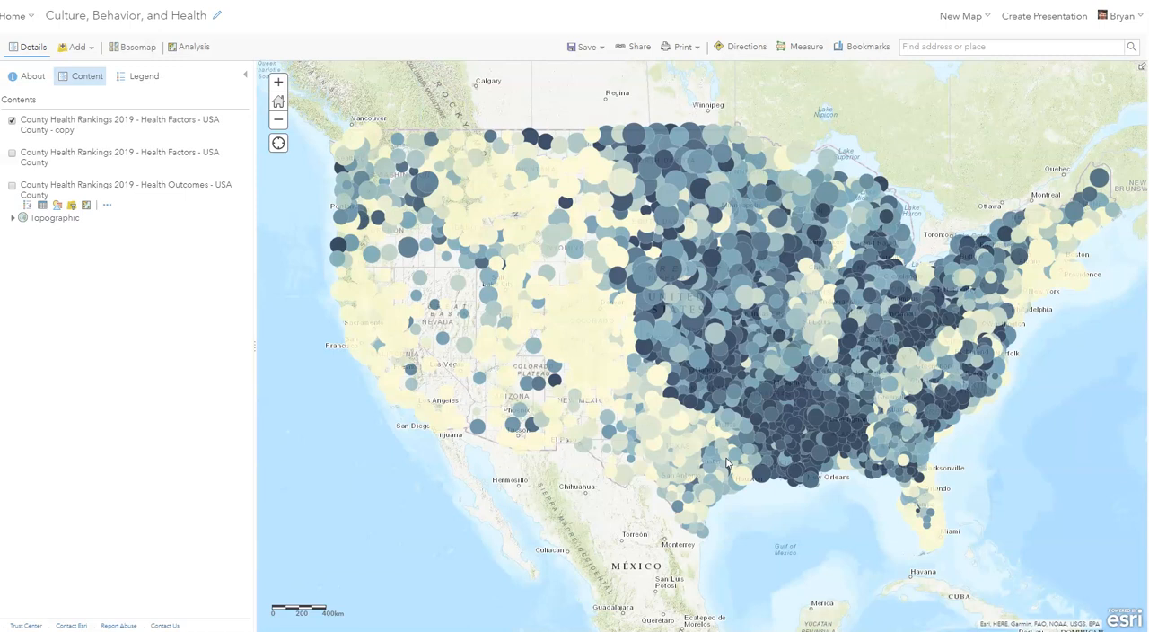
# - Show the restyled Health Factors copy layer's legend and examine the obesity and college symbols around Arkansas
pyautogui.moveTo(79, 140)
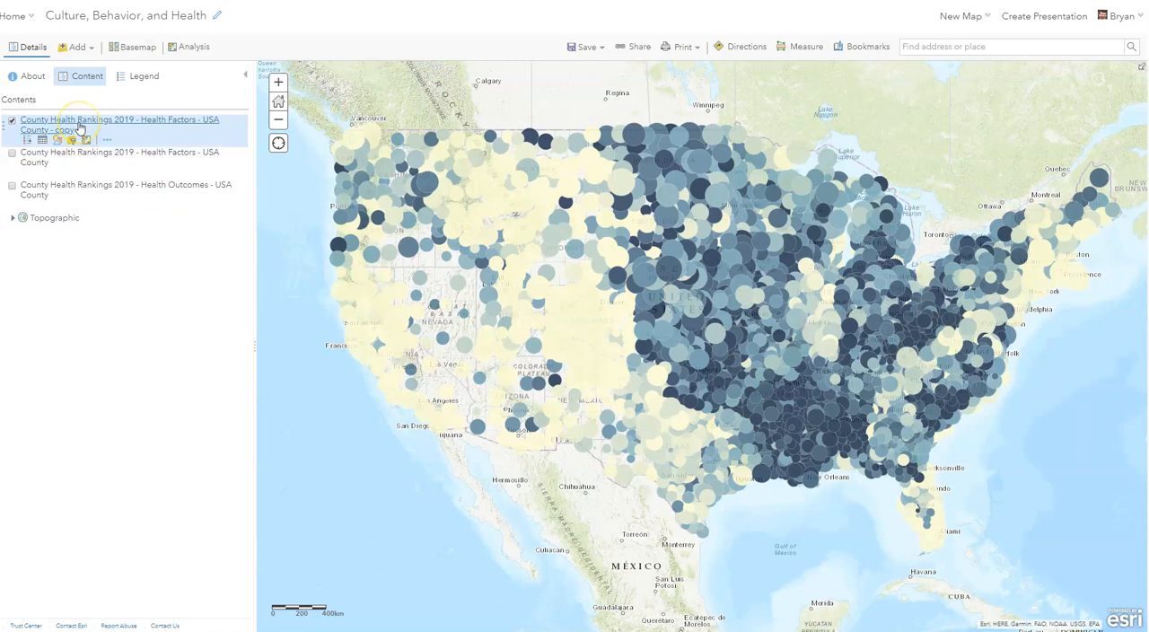
pyautogui.click(79, 130)
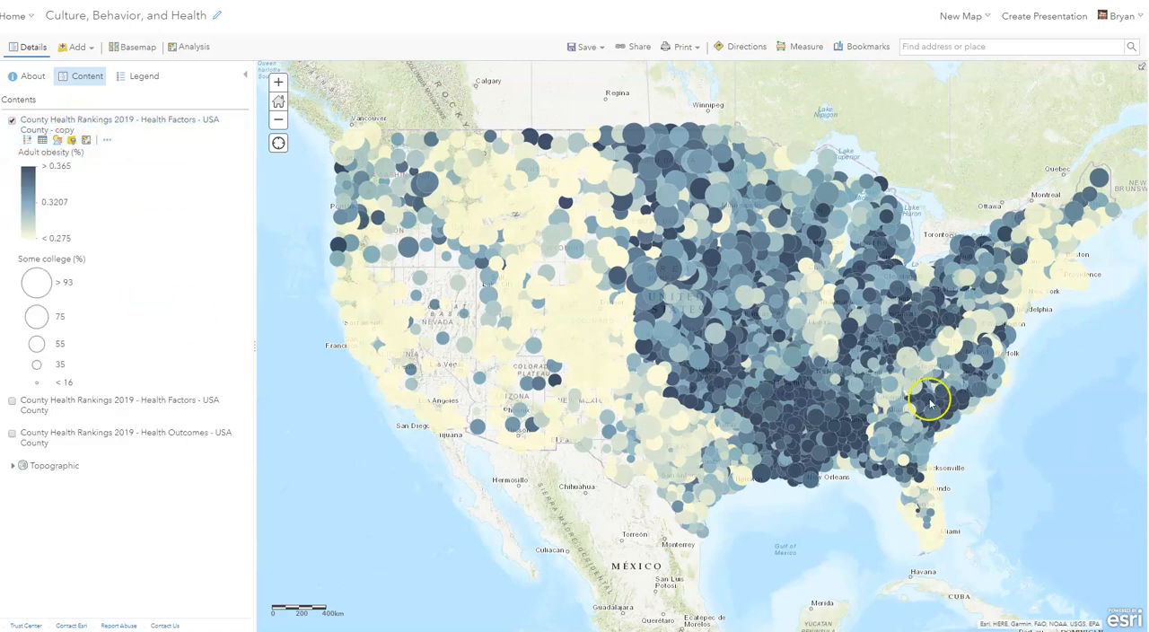
pyautogui.scroll(2, 790, 384)
pyautogui.scroll(3, 736, 451)
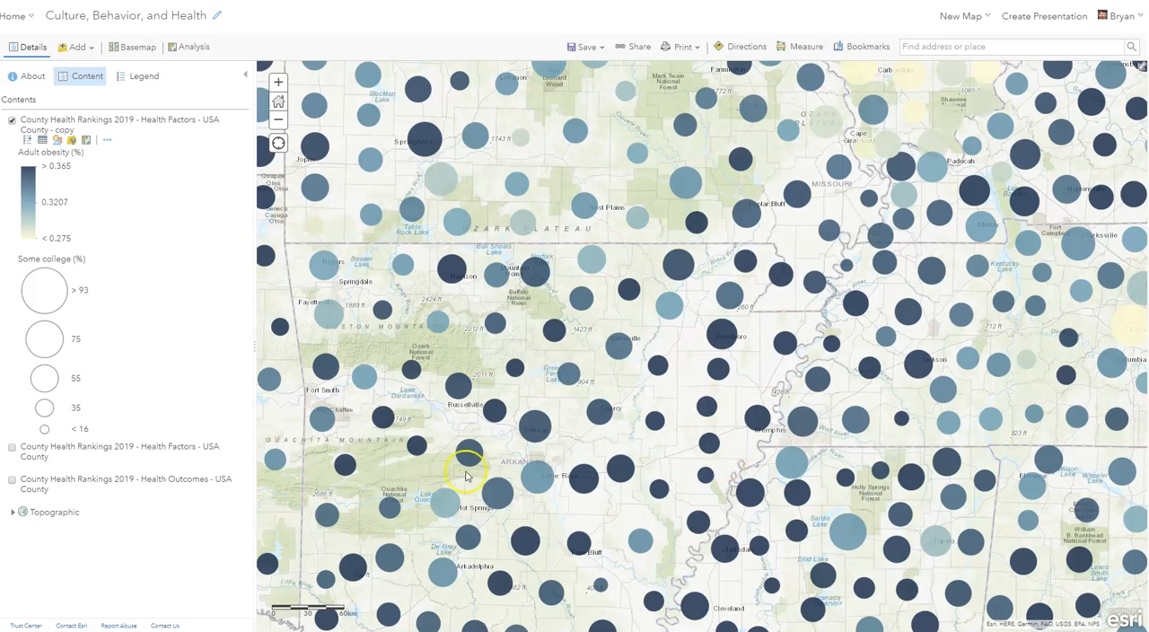
pyautogui.moveTo(453, 442); pyautogui.dragTo(633, 440)
pyautogui.scroll(-3, 632, 440)
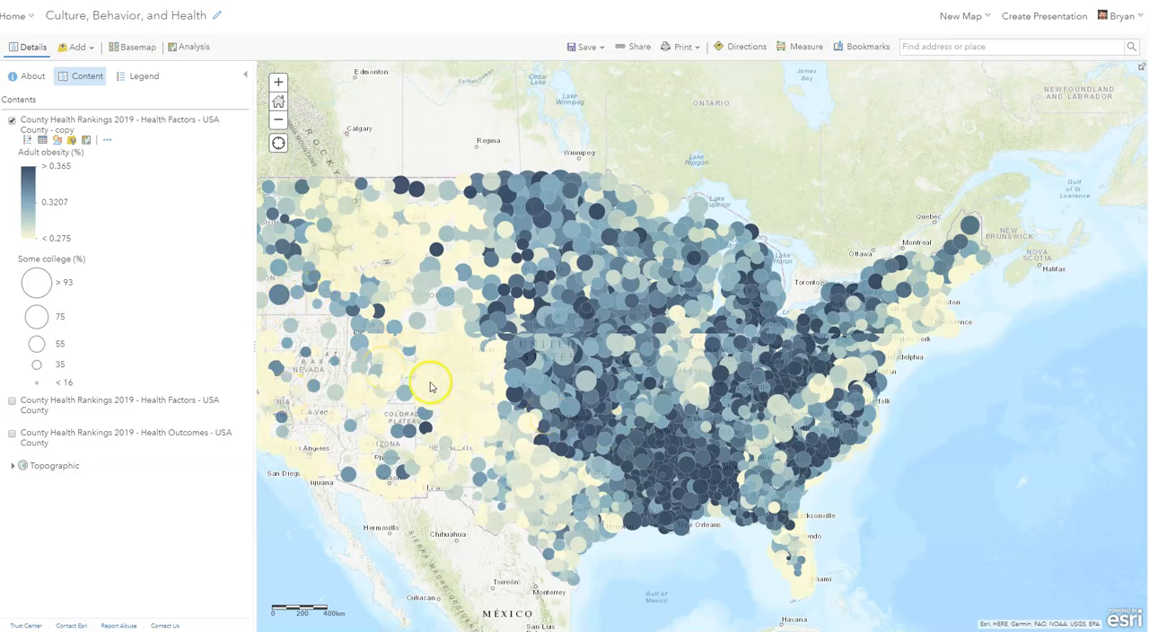
# - Examine the color and size of the county symbols across Colorado at close range
pyautogui.scroll(1, 429, 384)
pyautogui.scroll(1, 433, 381)
pyautogui.scroll(1, 461, 383)
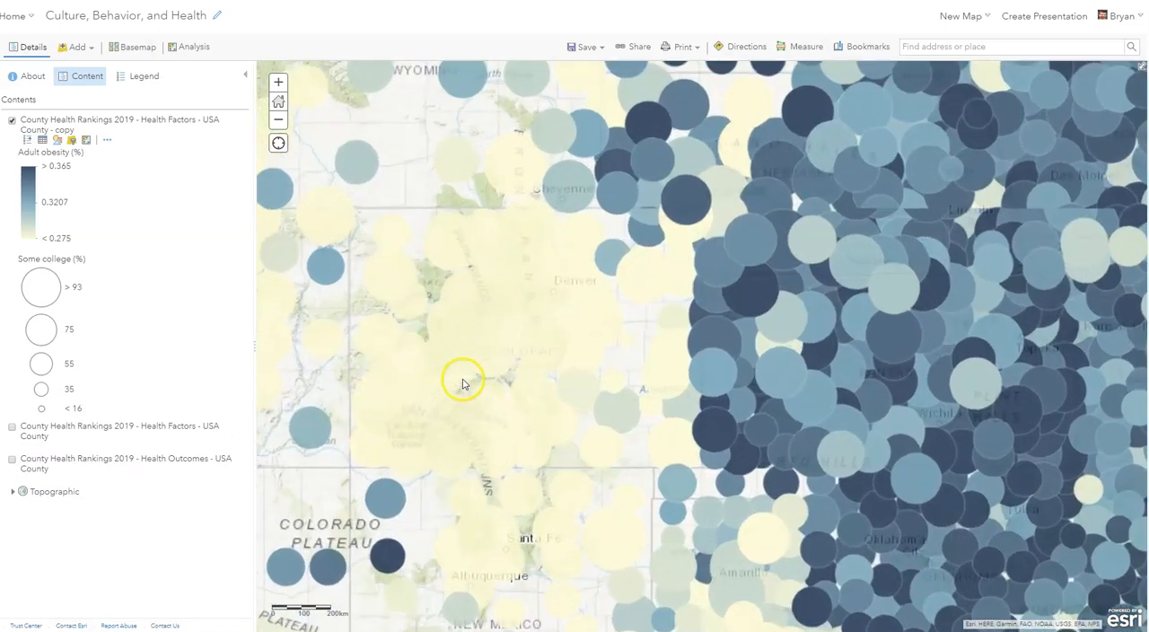
pyautogui.scroll(1, 511, 356)
pyautogui.moveTo(511, 403); pyautogui.dragTo(603, 446)
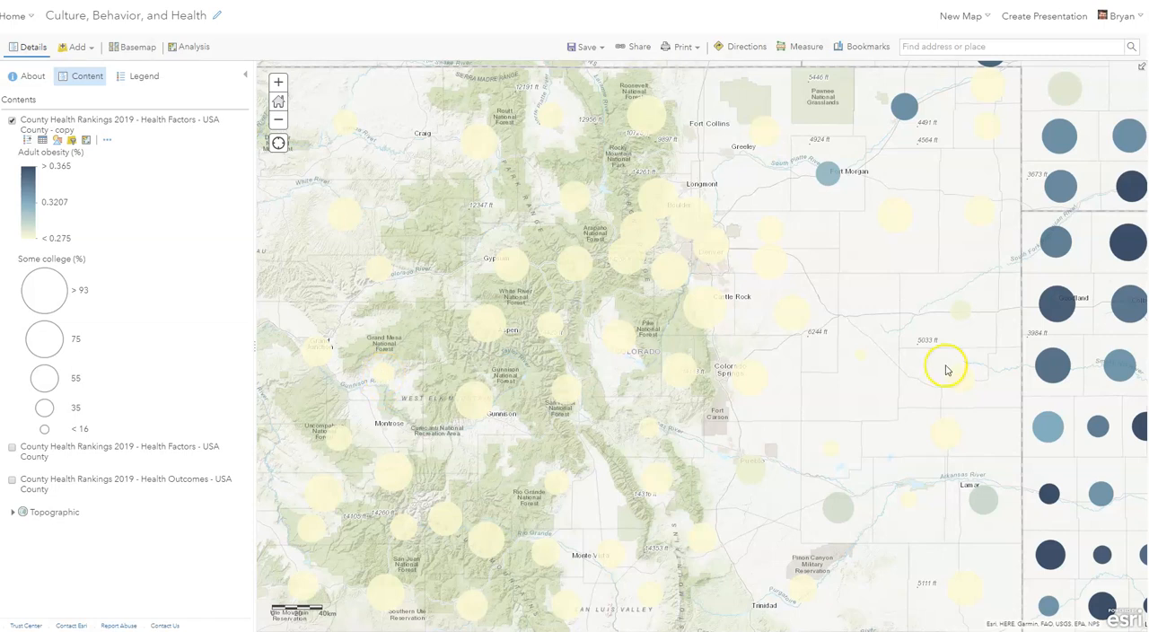
# - Examine the county obesity and college symbols in the eastern United States, around West Virginia
pyautogui.scroll(-3, 942, 368)
pyautogui.moveTo(942, 368); pyautogui.dragTo(539, 403)
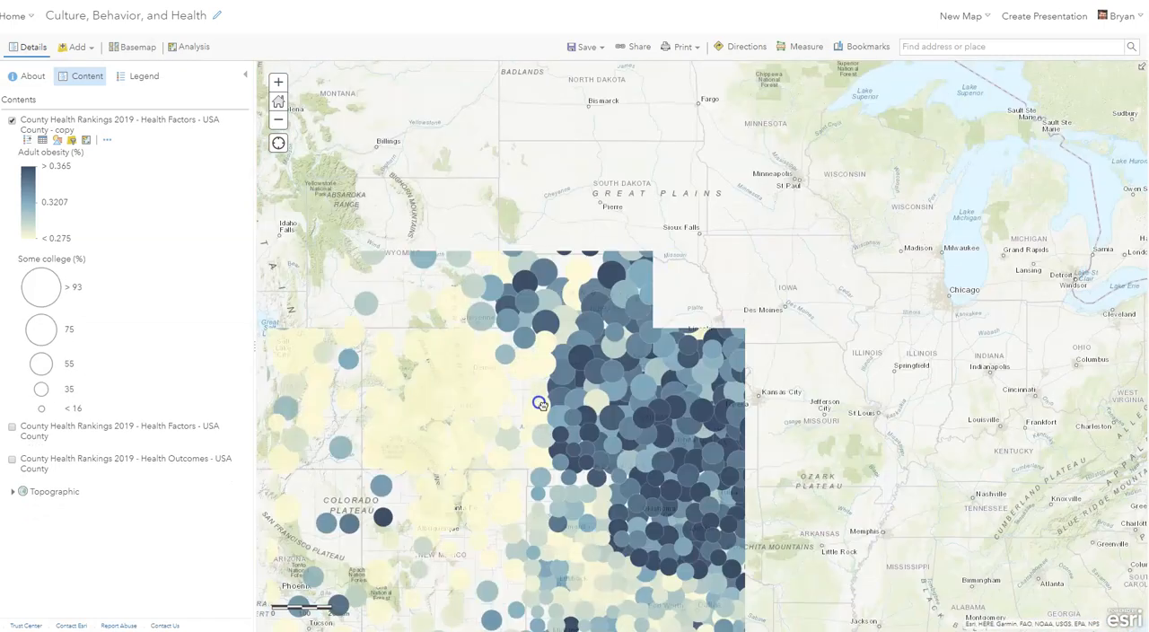
pyautogui.moveTo(907, 390); pyautogui.dragTo(390, 353)
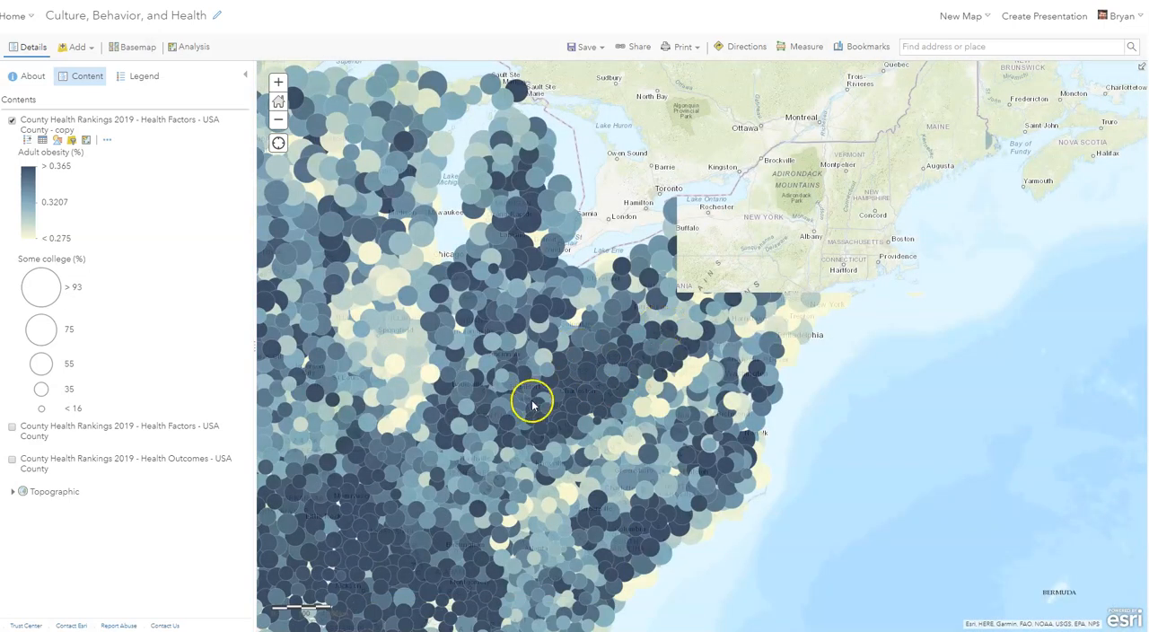
pyautogui.scroll(1, 629, 372)
pyautogui.scroll(1, 629, 375)
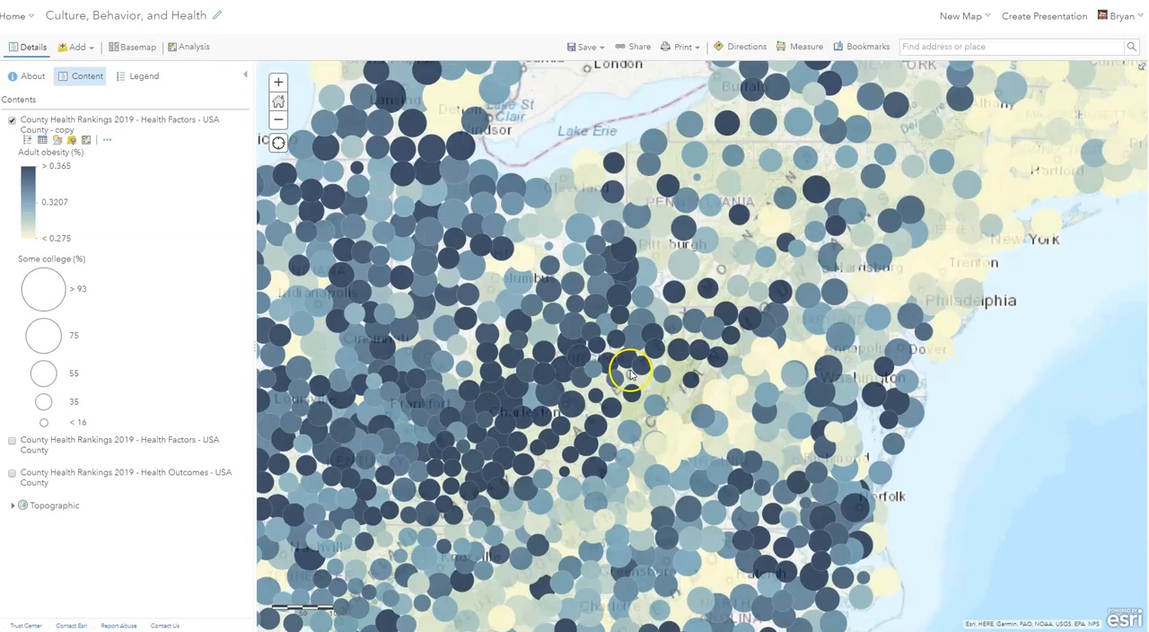
# - Examine the obesity and college symbols of the counties around Charleston and Parkersburg, West Virginia, at close range
pyautogui.scroll(1, 569, 379)
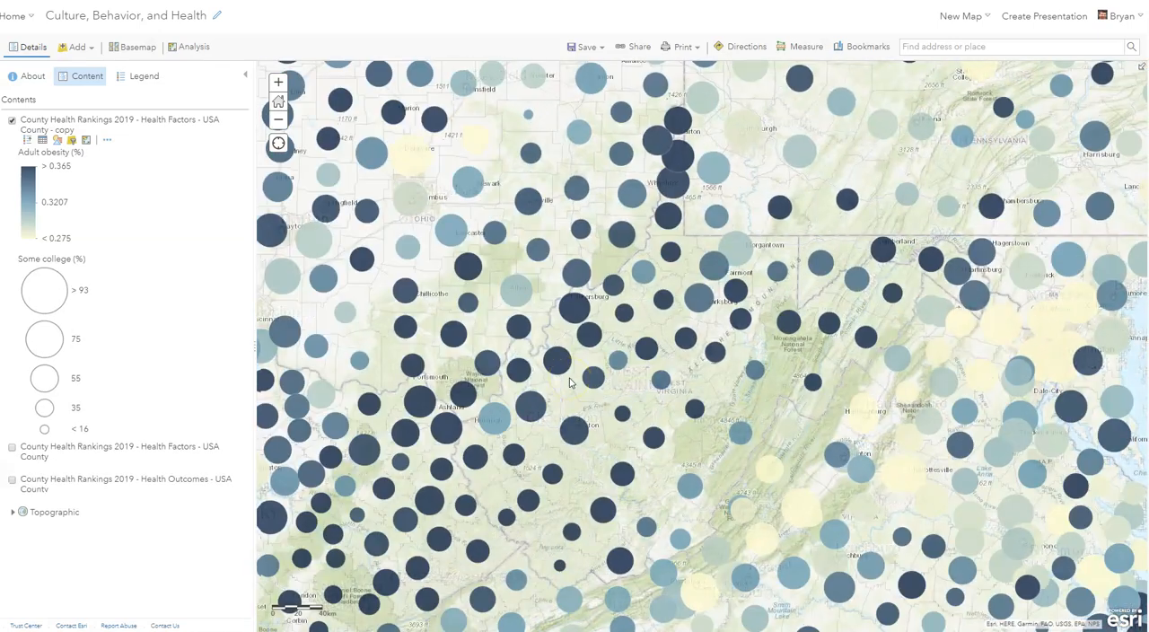
pyautogui.scroll(1, 569, 382)
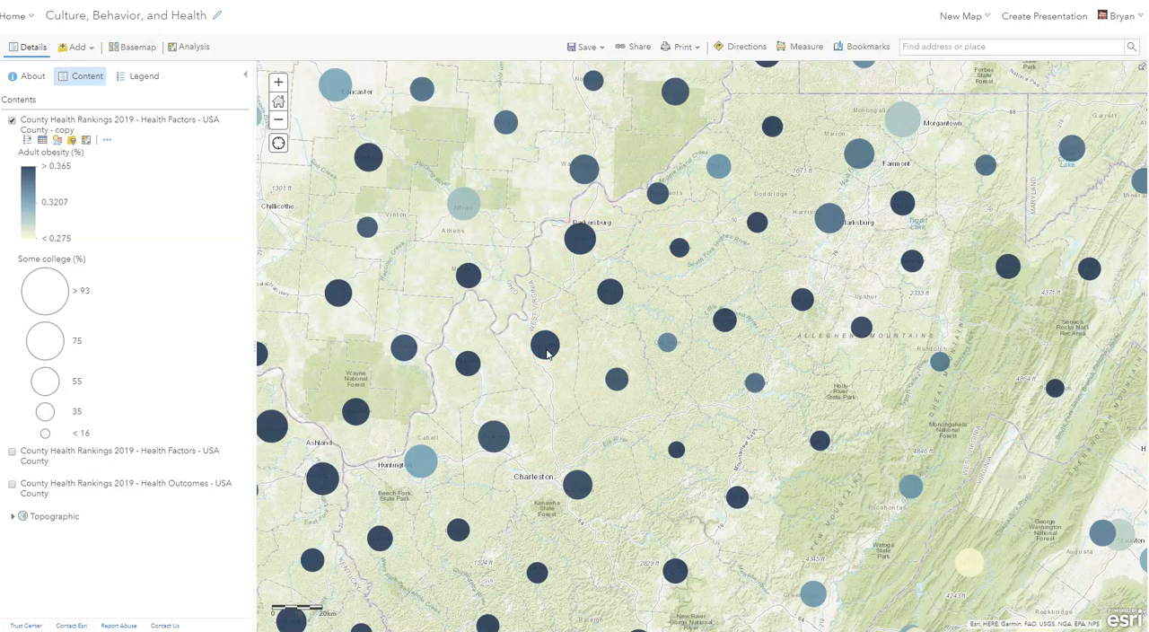
pyautogui.click(568, 368)
pyautogui.scroll(-1, 568, 370)
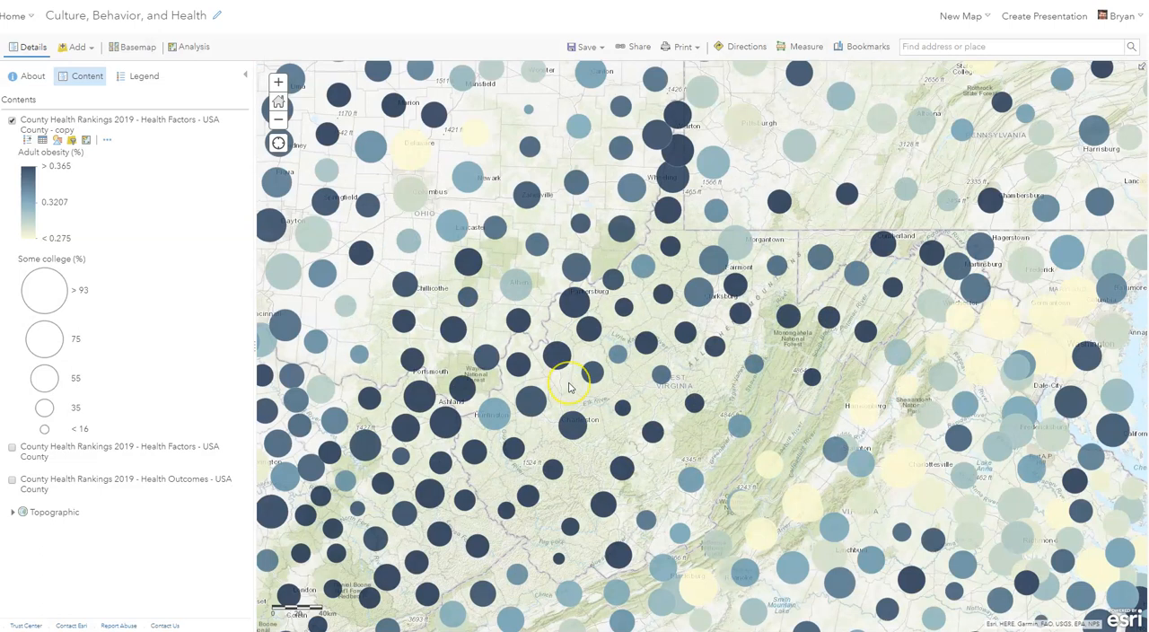
# - View the health factor ranking details of Gilmer County, West Virginia, and dismiss them
pyautogui.click(576, 377)
pyautogui.click(244, 307)
pyautogui.click(673, 378)
pyautogui.click(645, 351)
pyautogui.click(647, 345)
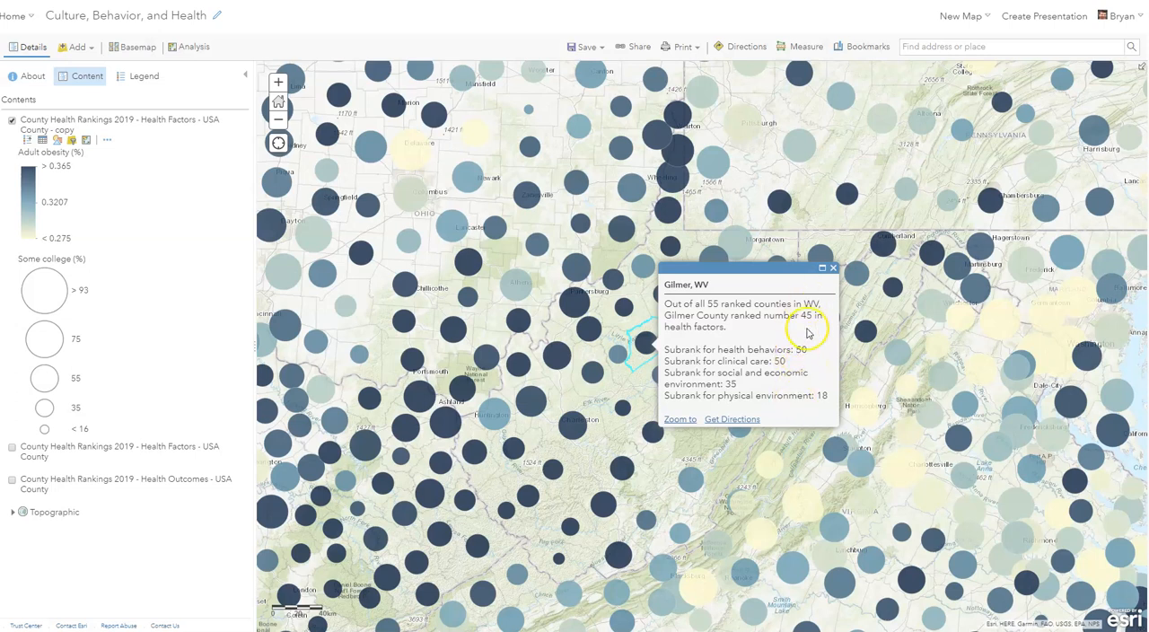
pyautogui.click(833, 274)
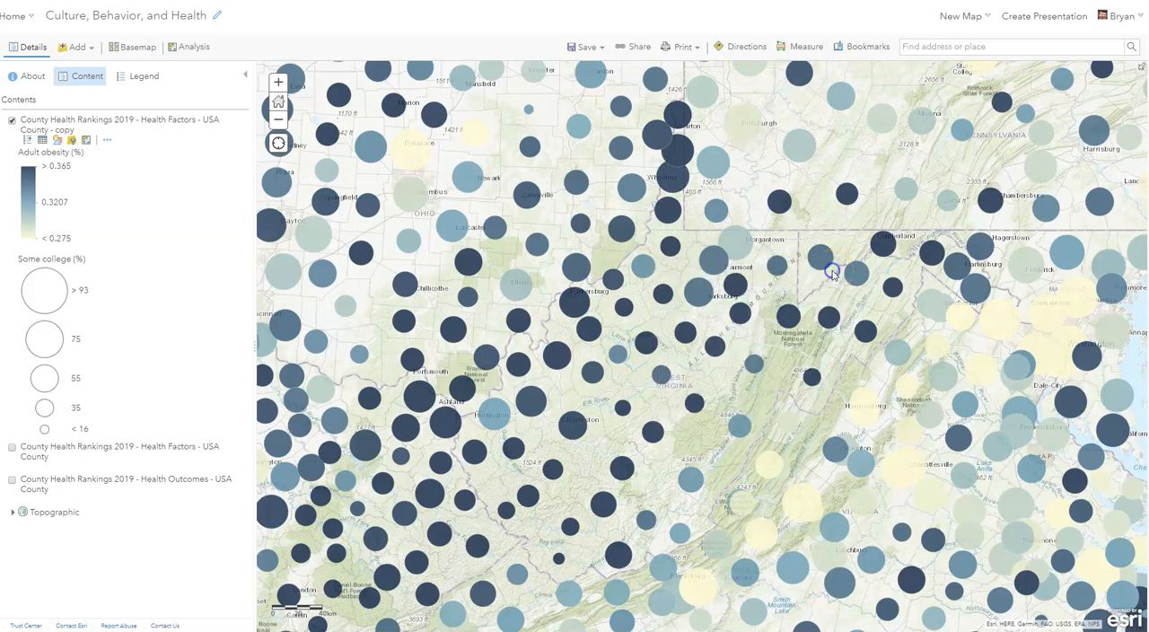
# - Examine the obesity and college pattern of the counties from West Virginia westward to Illinois and Missouri
pyautogui.scroll(1, 658, 303)
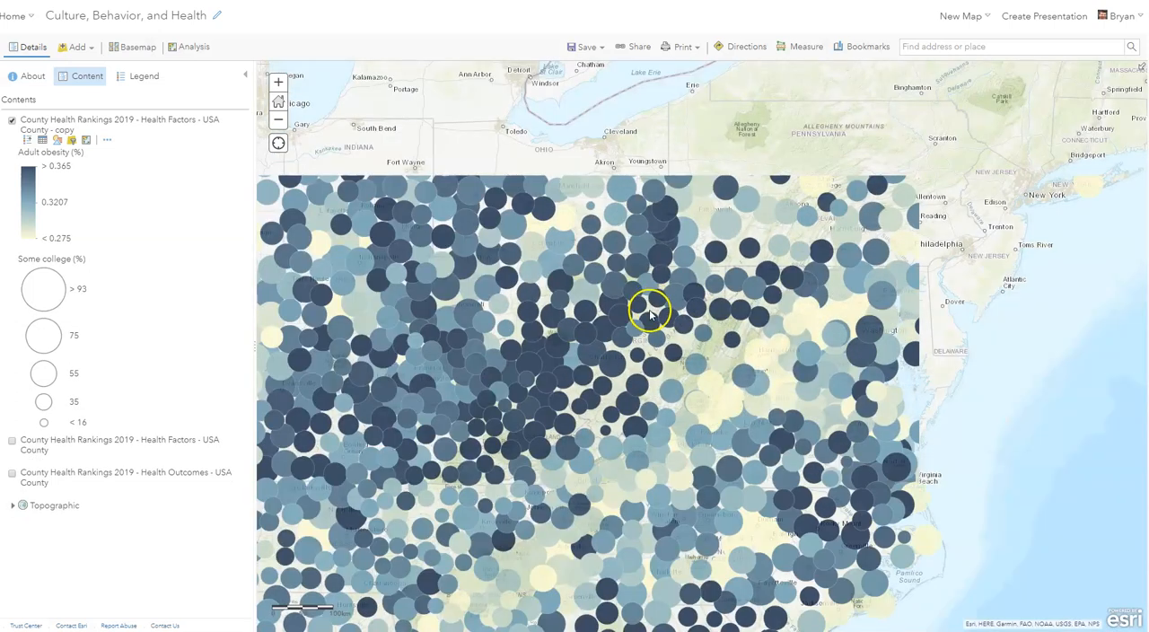
pyautogui.moveTo(565, 411); pyautogui.dragTo(828, 373)
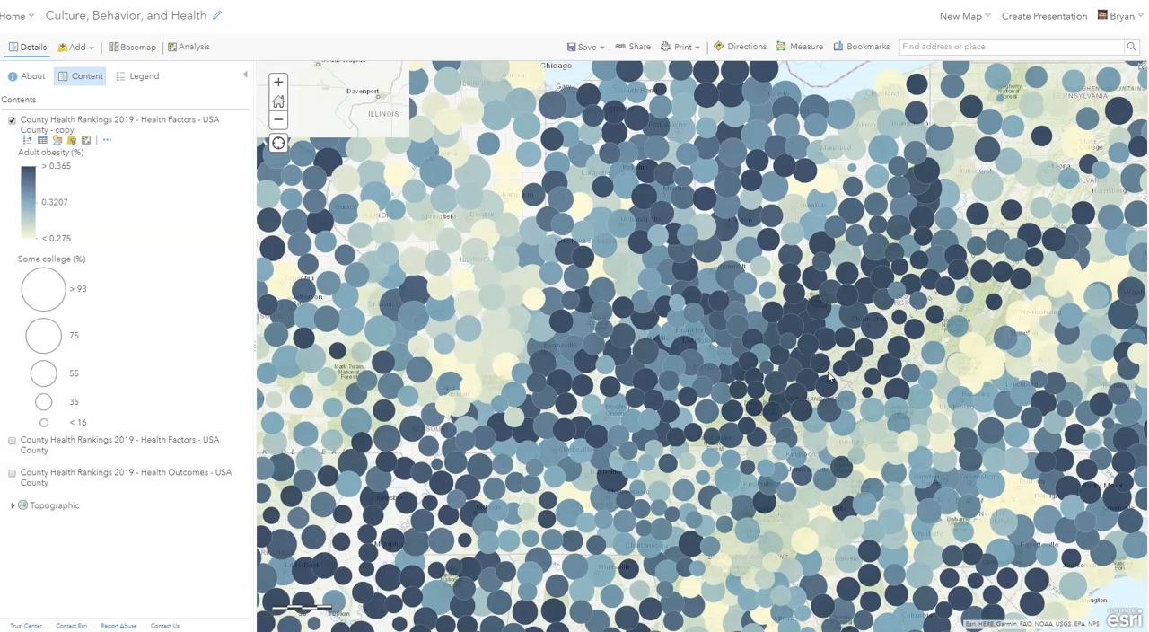
pyautogui.click(795, 384)
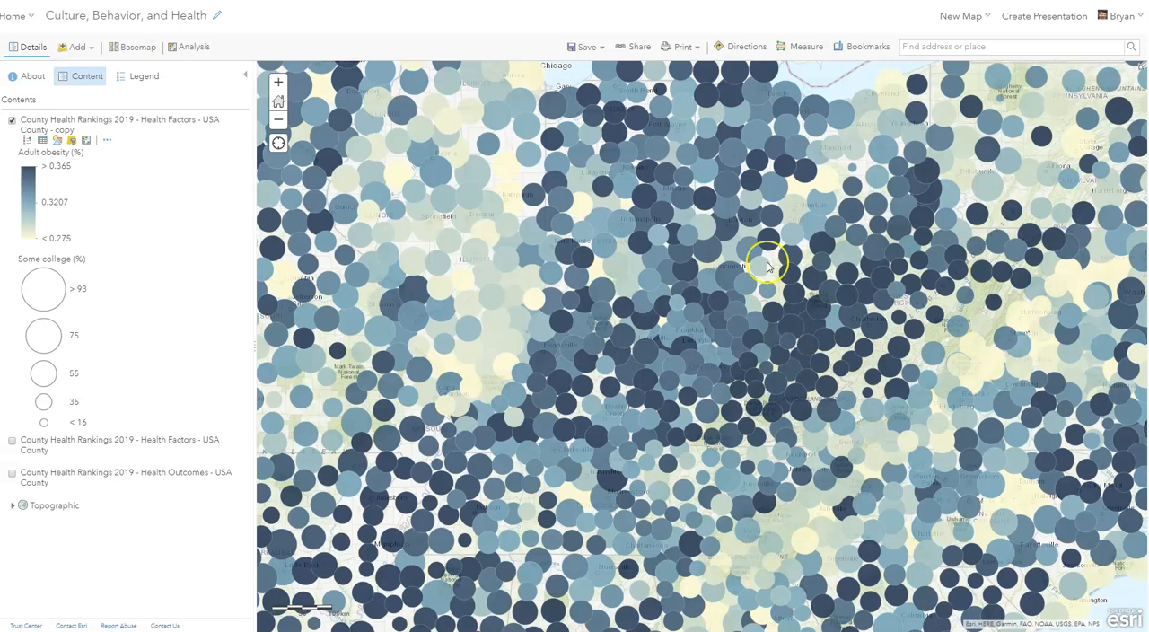
# - Save a copy of the map titled "Obesity and Some College" with the summary "Obesity and some college"
pyautogui.click(601, 49)
pyautogui.click(584, 88)
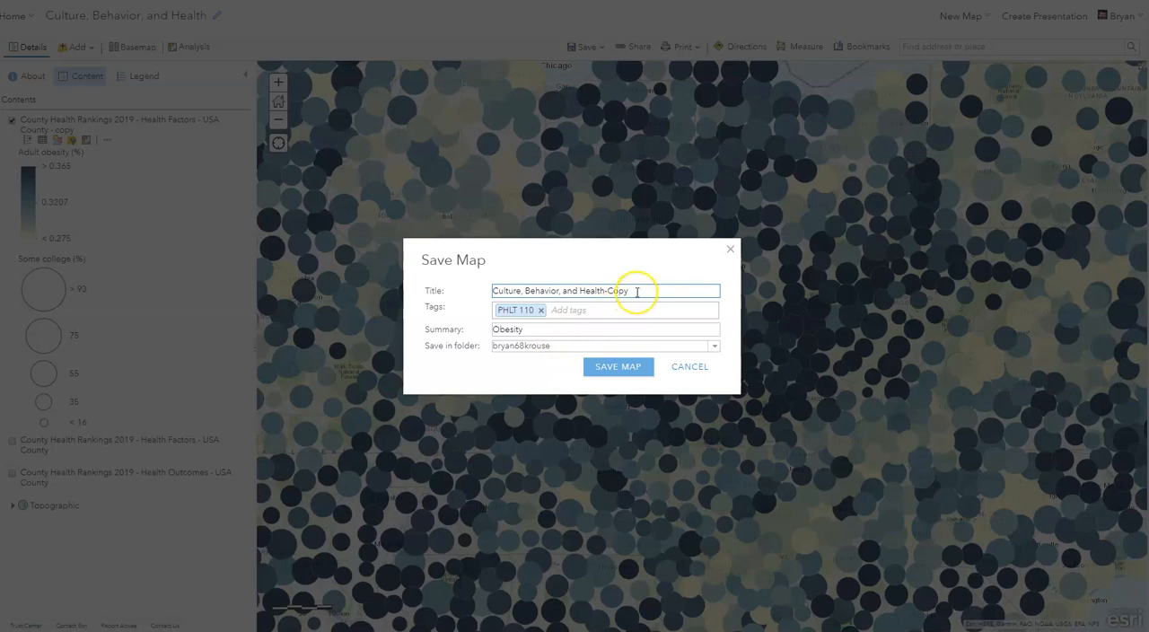
pyautogui.moveTo(637, 292); pyautogui.dragTo(489, 291)
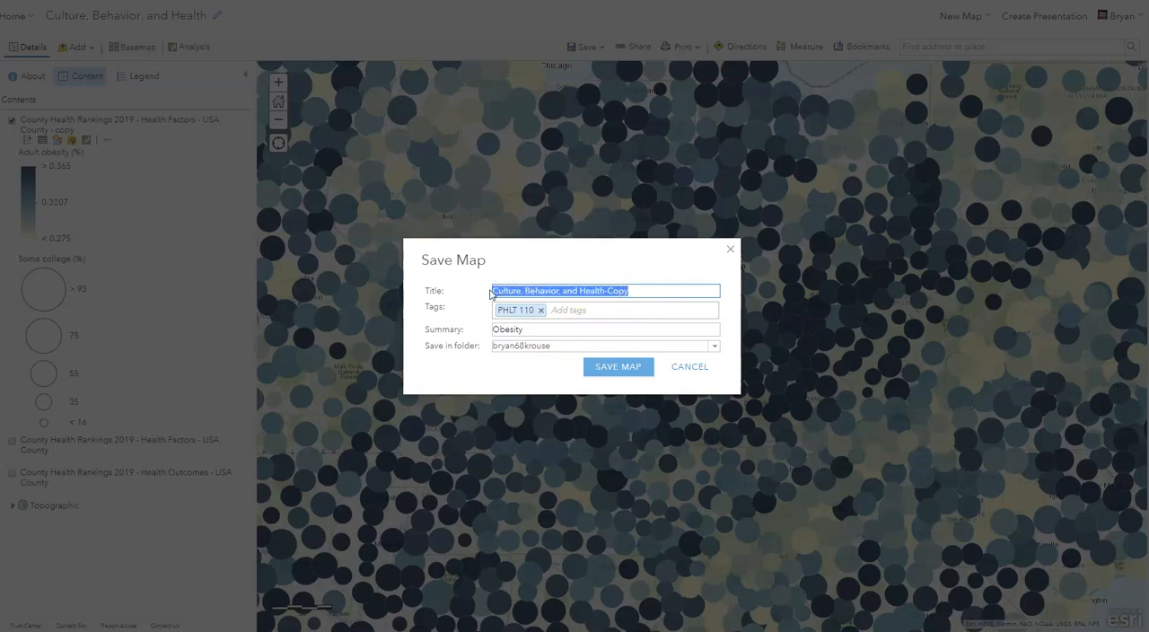
pyautogui.write('College')
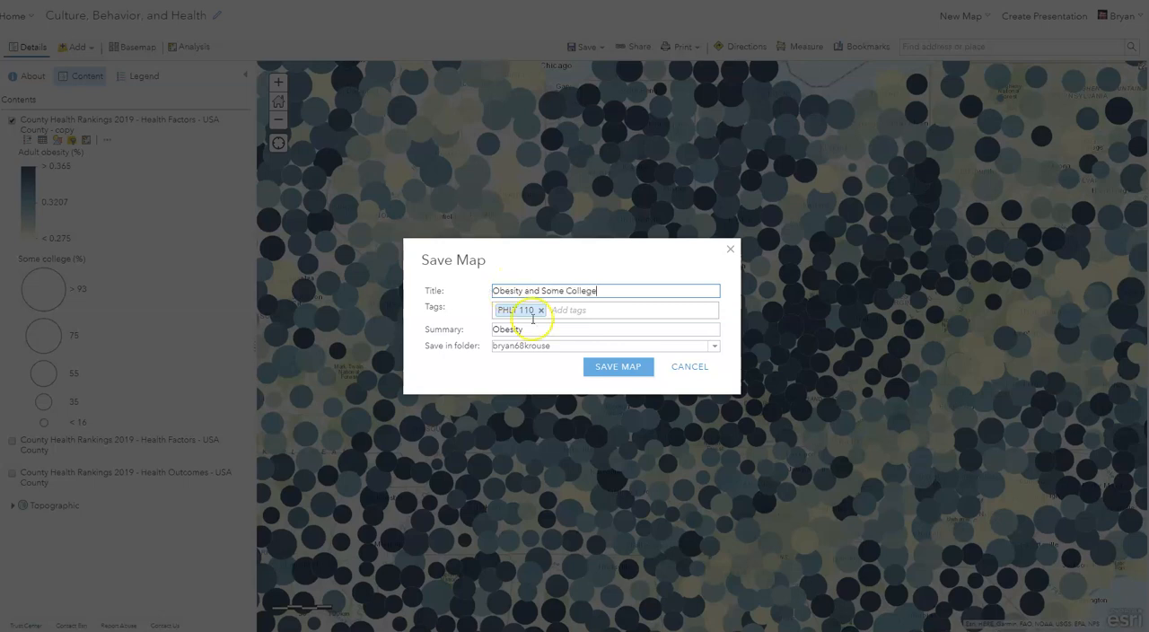
pyautogui.click(561, 330)
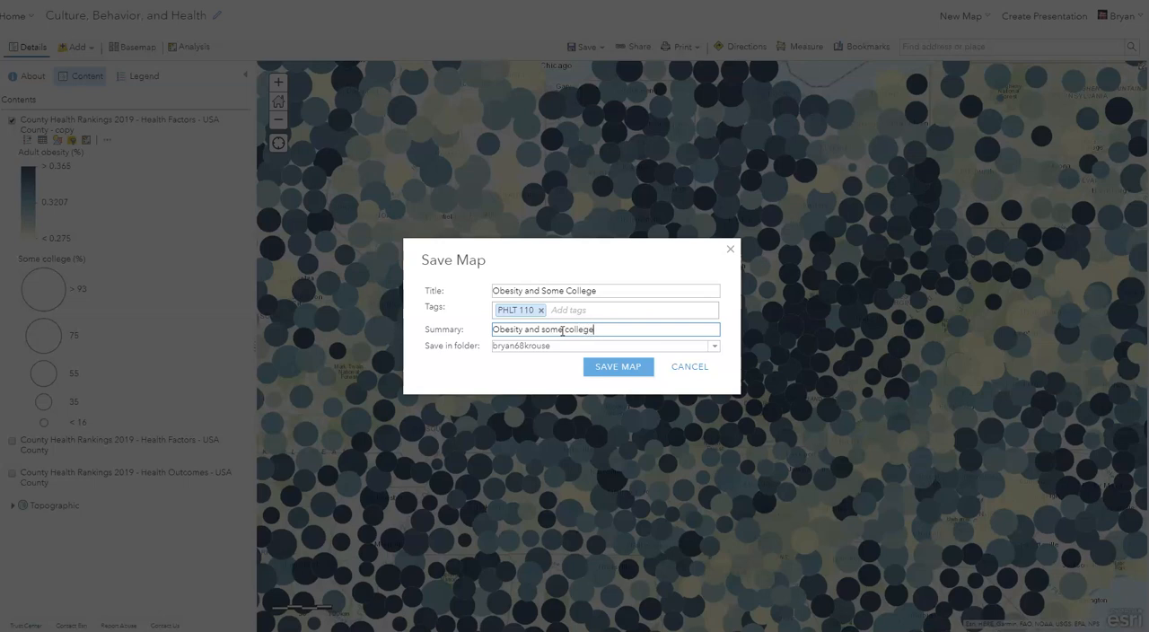
pyautogui.click(603, 364)
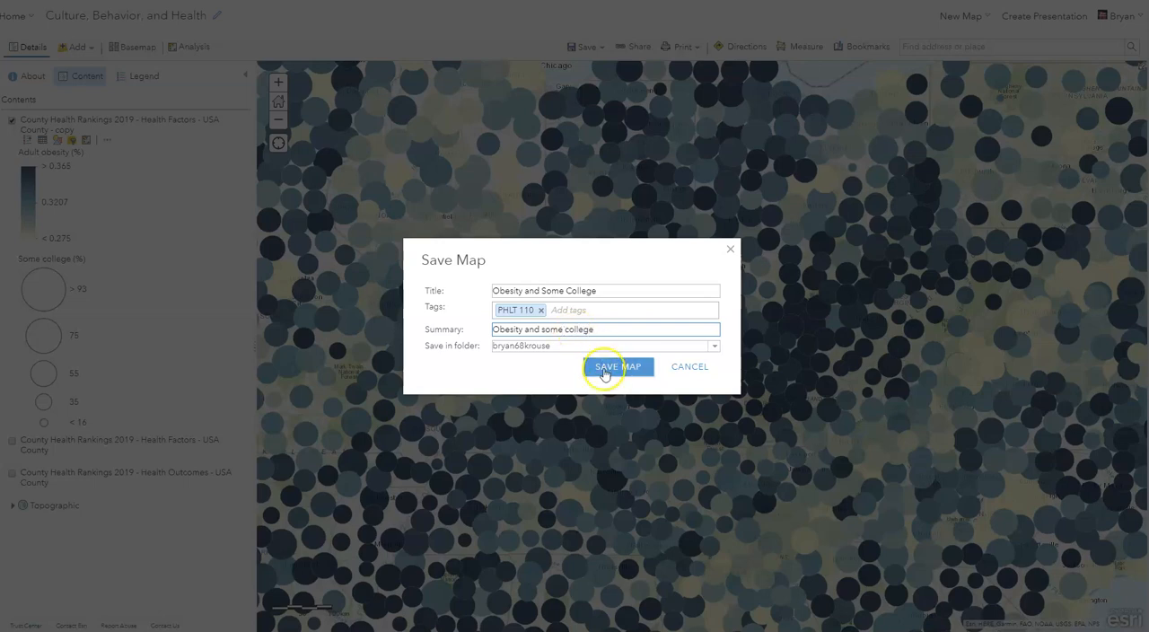
pyautogui.click(603, 373)
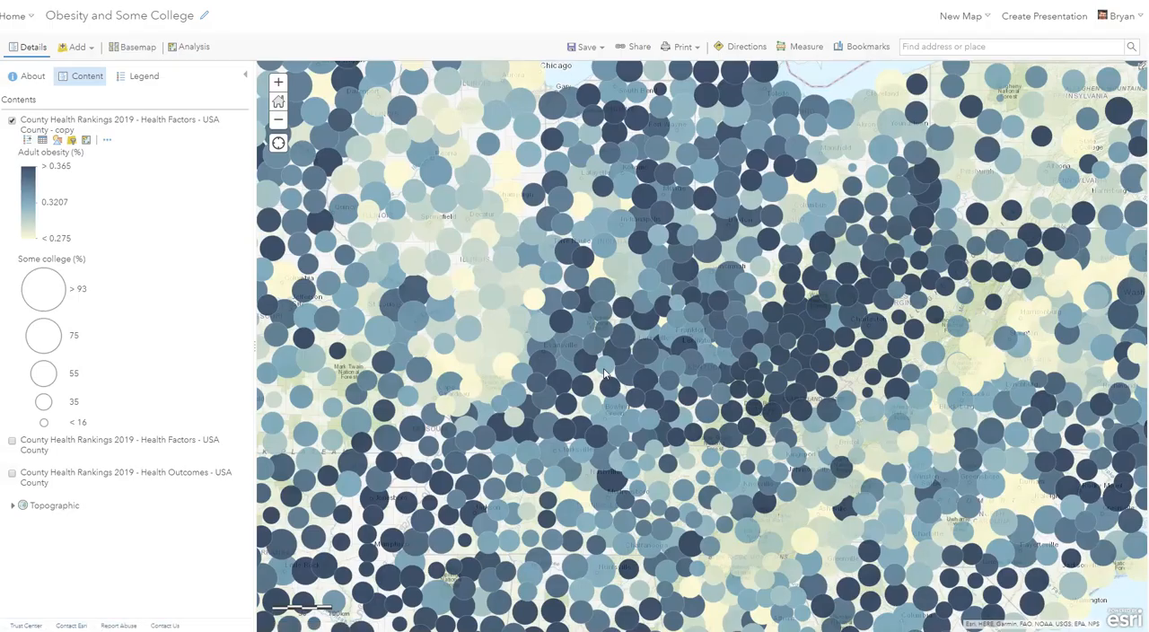
# - Share the Obesity and Some College map with the members of the PHLT 110 group
pyautogui.click(599, 355)
pyautogui.click(638, 49)
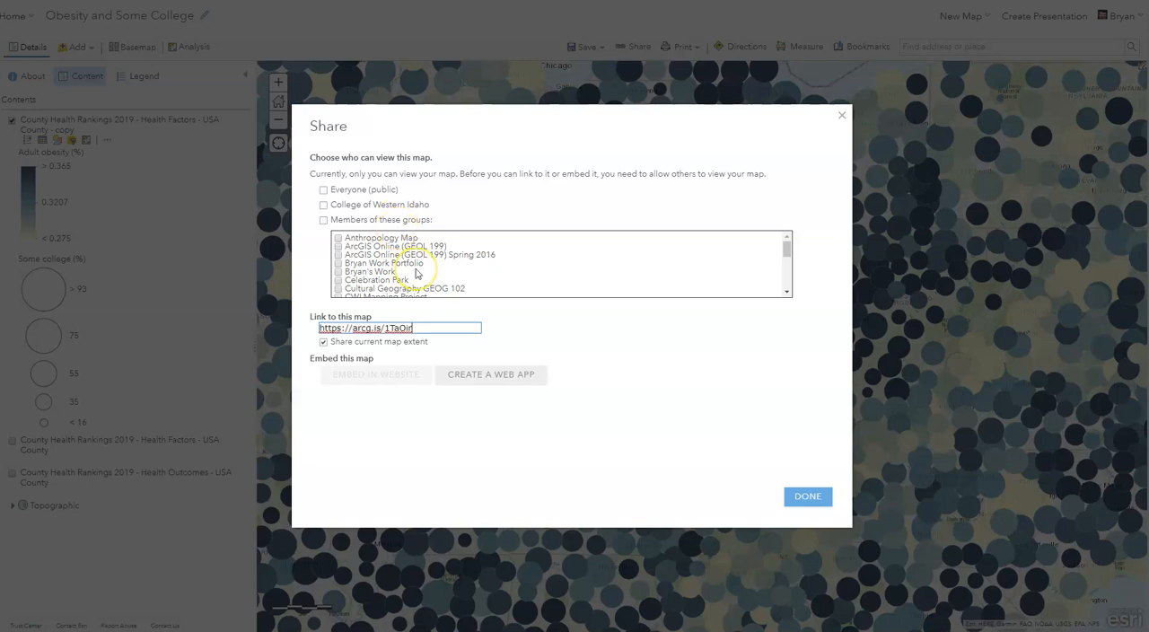
pyautogui.scroll(-1, 415, 273)
pyautogui.scroll(-1, 416, 273)
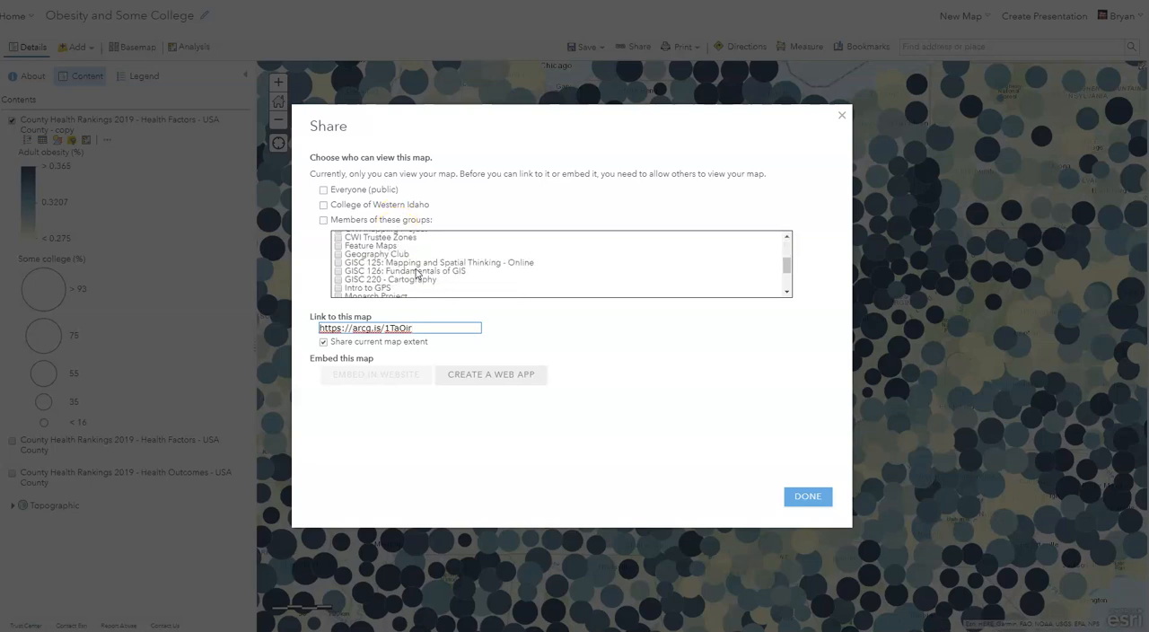
pyautogui.click(337, 270)
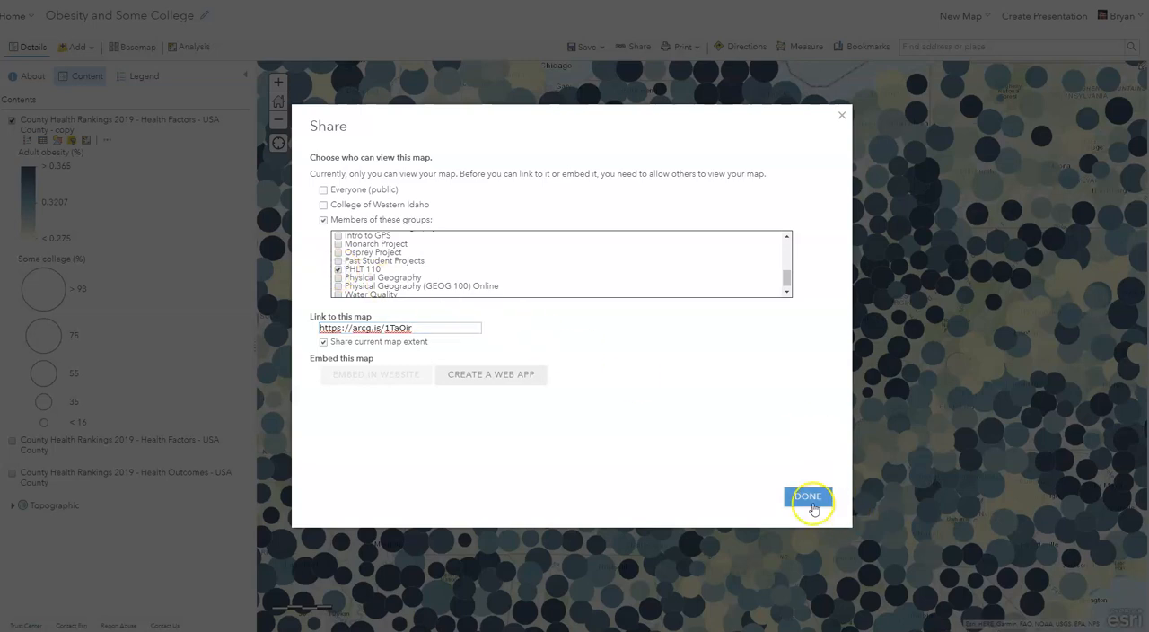
pyautogui.click(811, 499)
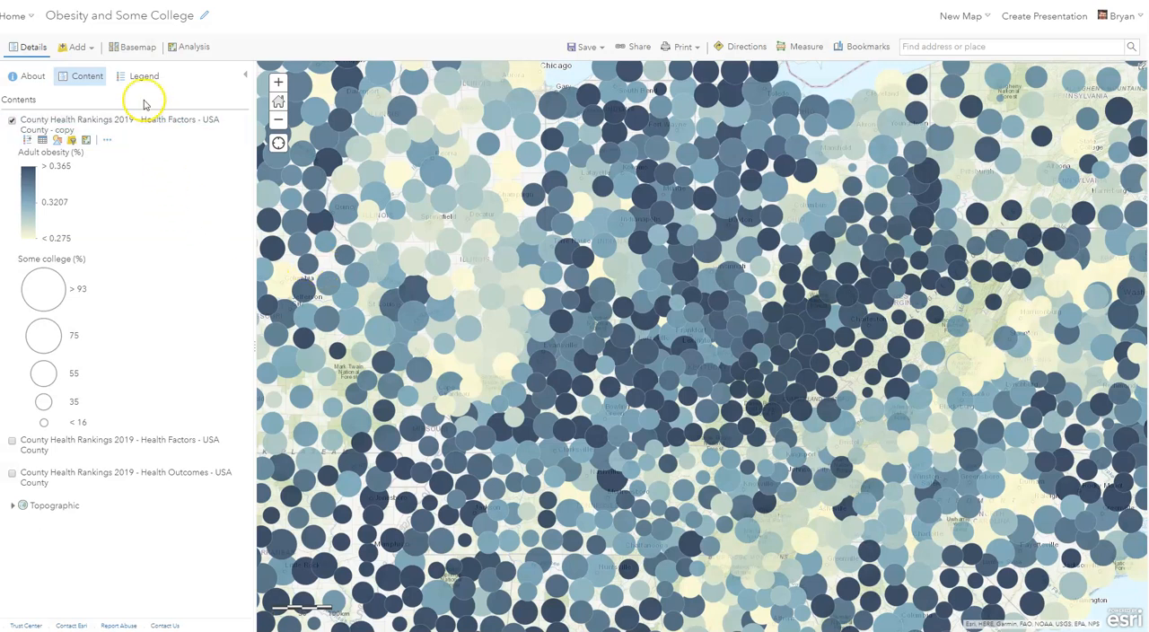
pyautogui.click(26, 20)
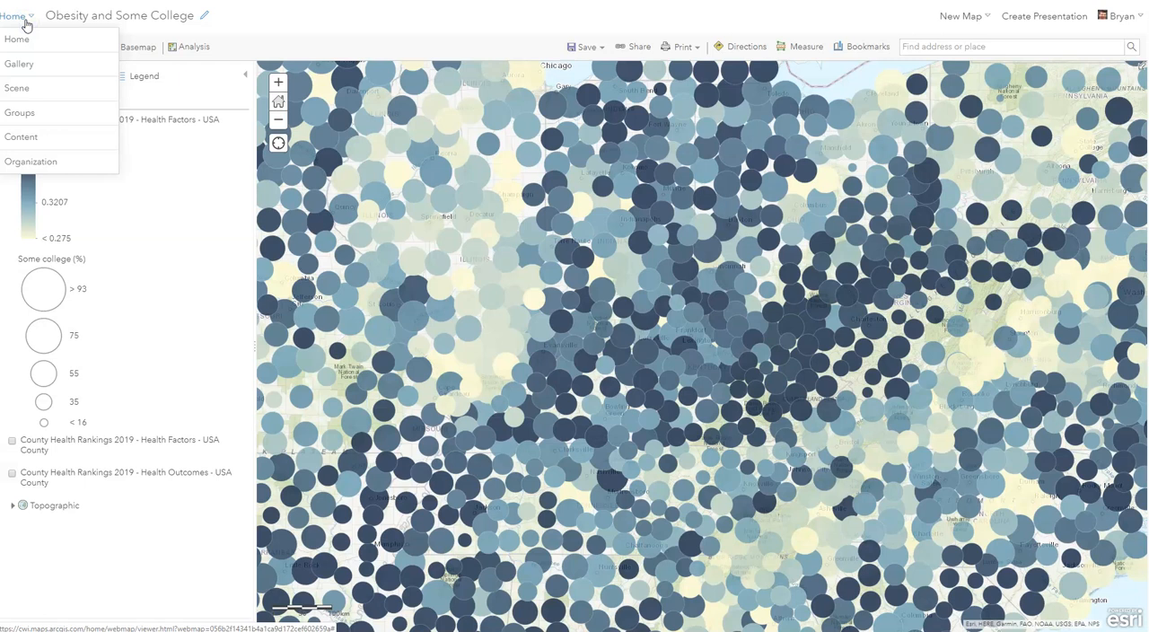
pyautogui.click(391, 34)
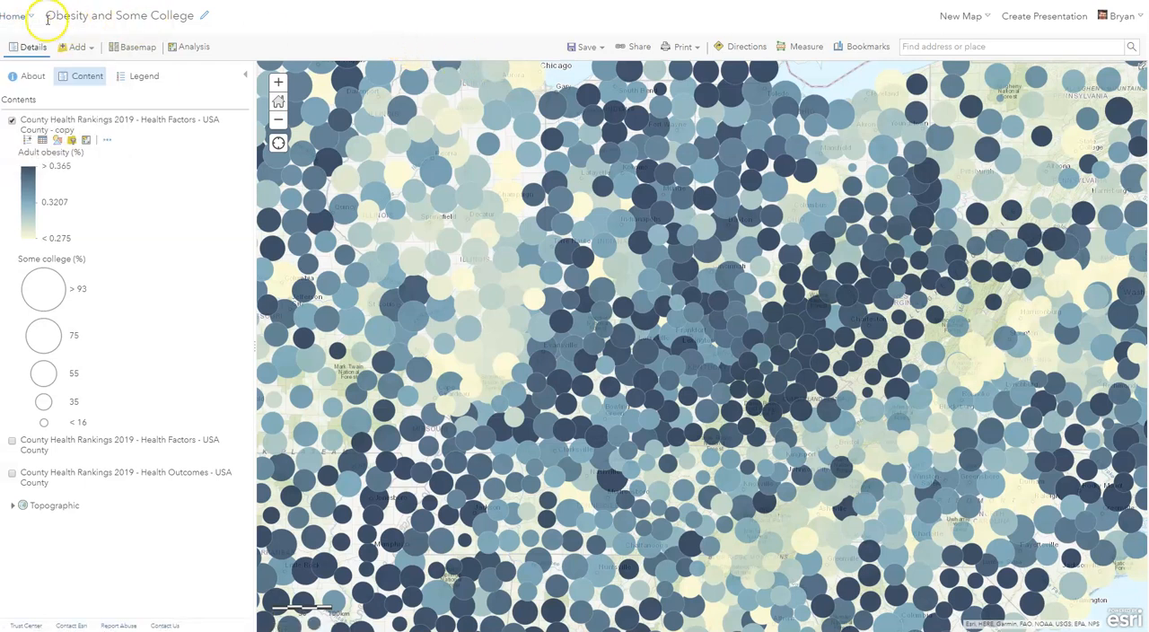
pyautogui.click(204, 18)
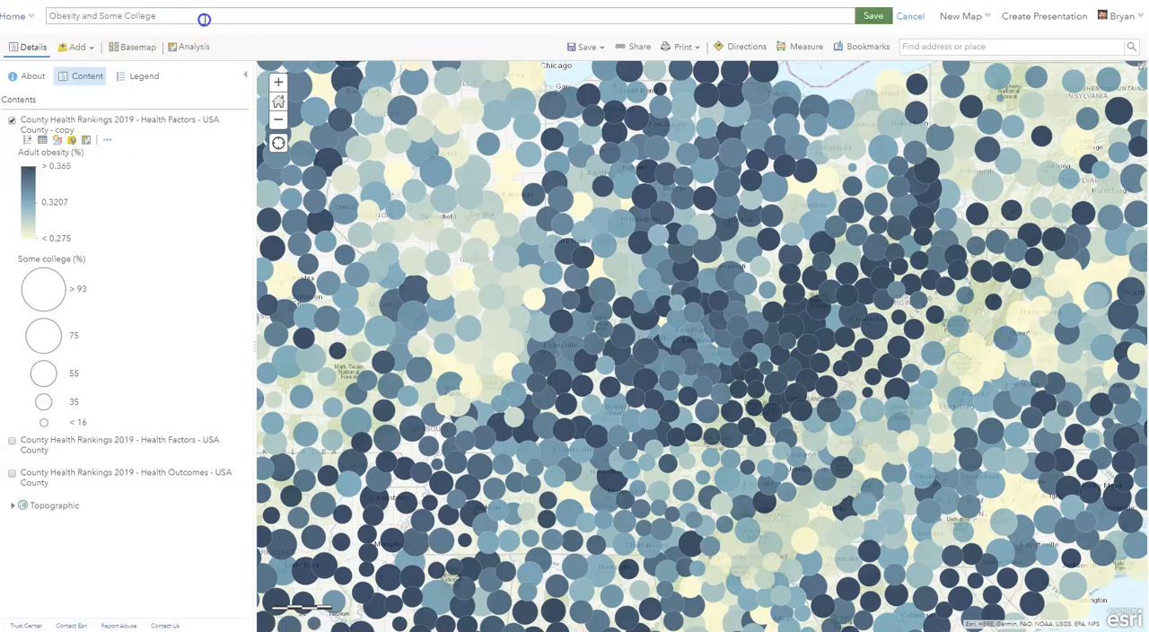
pyautogui.click(910, 18)
# - Go to the PHLT 110 group among the groups and open the Obesity and Some College map from its recently added content
pyautogui.click(20, 16)
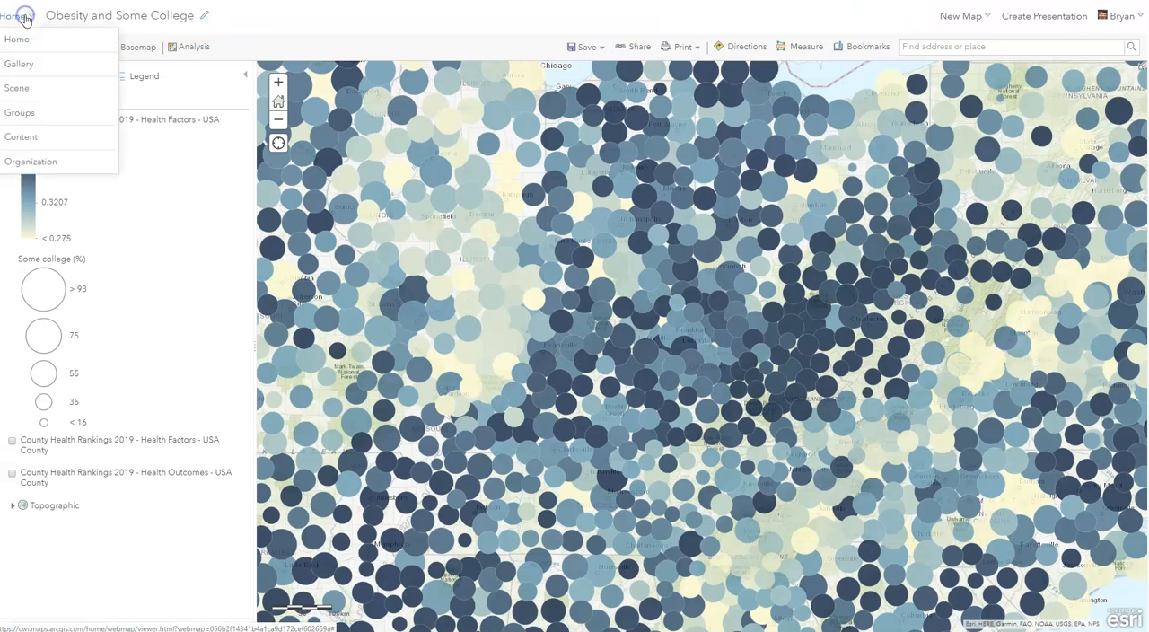
pyautogui.click(27, 114)
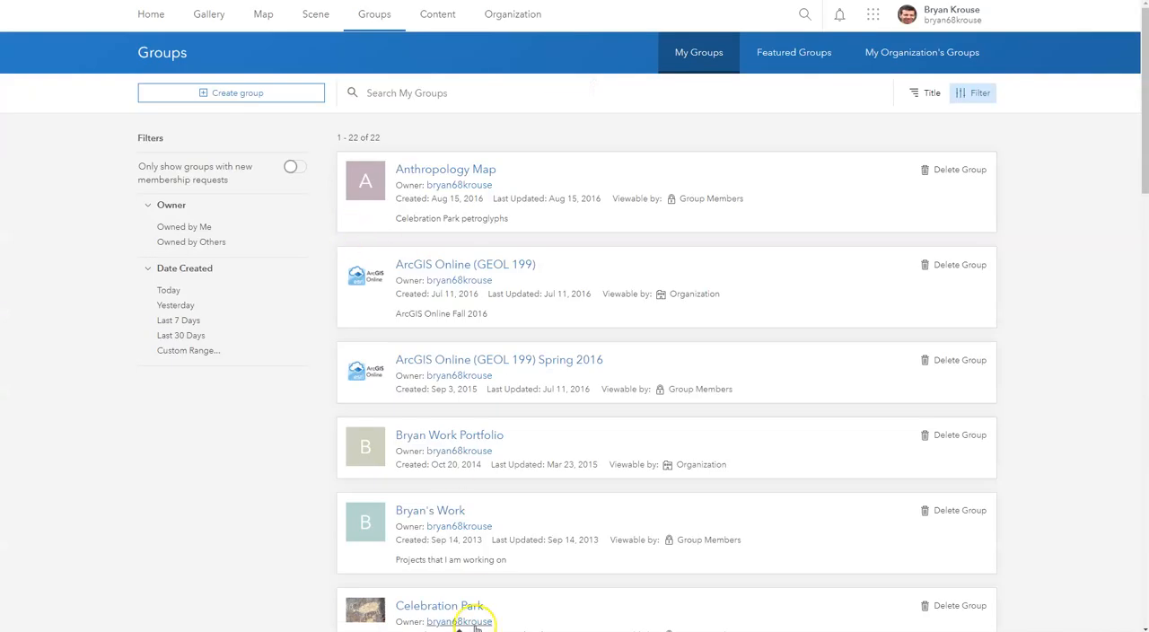
pyautogui.scroll(-9, 475, 628)
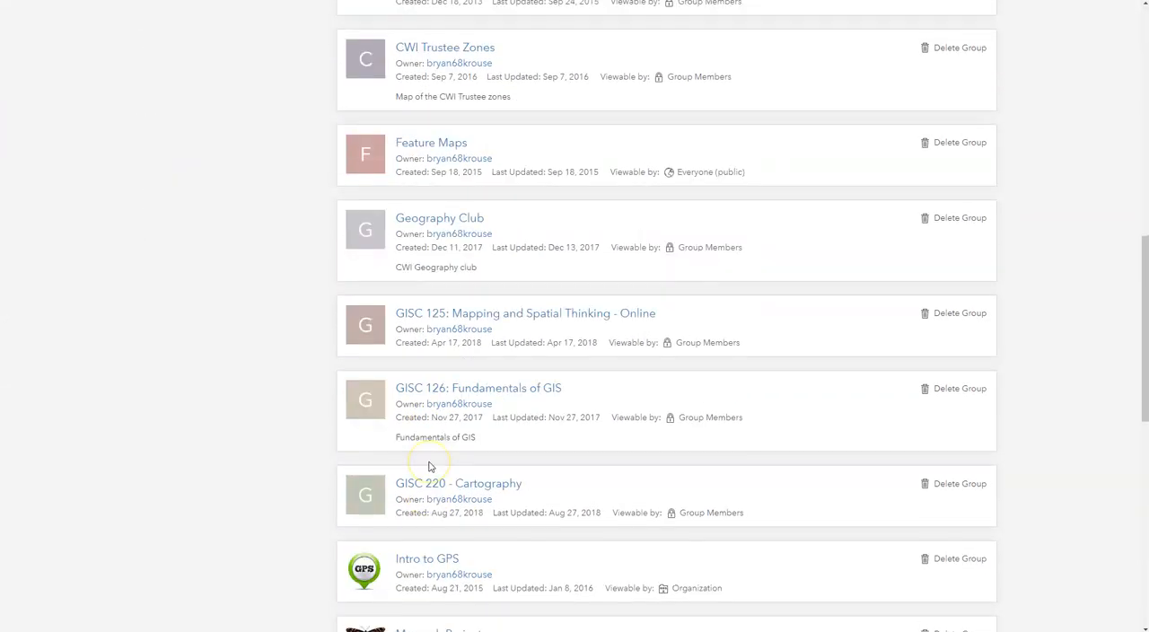
pyautogui.scroll(-6, 429, 467)
pyautogui.scroll(-1, 422, 377)
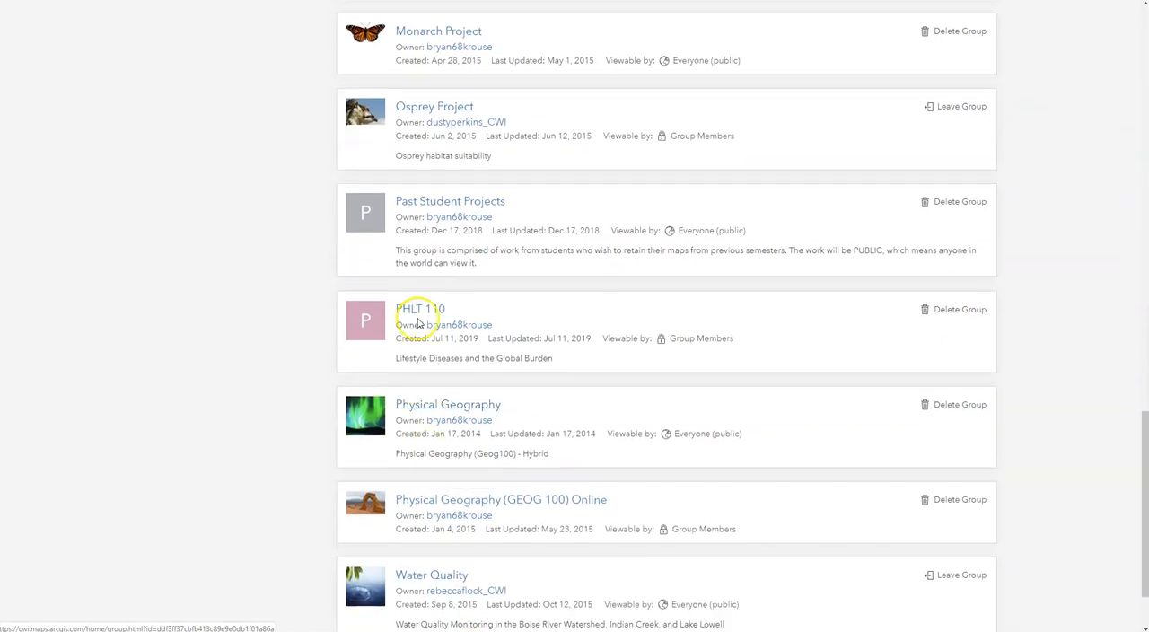
pyautogui.click(419, 316)
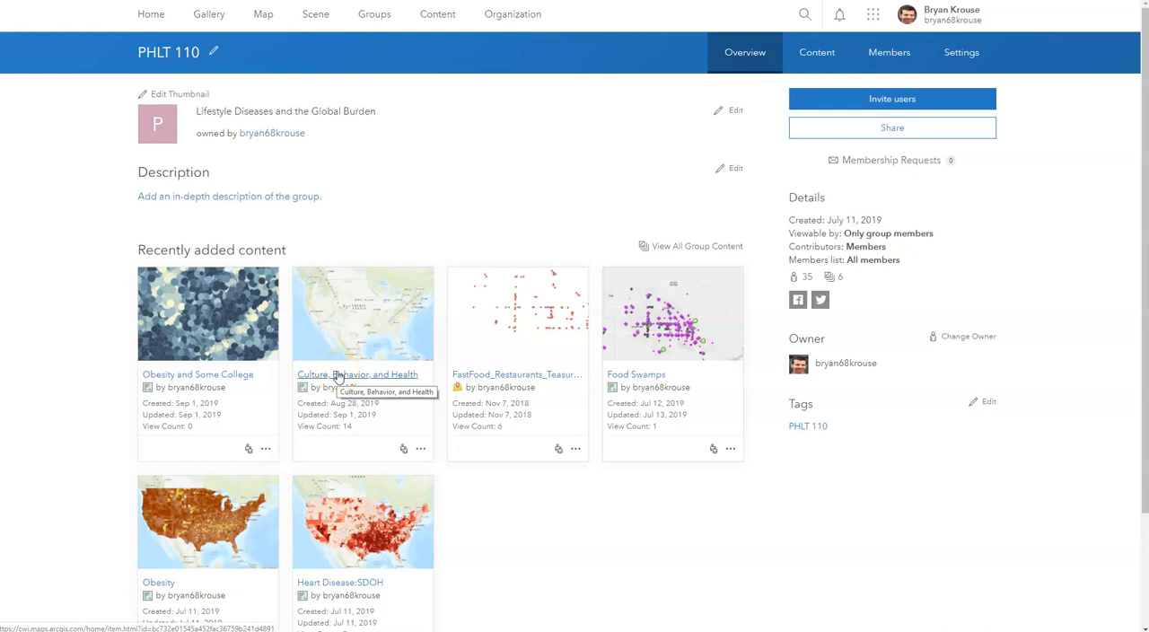
pyautogui.click(234, 354)
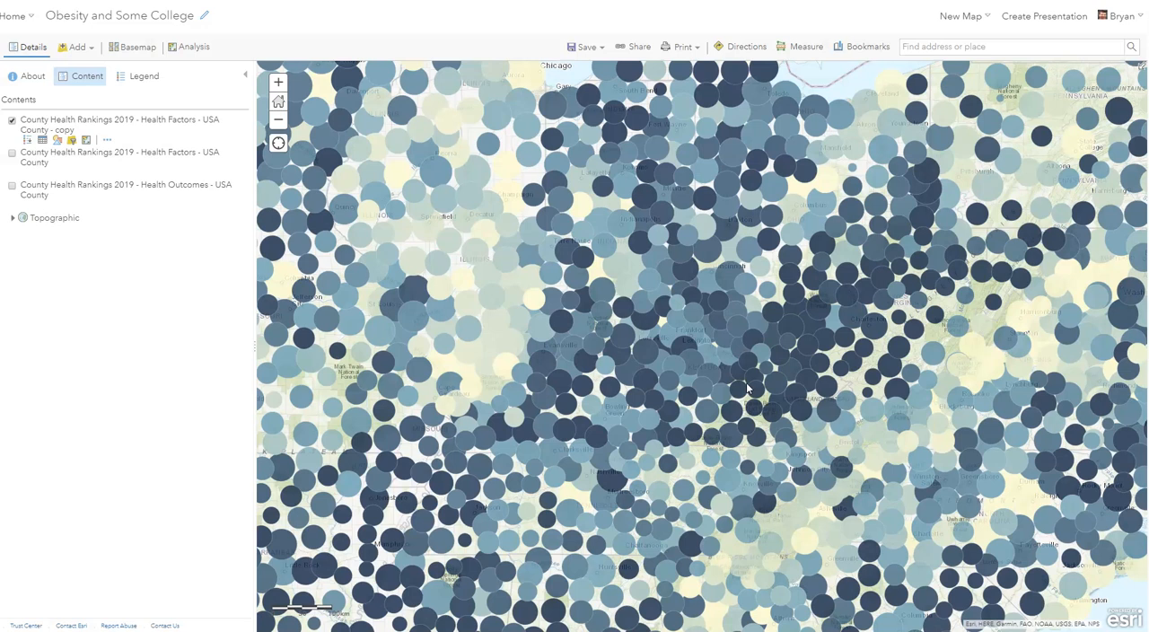
# - Examine the county obesity and college symbols from the eastern states across Kansas and Oklahoma to northeastern New Mexico
pyautogui.click(500, 302)
pyautogui.scroll(-3, 499, 302)
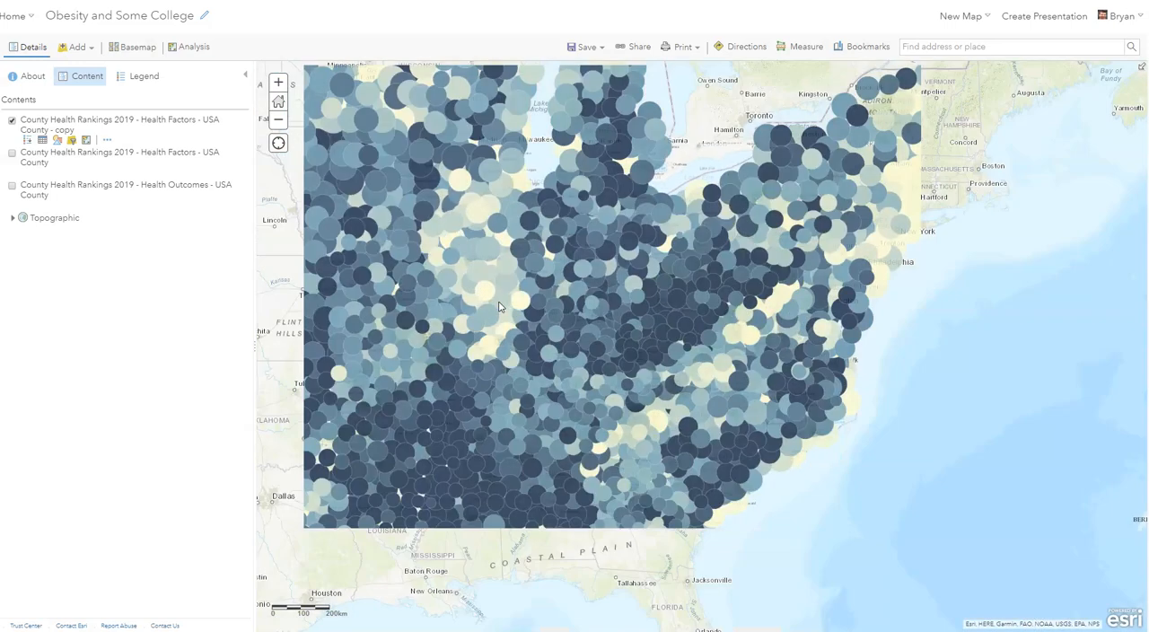
pyautogui.scroll(2, 633, 316)
pyautogui.moveTo(375, 390); pyautogui.dragTo(993, 381)
pyautogui.moveTo(425, 415); pyautogui.dragTo(1105, 244)
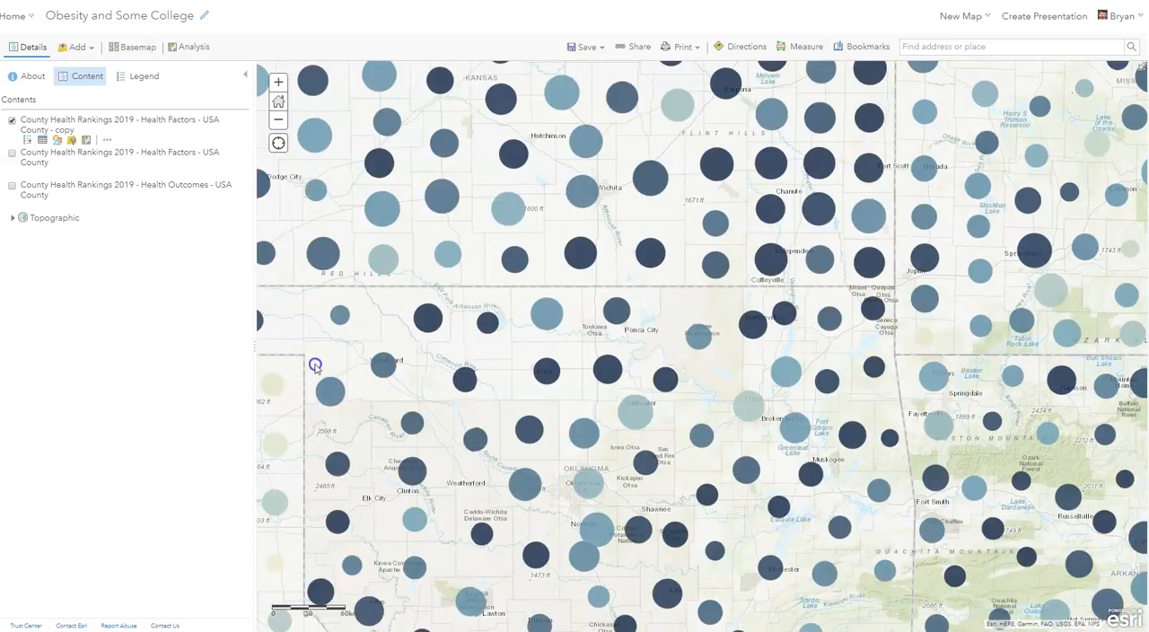
pyautogui.moveTo(315, 363); pyautogui.dragTo(915, 233)
pyautogui.scroll(-1, 859, 272)
pyautogui.scroll(1, 494, 333)
pyautogui.scroll(1, 440, 333)
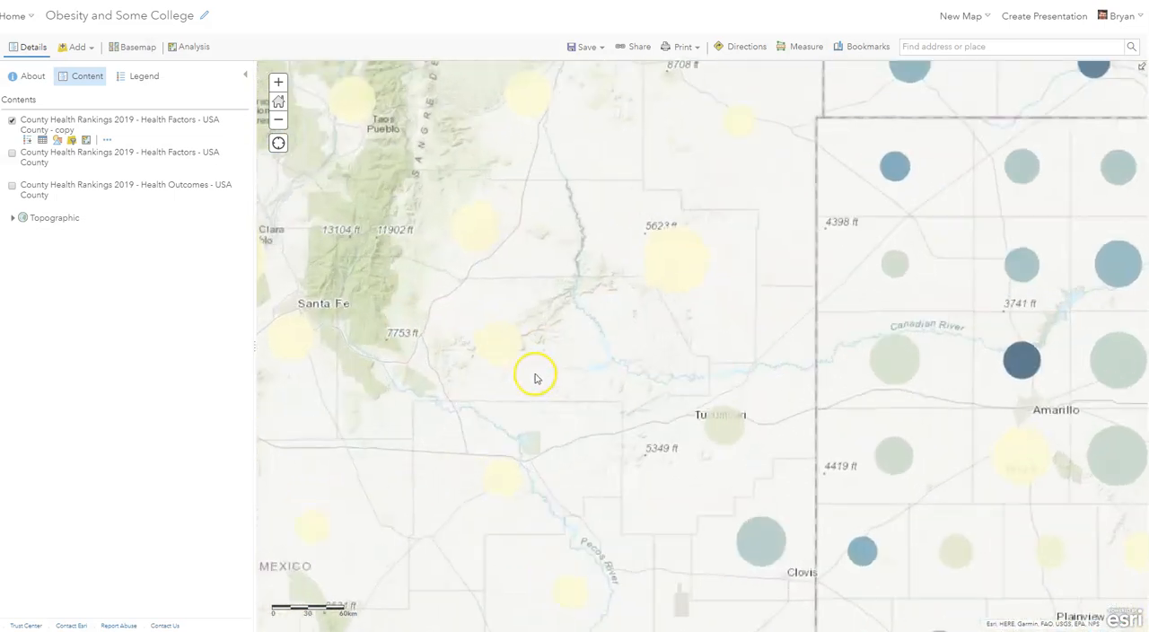
# - Examine the county obesity and college symbols from the Texas Panhandle through New Mexico to Arizona
pyautogui.moveTo(534, 376); pyautogui.dragTo(407, 251)
pyautogui.scroll(-1, 405, 249)
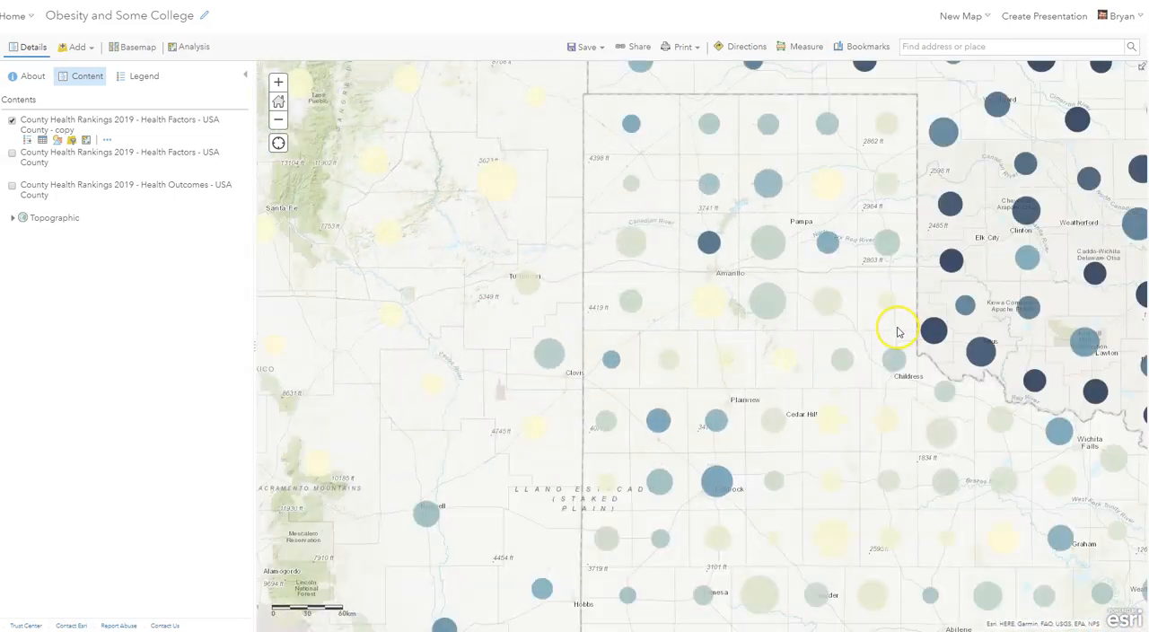
pyautogui.scroll(-1, 895, 333)
pyautogui.moveTo(511, 333); pyautogui.dragTo(597, 304)
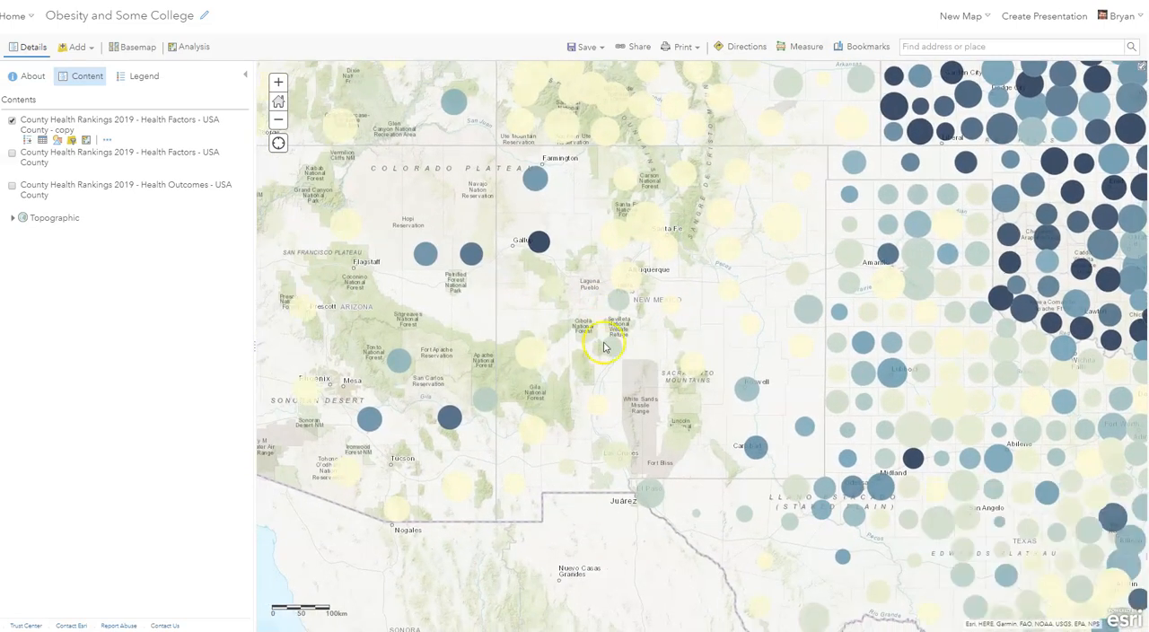
pyautogui.moveTo(605, 358); pyautogui.dragTo(857, 352)
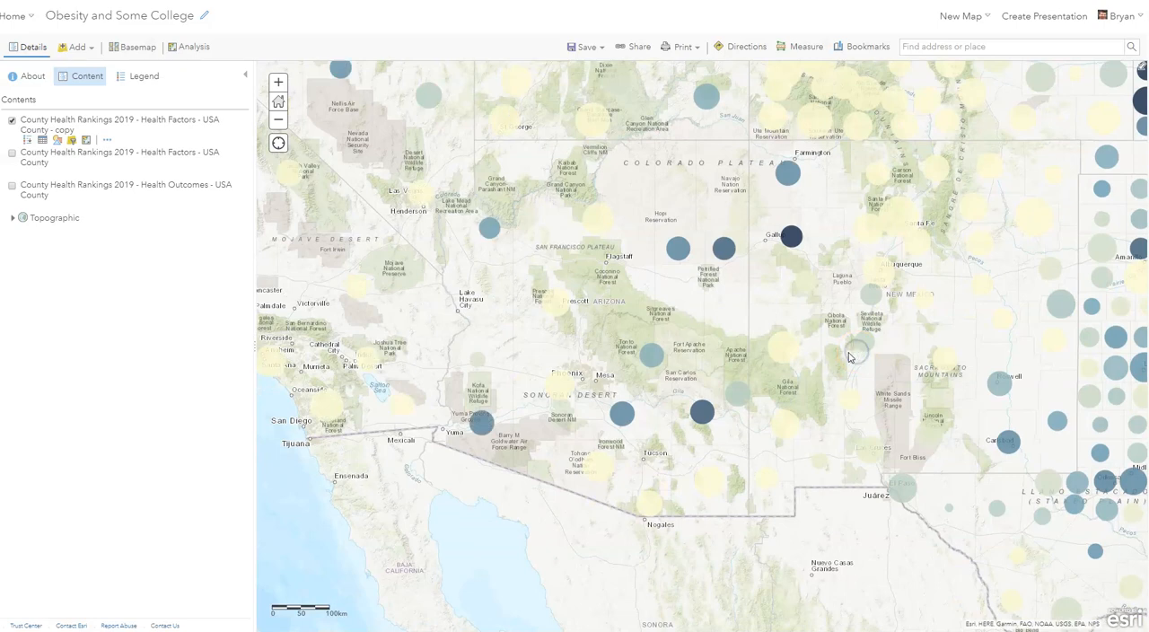
pyautogui.scroll(1, 736, 390)
pyautogui.moveTo(667, 390); pyautogui.dragTo(790, 391)
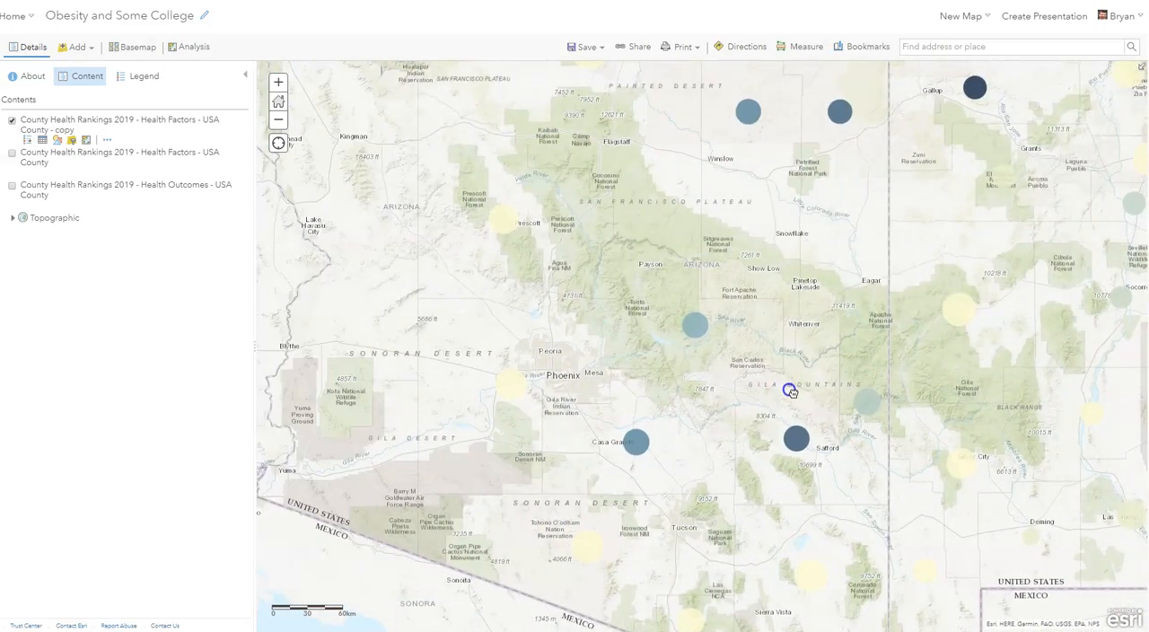
# - Examine the county obesity and college symbols across Arizona and western New Mexico, and save the map
pyautogui.scroll(-1, 790, 391)
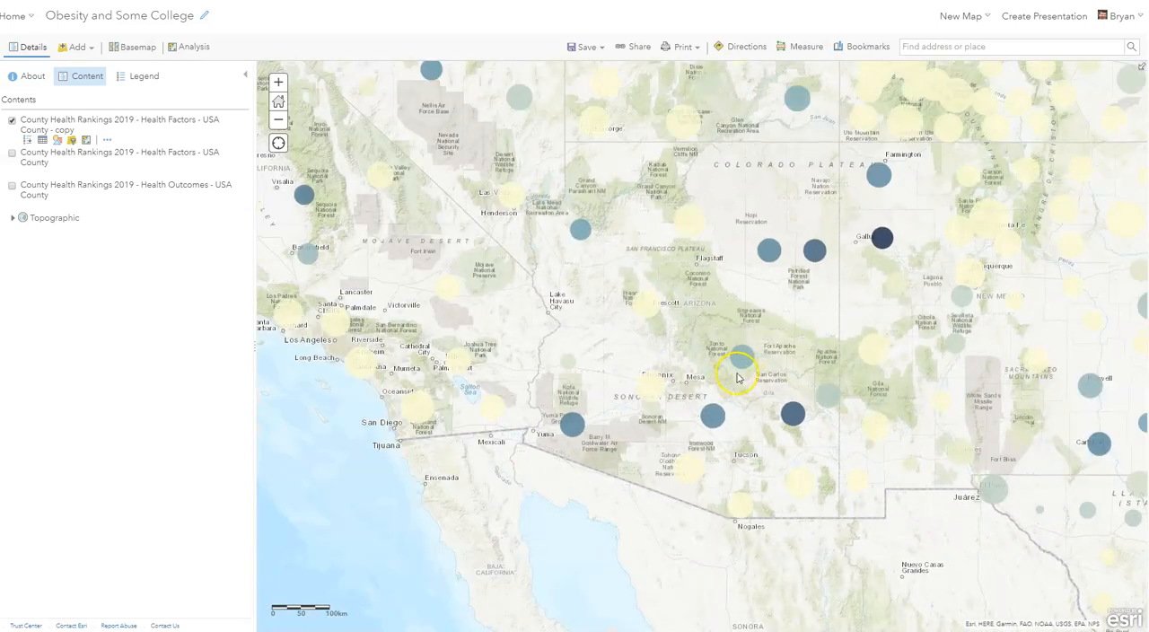
pyautogui.moveTo(782, 342); pyautogui.dragTo(705, 354)
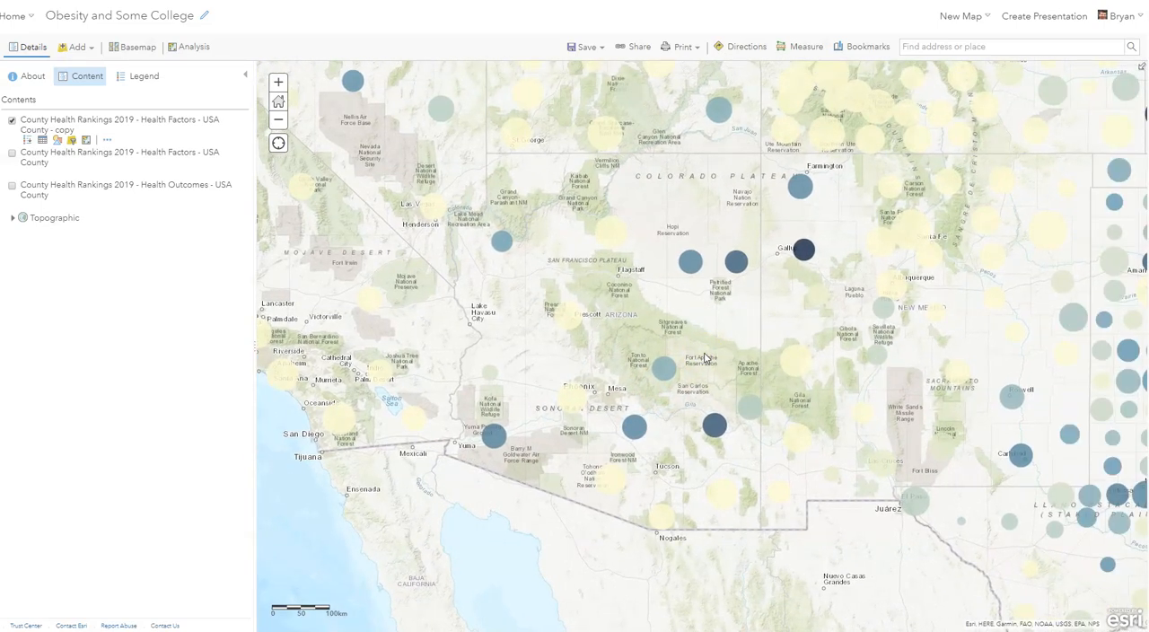
pyautogui.scroll(1, 705, 357)
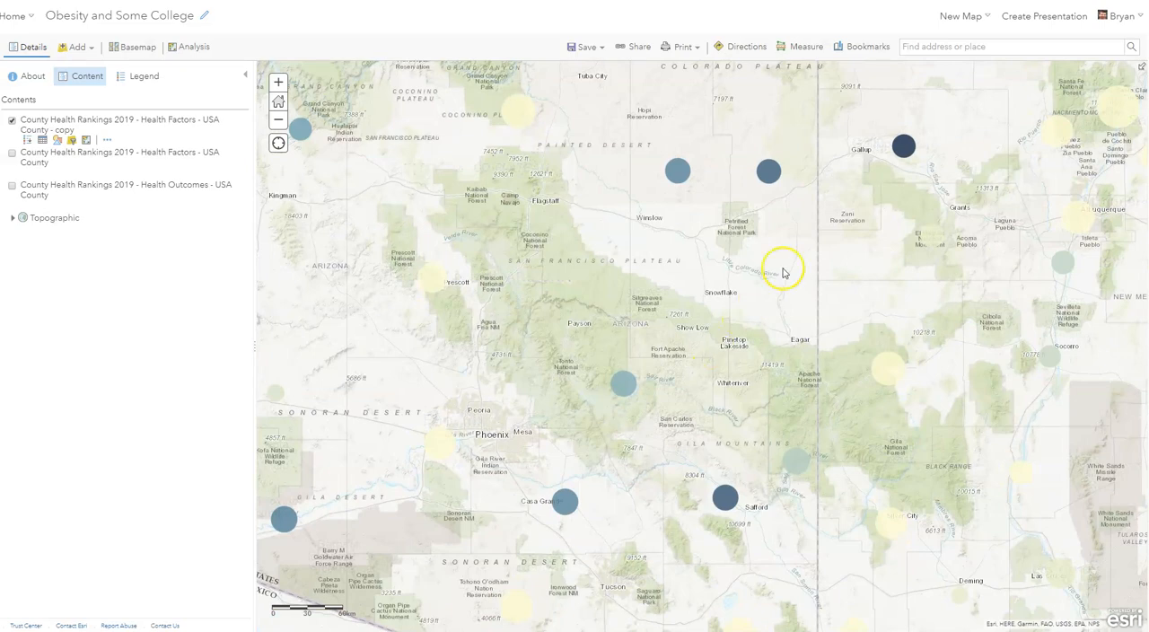
pyautogui.scroll(-1, 540, 413)
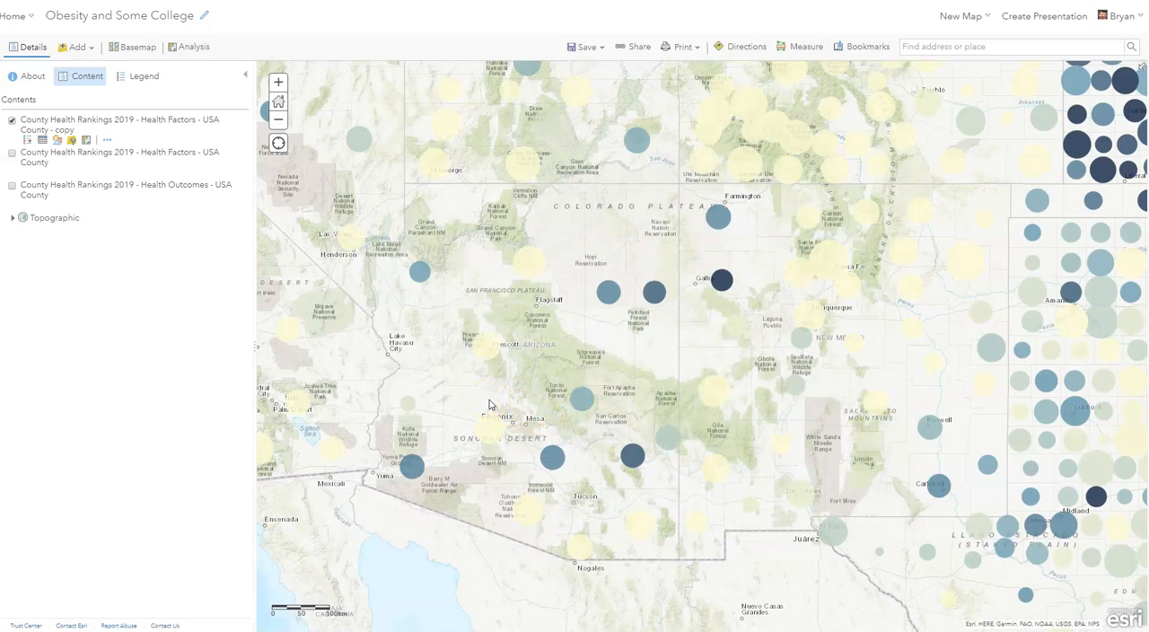
pyautogui.click(585, 46)
pyautogui.click(576, 60)
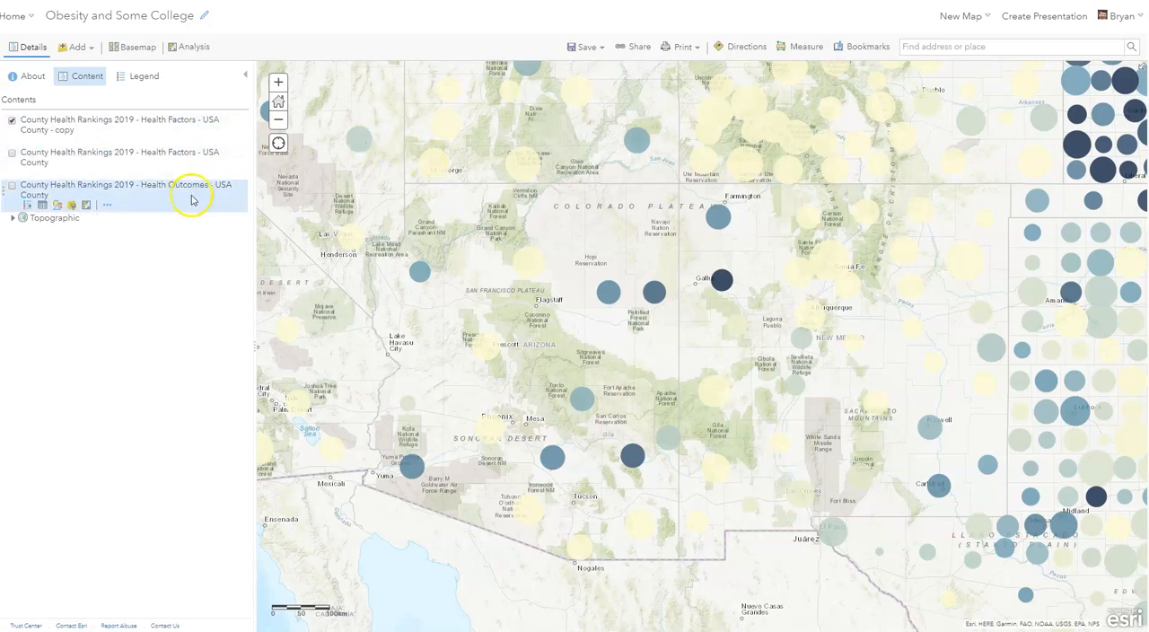
# - Remove the Some college (%) attribute from the Health Factors copy layer's style, keeping only Adult obesity (%)
pyautogui.click(27, 123)
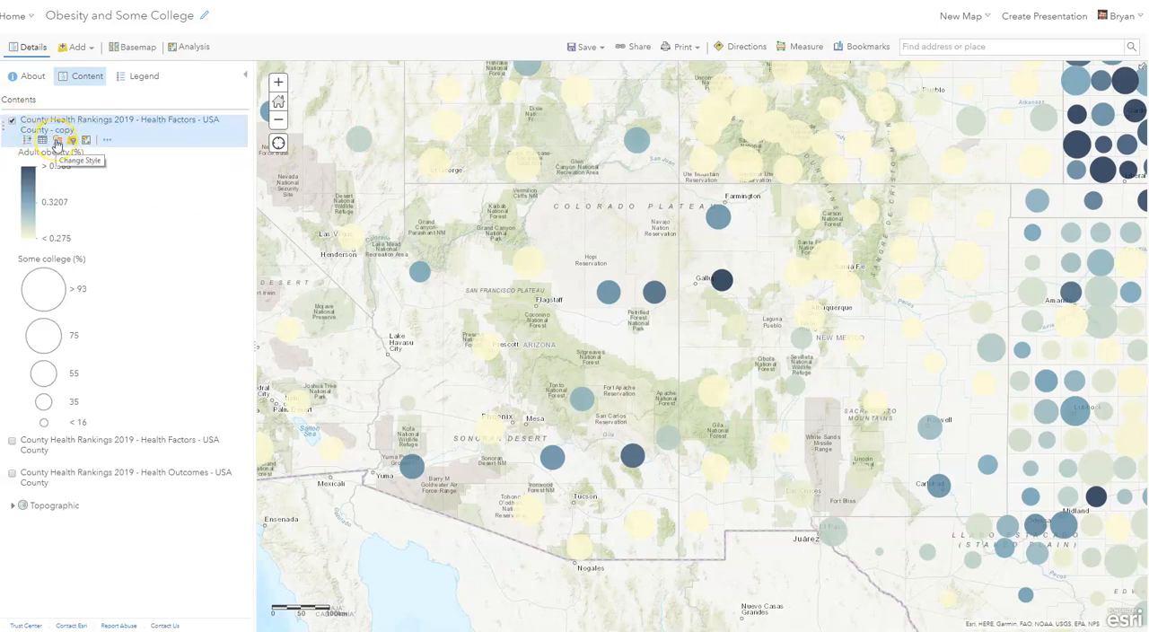
pyautogui.click(57, 142)
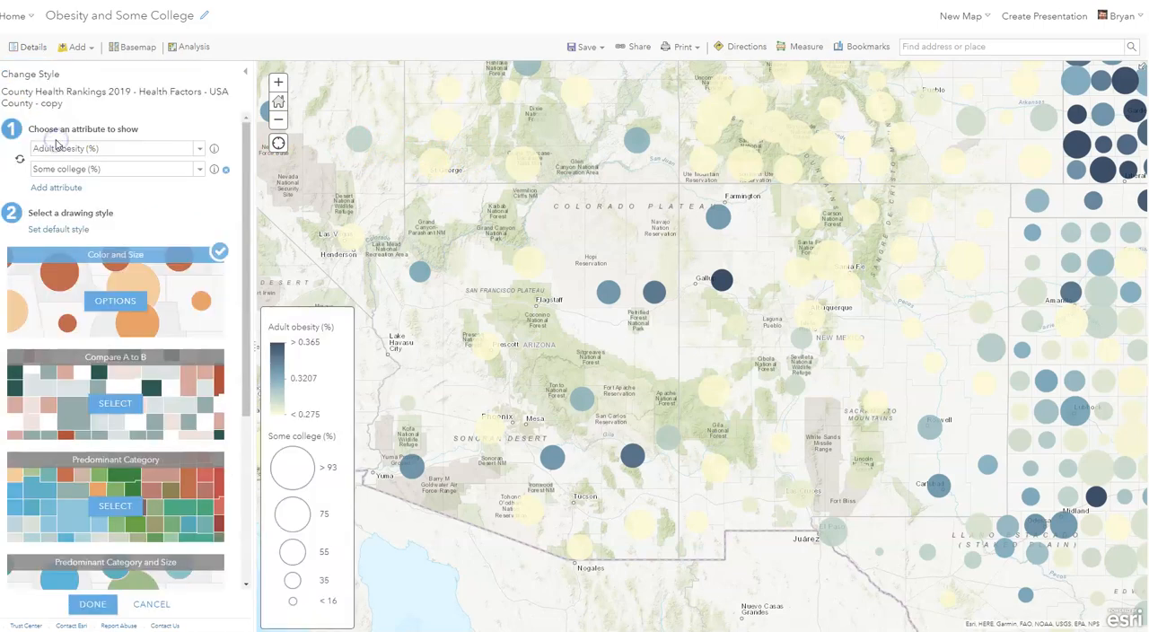
pyautogui.click(225, 169)
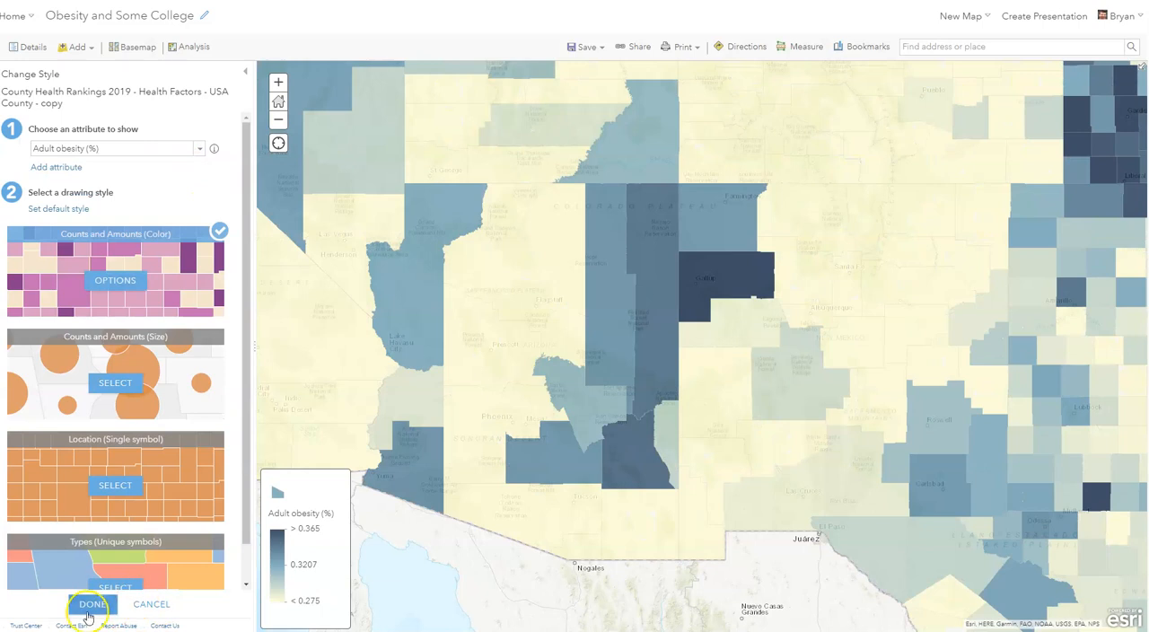
pyautogui.click(92, 607)
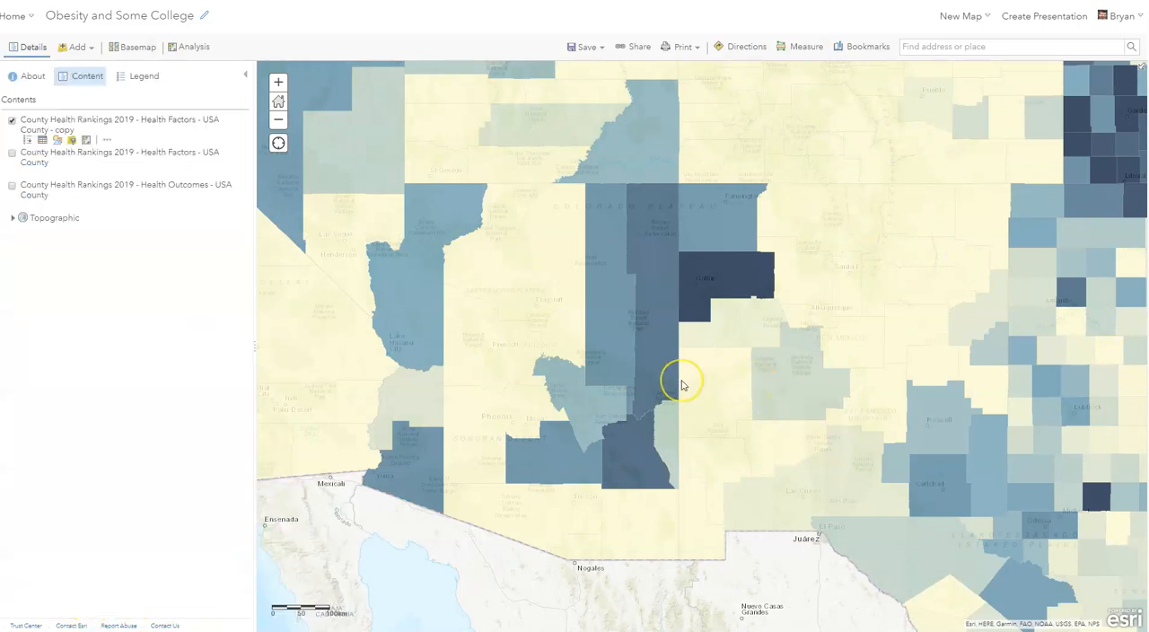
# - Turn on the original Health Factors layer and accept its Median household income style with Counts and Amounts (Color)
pyautogui.scroll(-2, 678, 381)
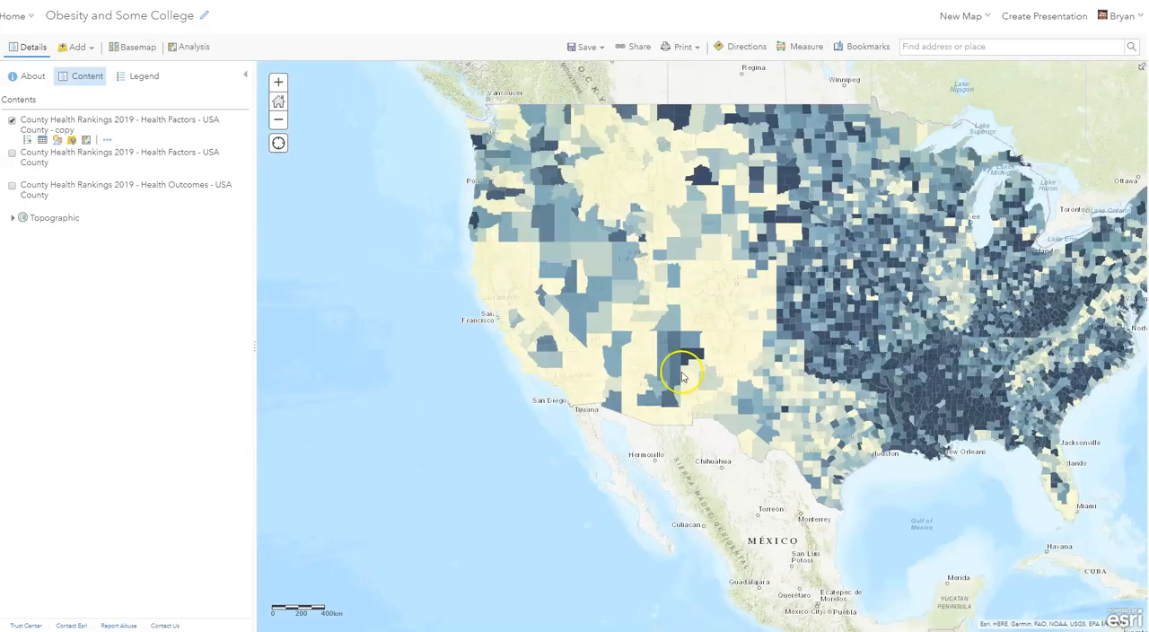
pyautogui.click(11, 158)
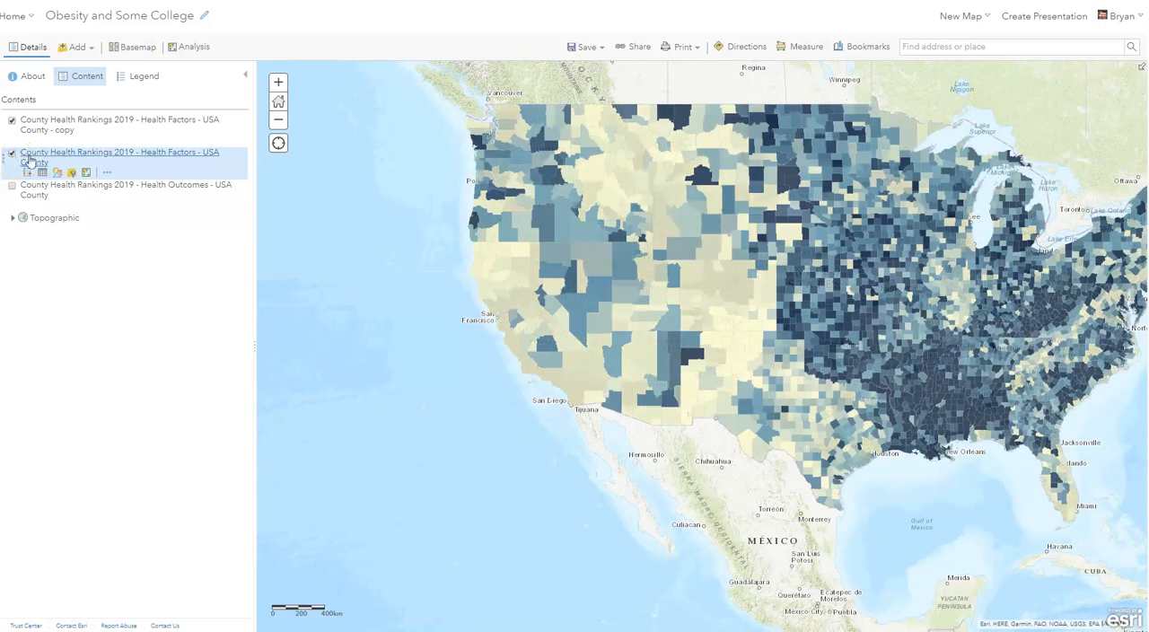
pyautogui.click(56, 172)
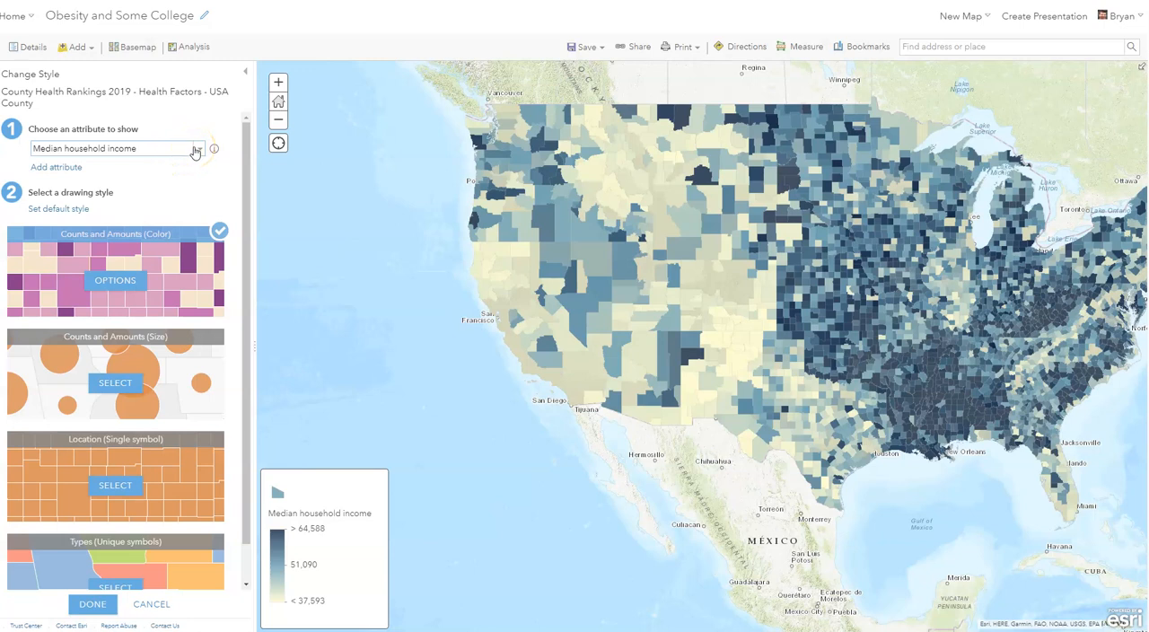
pyautogui.click(94, 609)
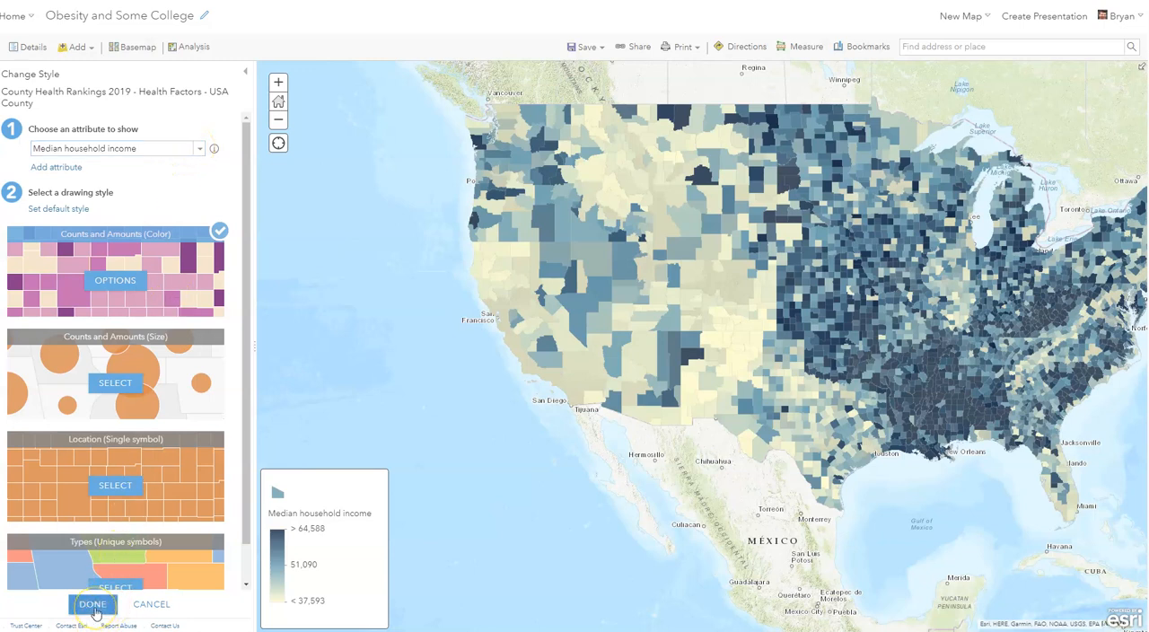
pyautogui.click(94, 610)
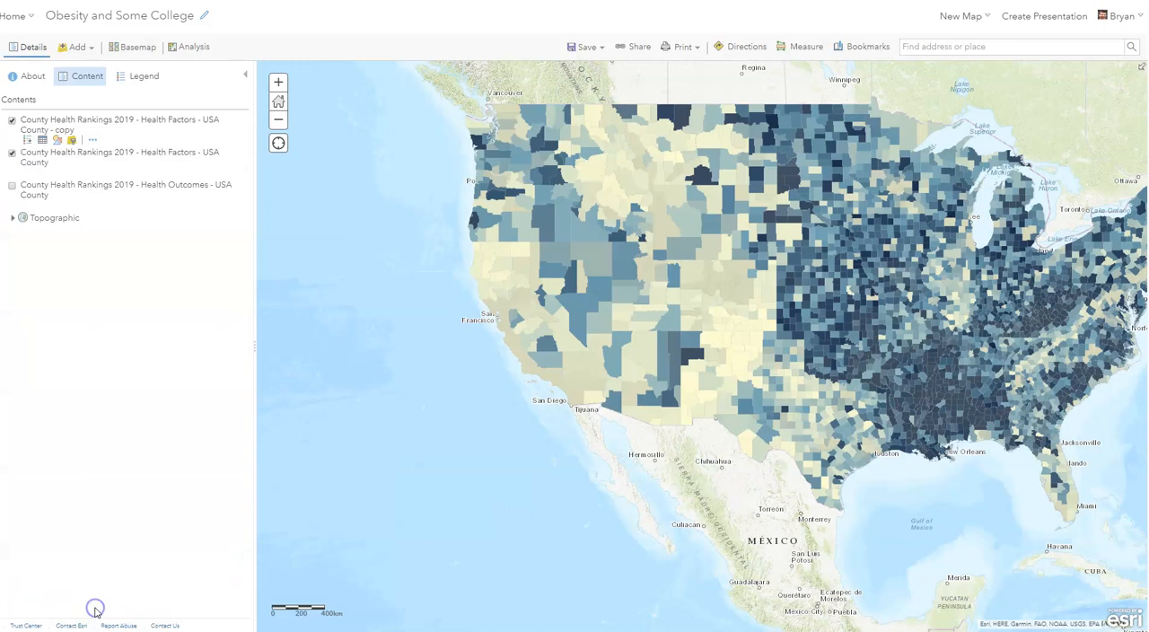
# - View the map legend and expand the symbol keys of the two visible Health Factors layers in the contents list
pyautogui.moveTo(764, 314); pyautogui.dragTo(621, 340)
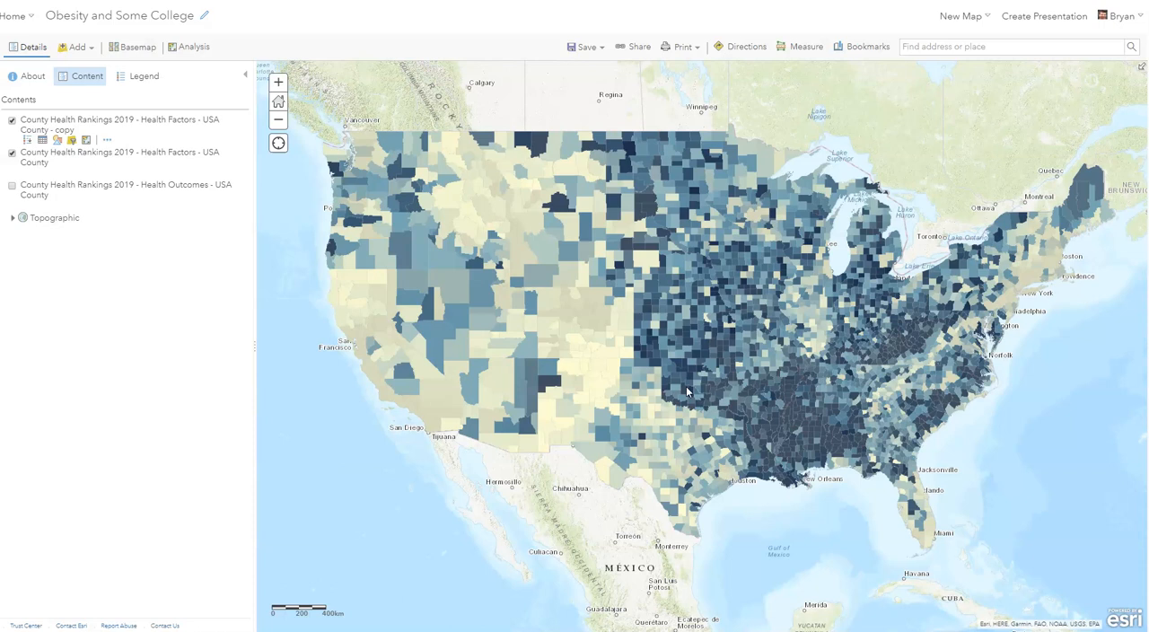
pyautogui.click(141, 78)
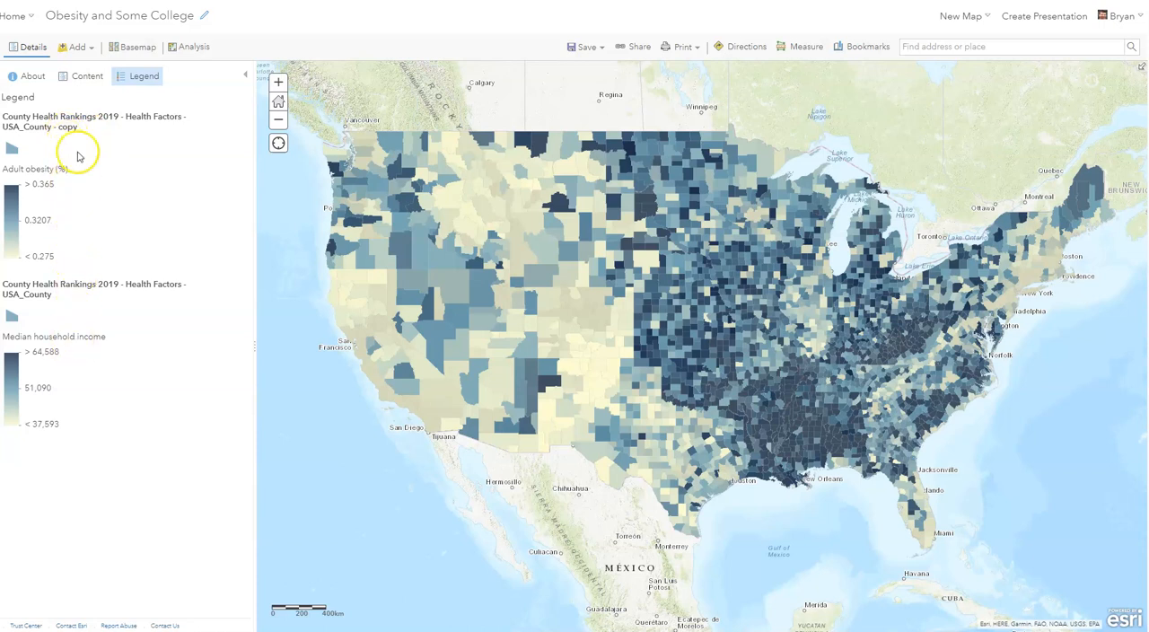
pyautogui.click(87, 76)
pyautogui.moveTo(61, 139)
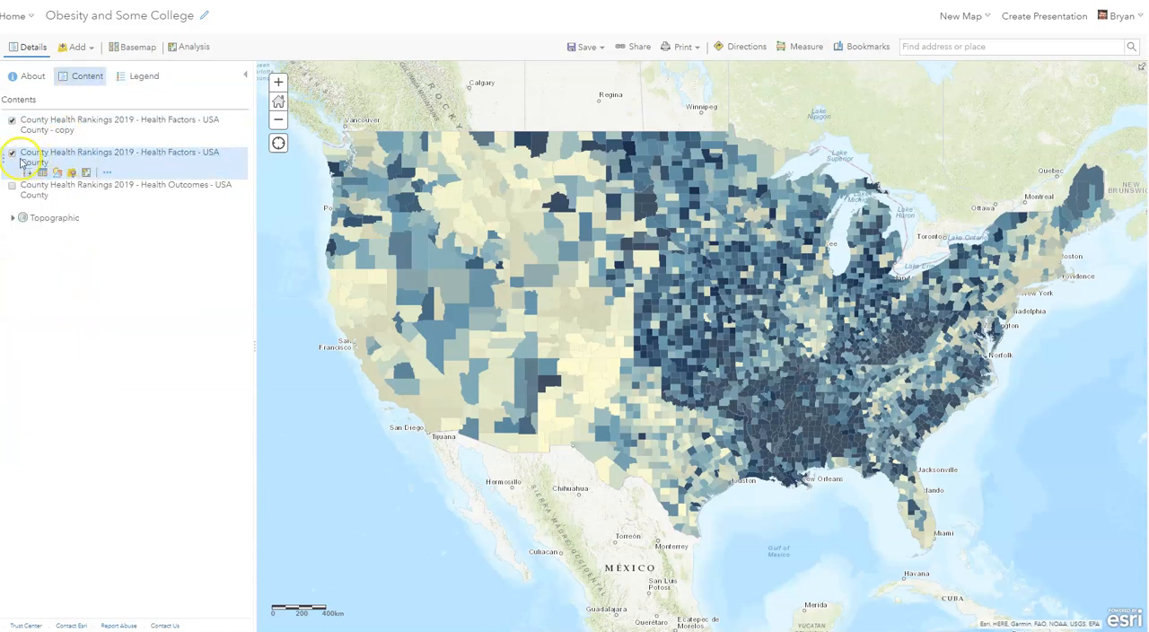
pyautogui.click(90, 126)
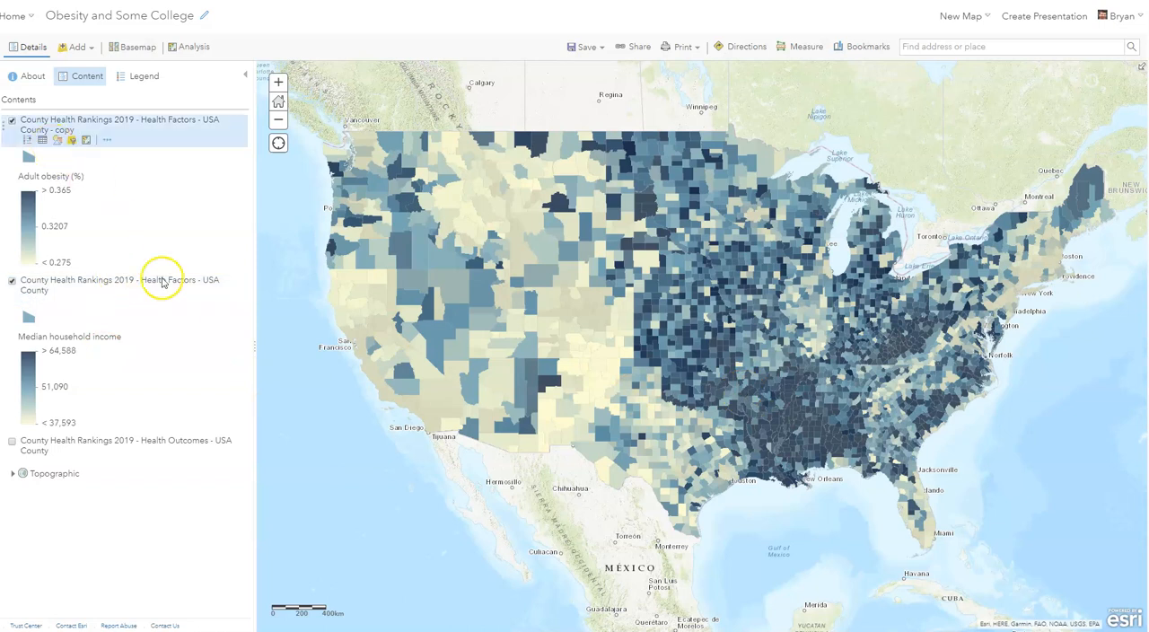
# - Compare adult obesity with median household income by toggling the Health Factors copy layer, leaving it hidden
pyautogui.click(11, 121)
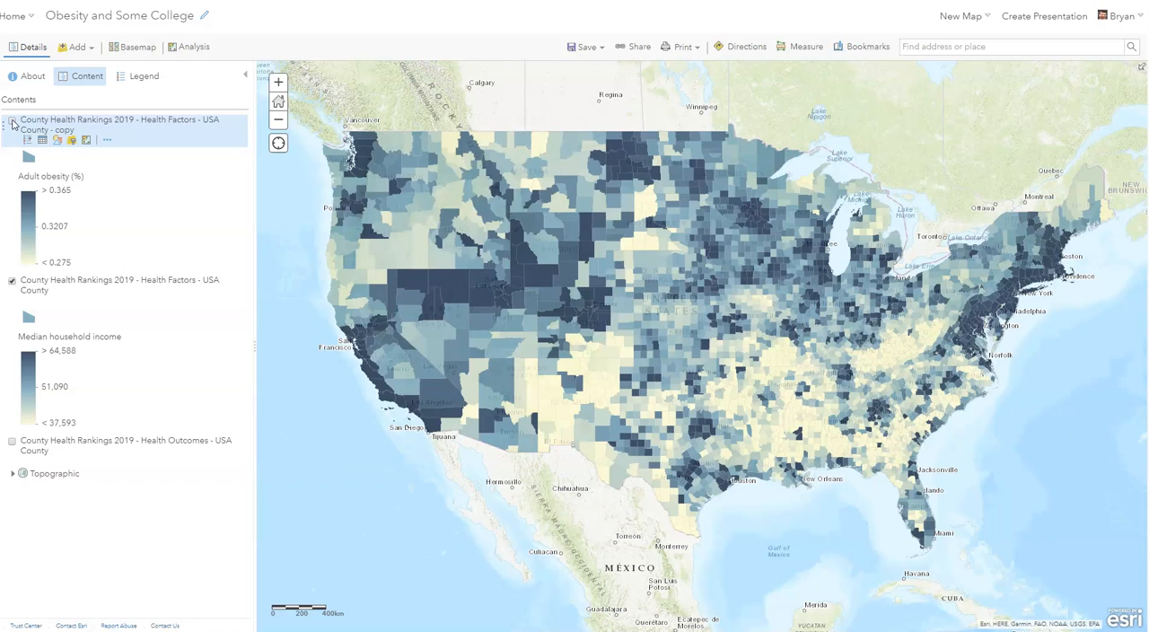
pyautogui.click(12, 121)
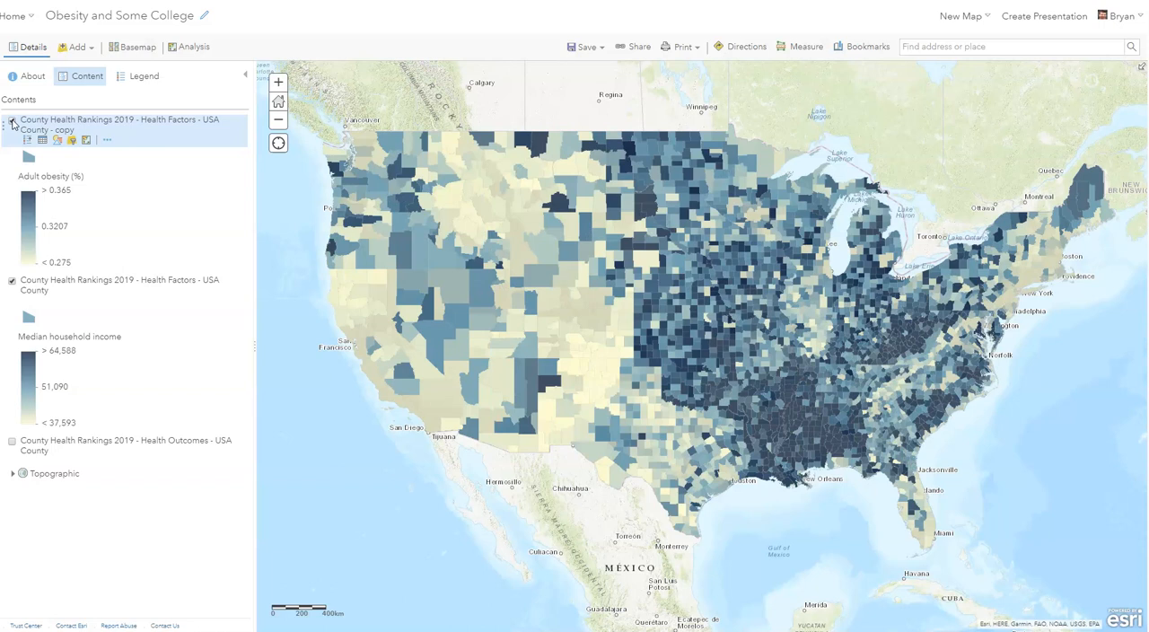
pyautogui.click(12, 121)
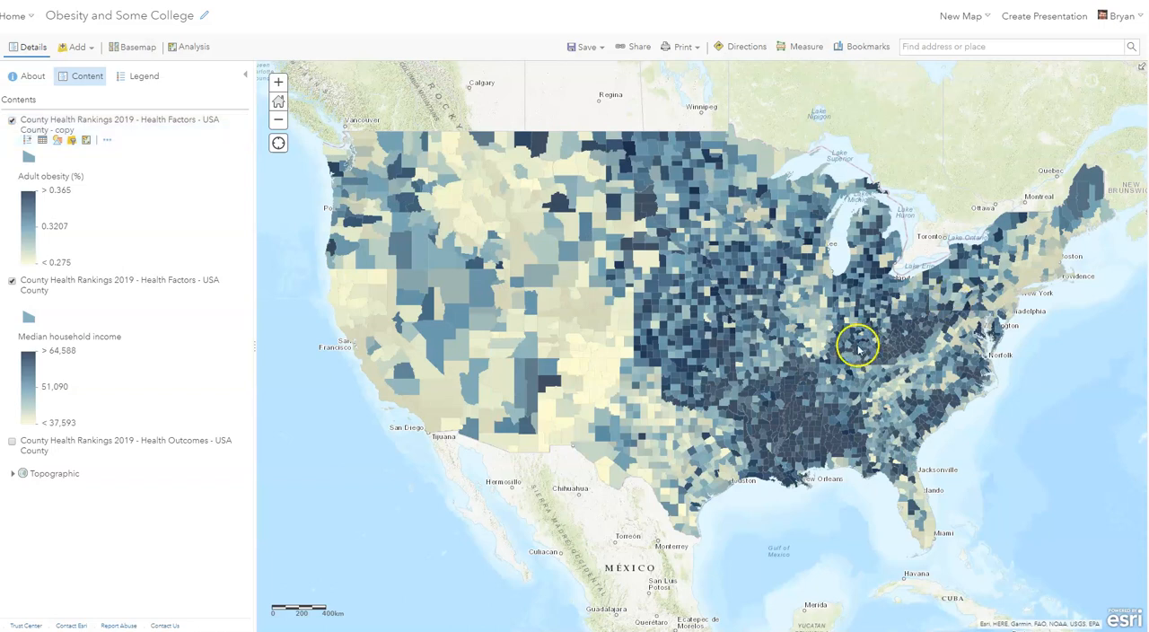
pyautogui.click(12, 122)
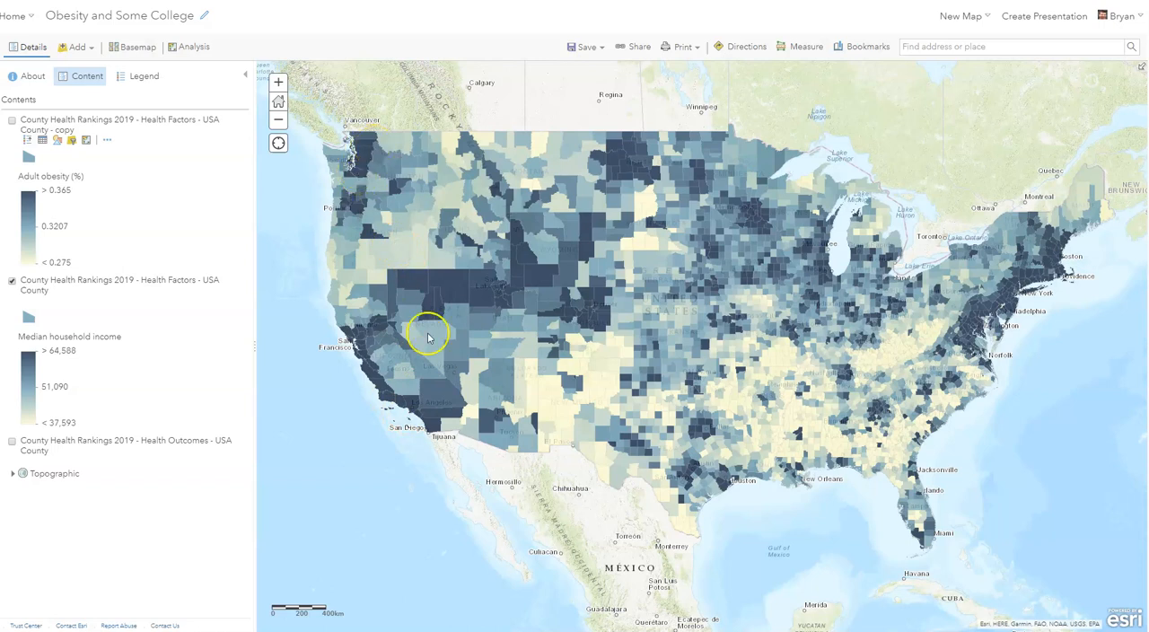
# - Inspect the health factor details of Ada County and Blaine County in Idaho on the median household income layer
pyautogui.scroll(1, 431, 336)
pyautogui.moveTo(456, 192); pyautogui.dragTo(534, 426)
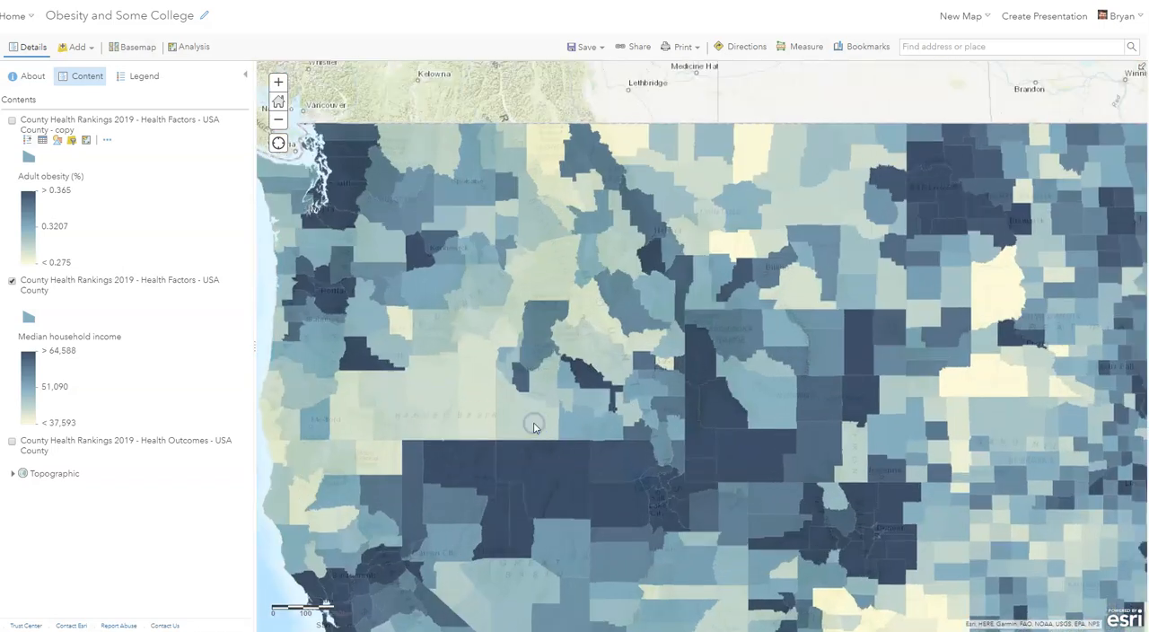
pyautogui.scroll(1, 531, 423)
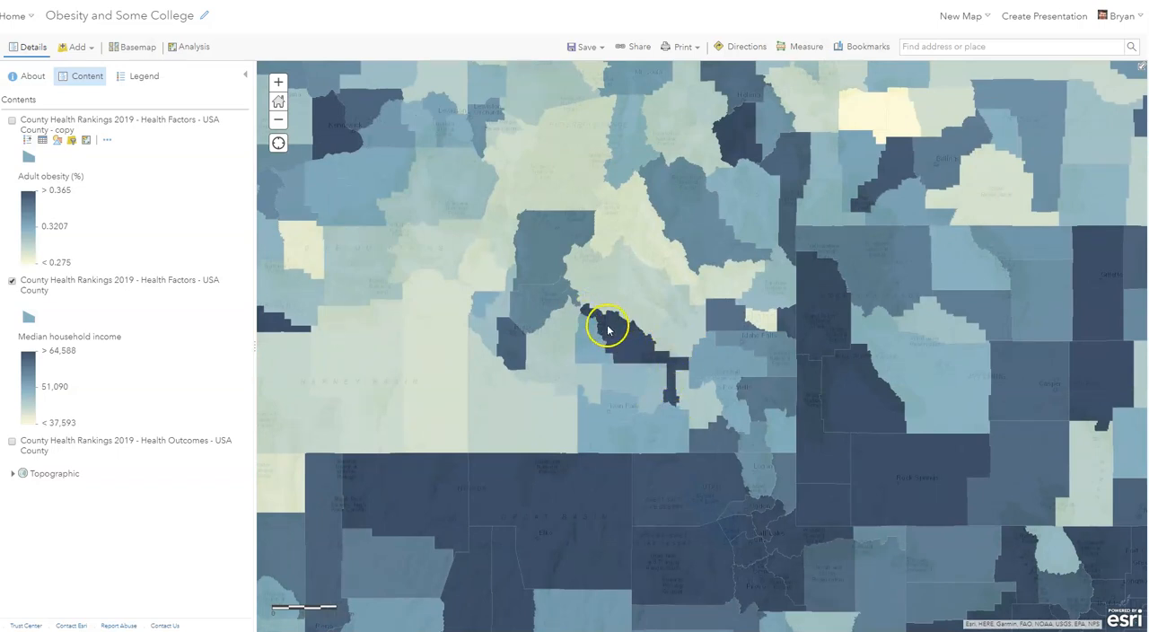
pyautogui.click(515, 342)
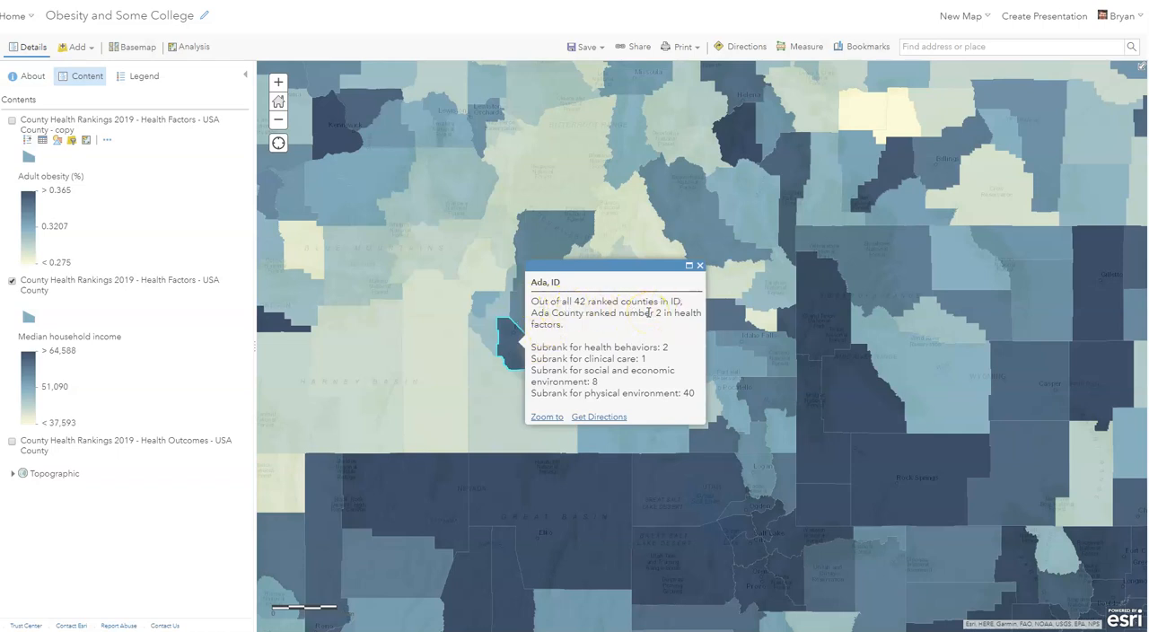
pyautogui.click(700, 266)
pyautogui.click(630, 349)
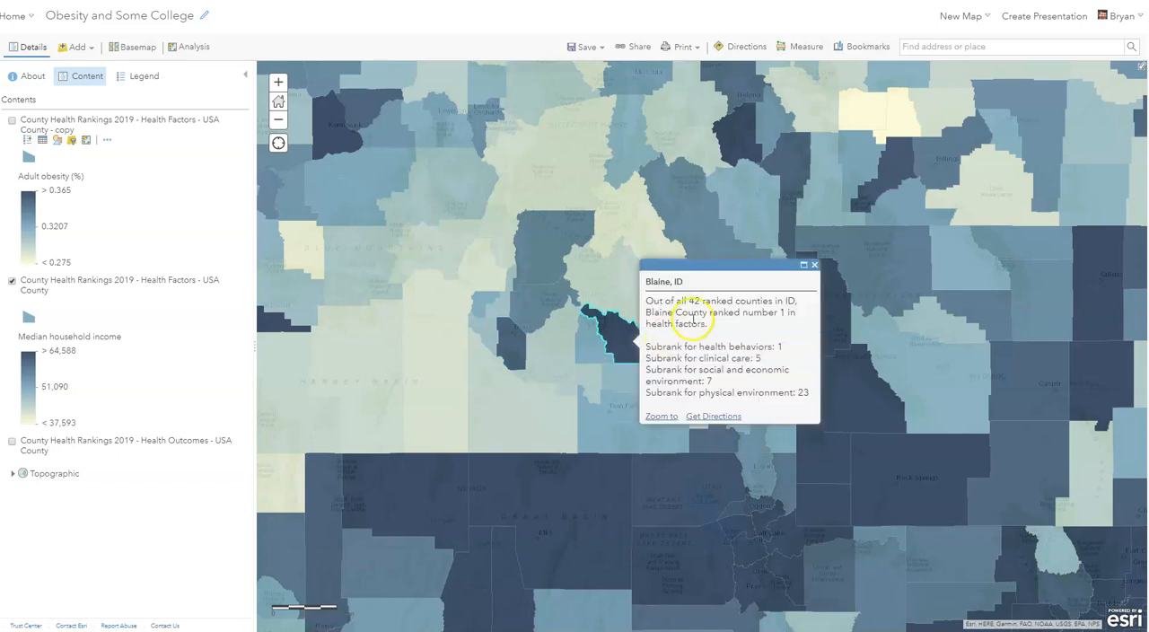
pyautogui.click(815, 265)
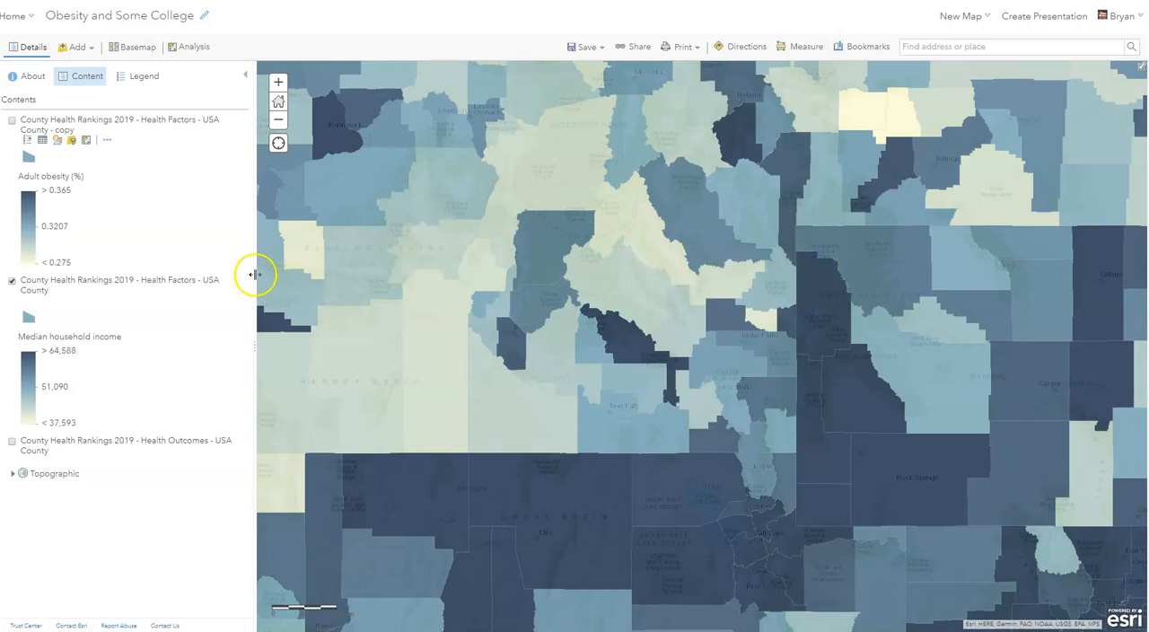
# - Show the Health Factors copy layer again and style its Adult obesity (%) attribute as Counts and Amounts (Size)
pyautogui.click(11, 123)
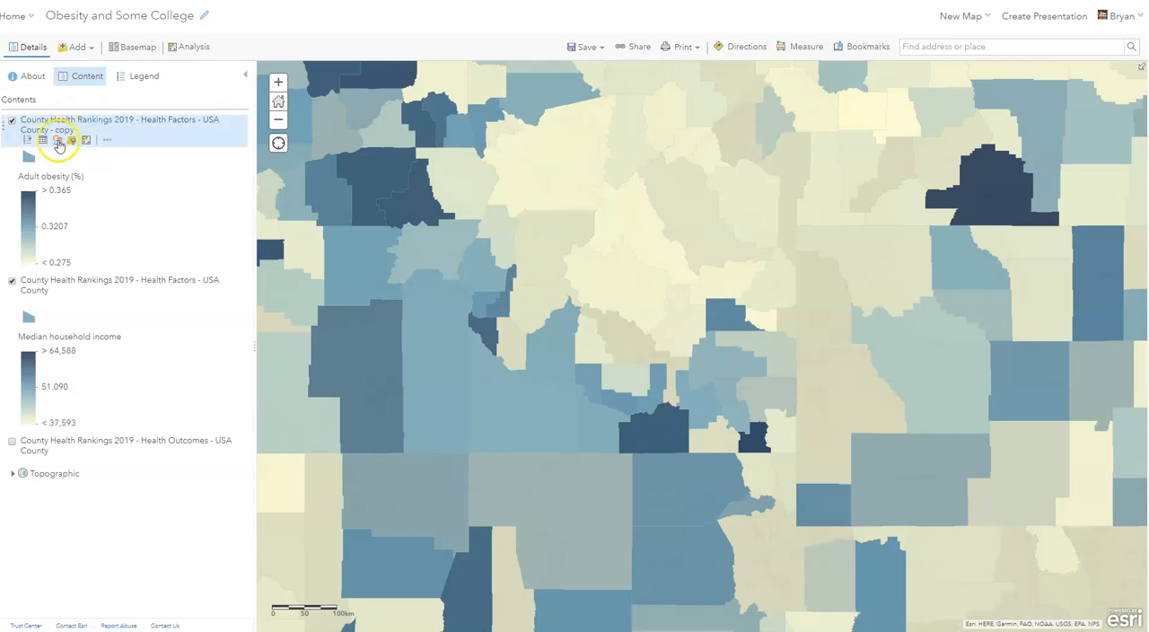
pyautogui.click(57, 140)
pyautogui.click(116, 383)
pyautogui.click(119, 383)
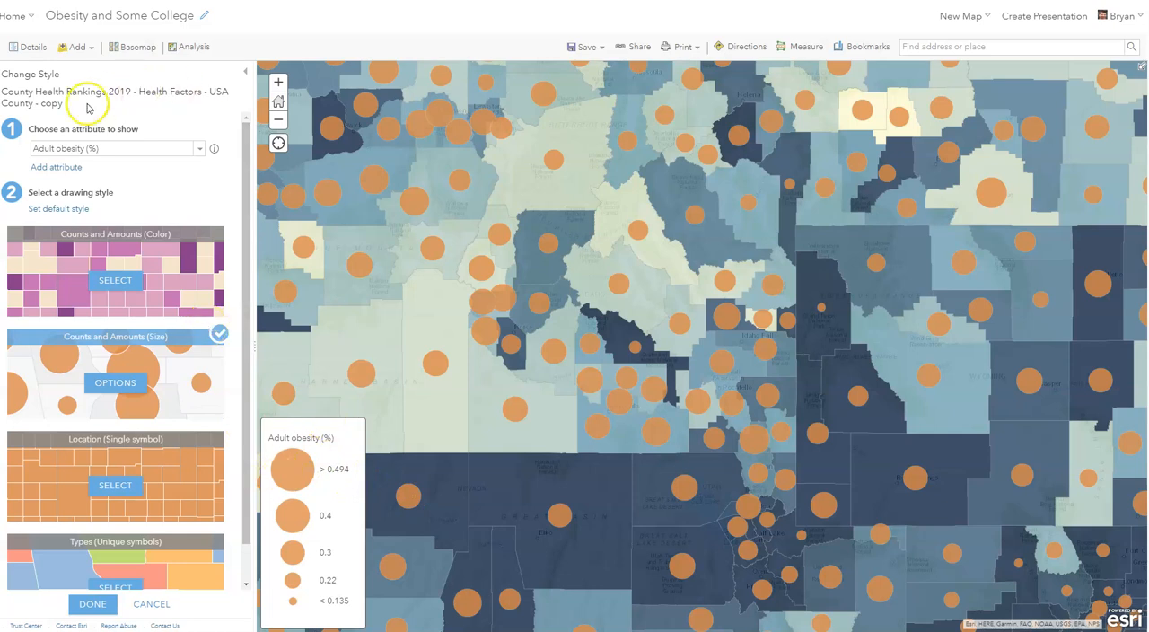
pyautogui.click(92, 603)
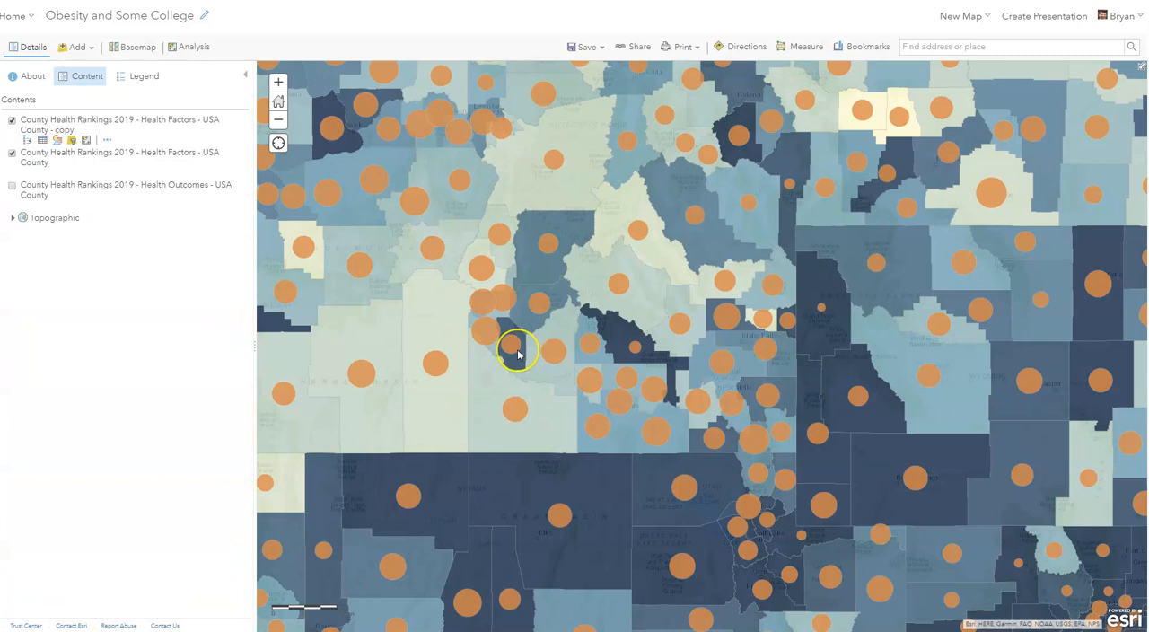
# - Expand both Health Factors legends and compare obesity circle sizes with household income colors across Idaho's counties
pyautogui.scroll(1, 517, 354)
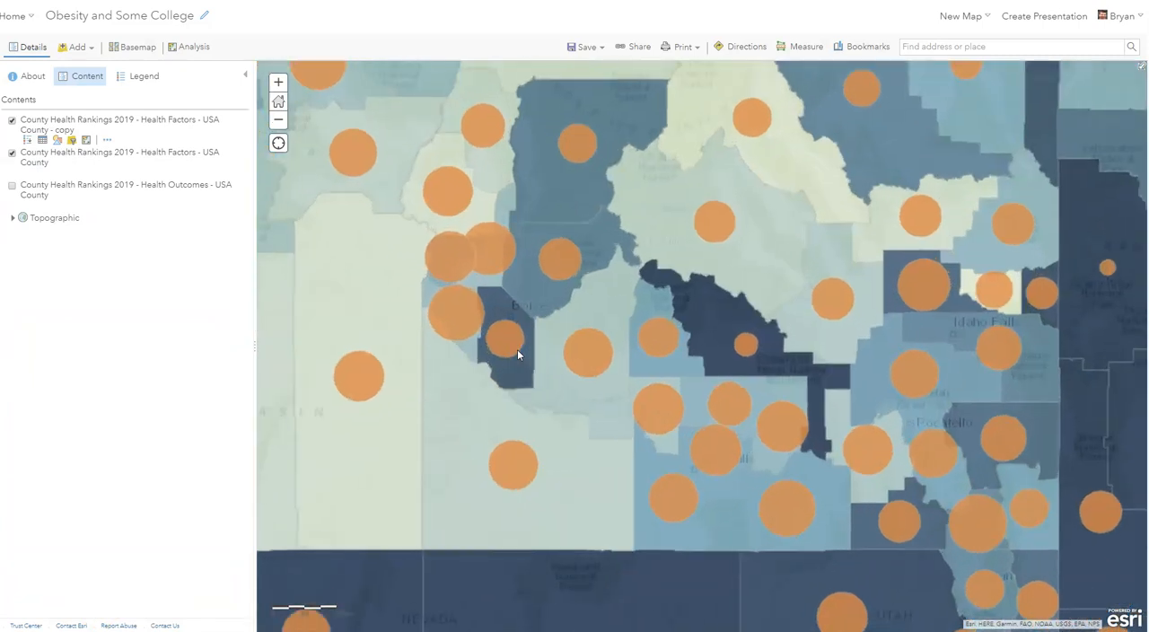
pyautogui.click(57, 119)
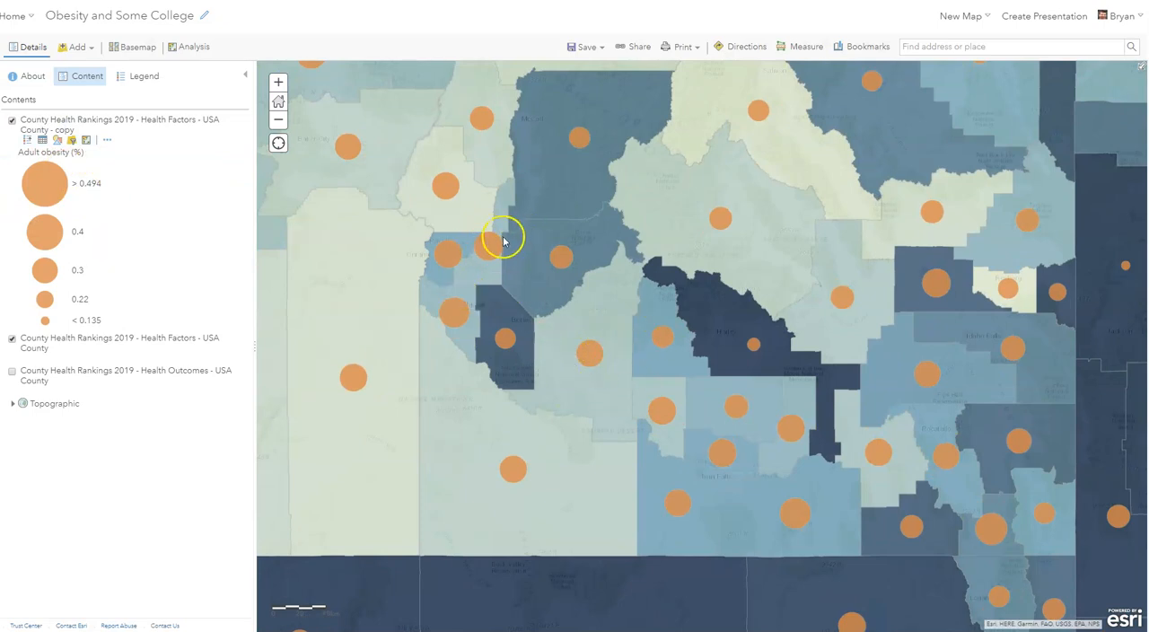
pyautogui.click(91, 337)
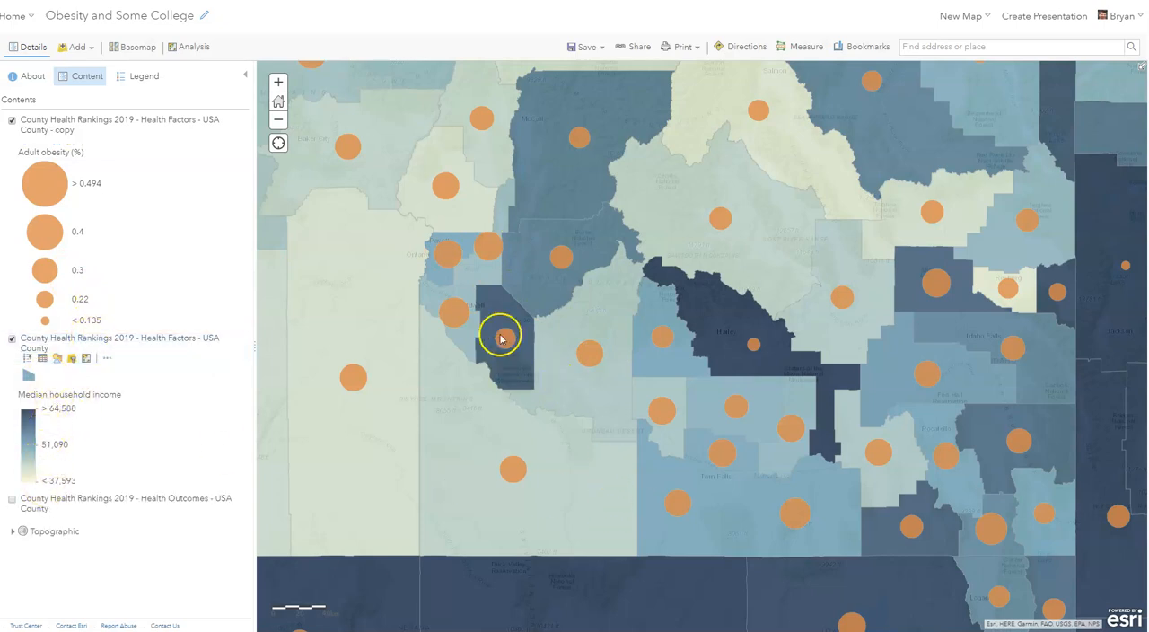
pyautogui.moveTo(552, 397); pyautogui.dragTo(554, 431)
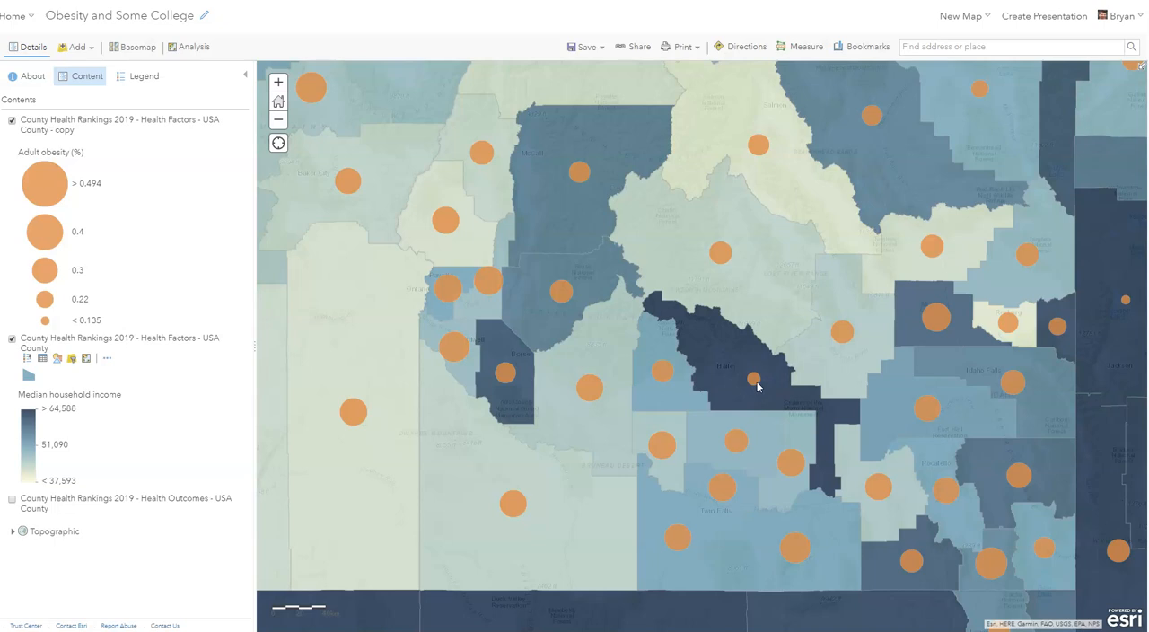
pyautogui.click(499, 380)
pyautogui.scroll(-1, 491, 247)
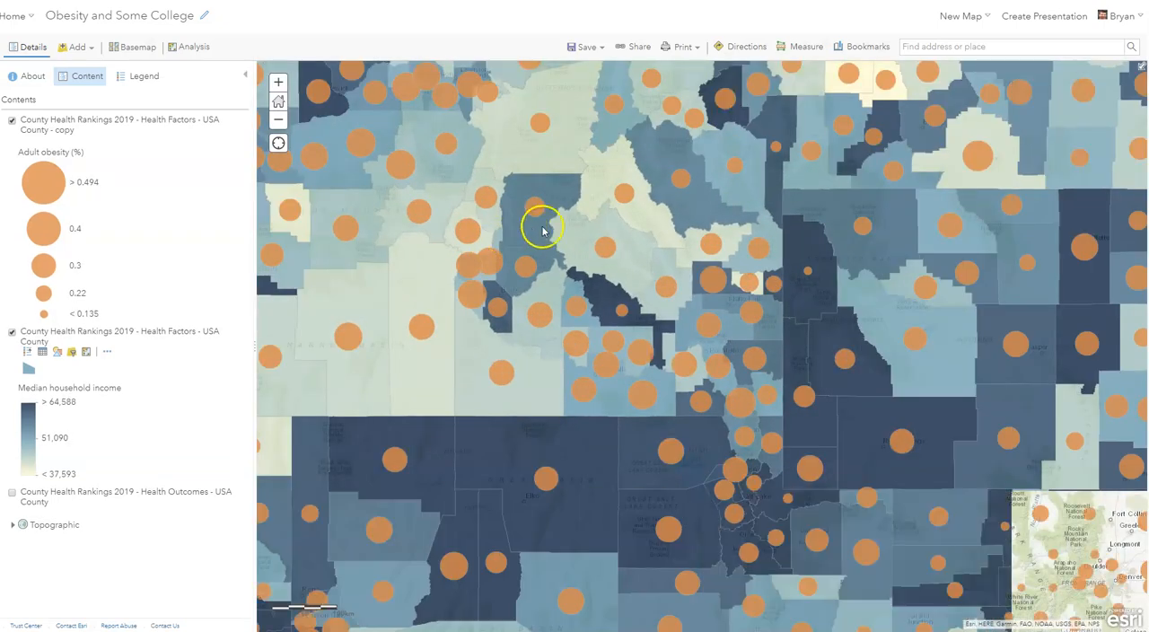
# - Compare adult obesity circle sizes with median household income colors in counties across Idaho, Nevada, California and Arizona
pyautogui.scroll(-2, 661, 404)
pyautogui.moveTo(811, 419); pyautogui.dragTo(678, 396)
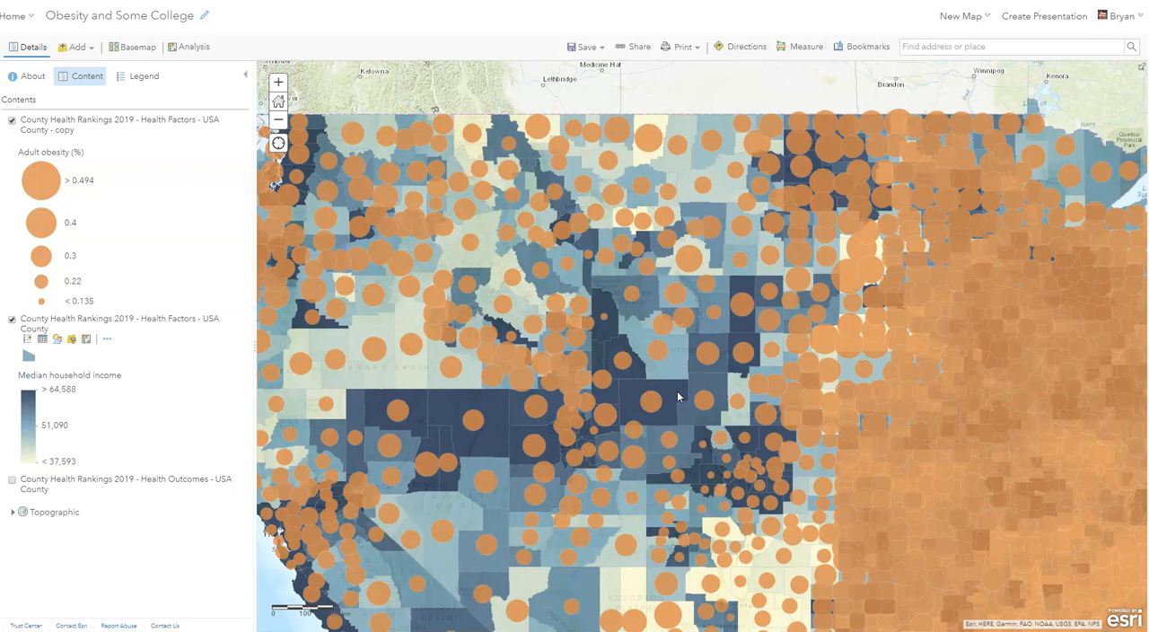
pyautogui.scroll(2, 458, 325)
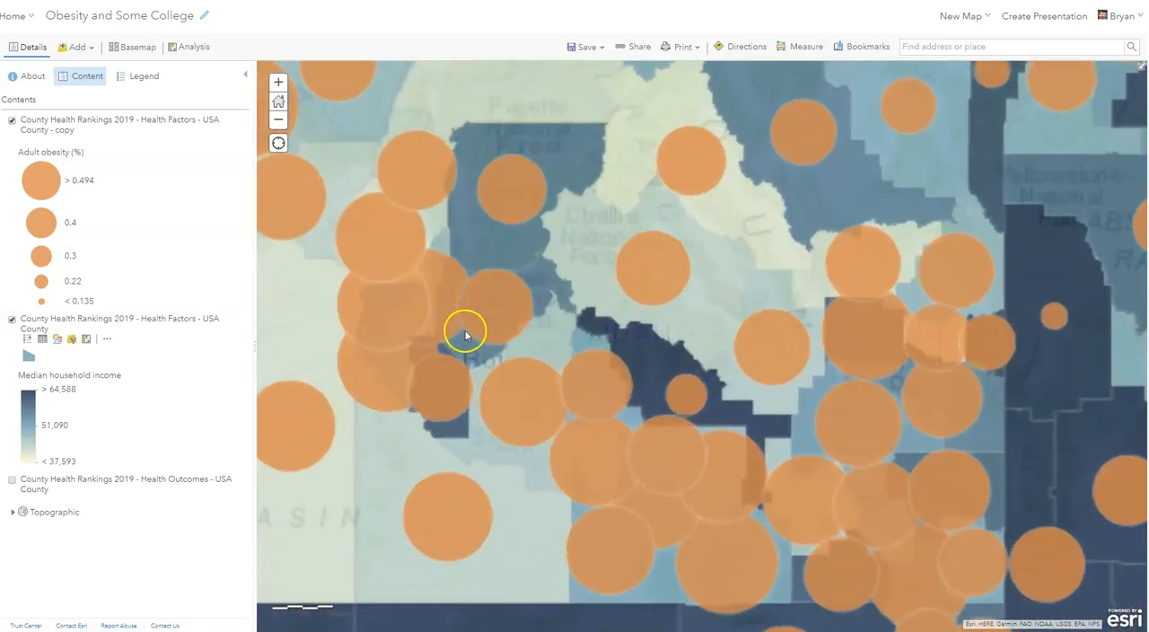
pyautogui.scroll(-1, 465, 331)
pyautogui.moveTo(491, 447); pyautogui.dragTo(523, 143)
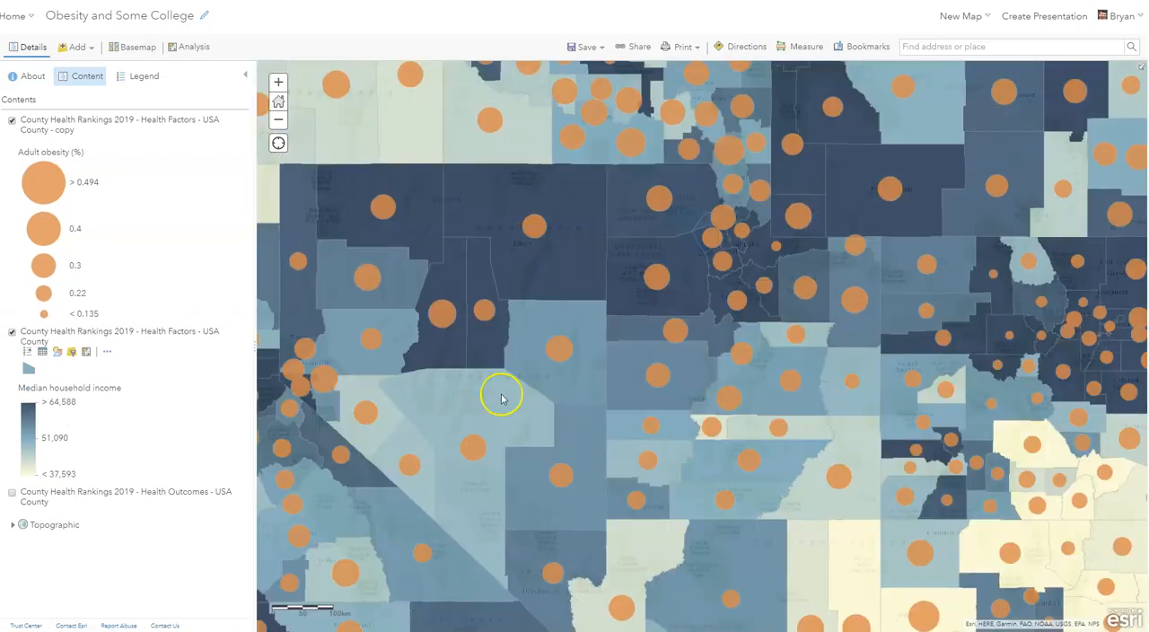
pyautogui.moveTo(501, 399); pyautogui.dragTo(534, 27)
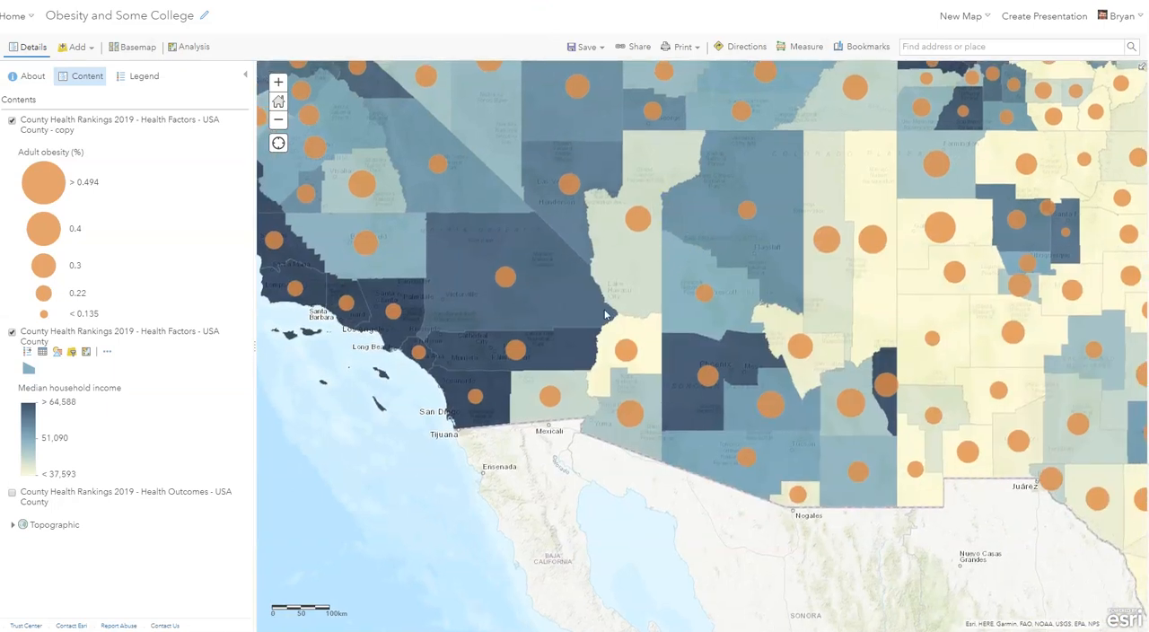
pyautogui.scroll(1, 524, 333)
pyautogui.moveTo(729, 266); pyautogui.dragTo(378, 246)
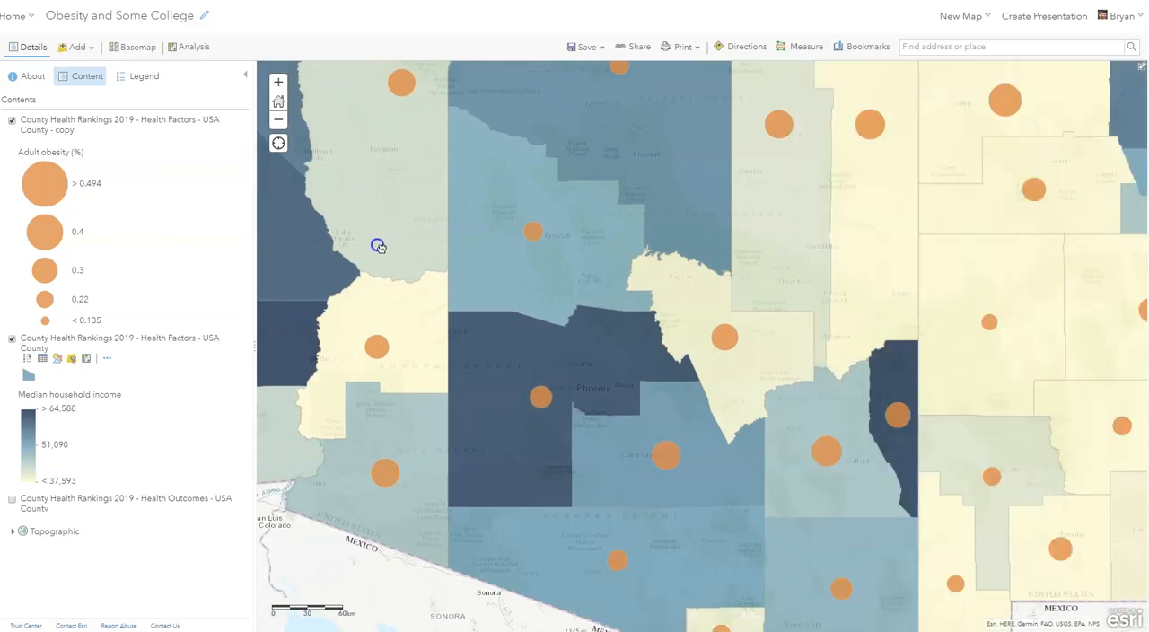
pyautogui.moveTo(721, 332); pyautogui.dragTo(626, 311)
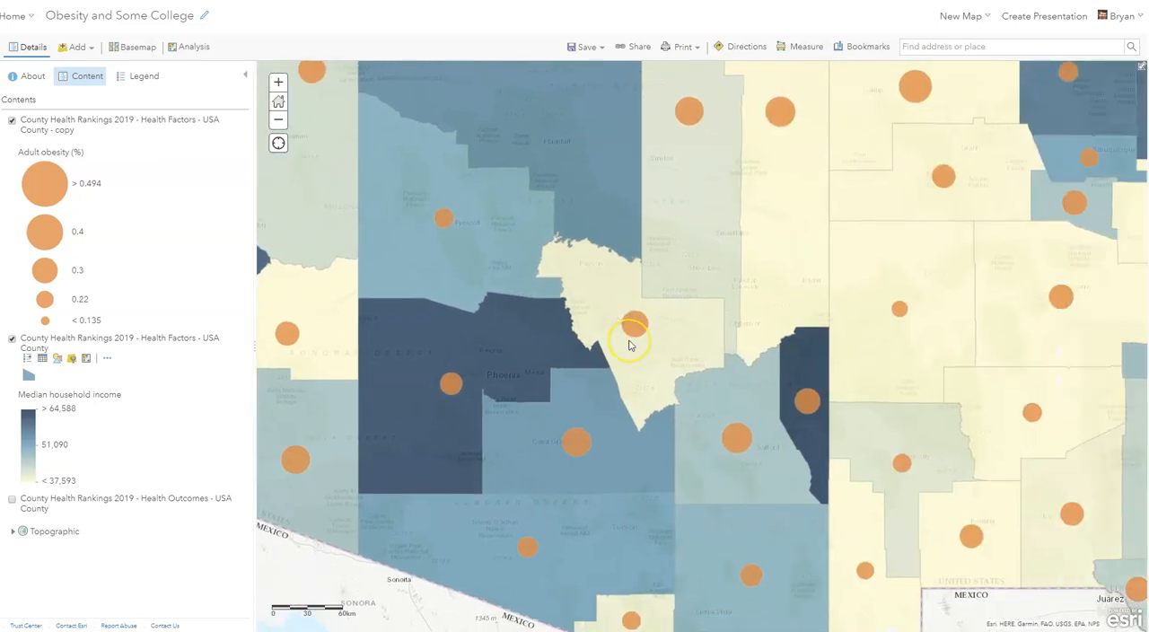
# - Start saving the map as a copy and title it "Obesity and Med income"
pyautogui.click(587, 52)
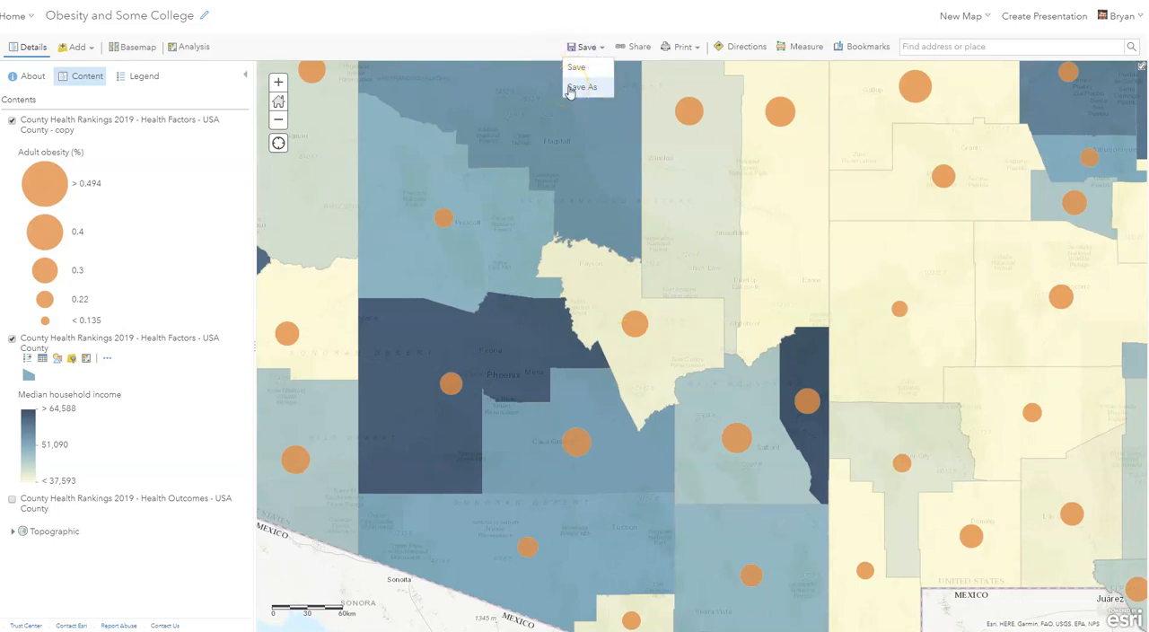
pyautogui.click(582, 87)
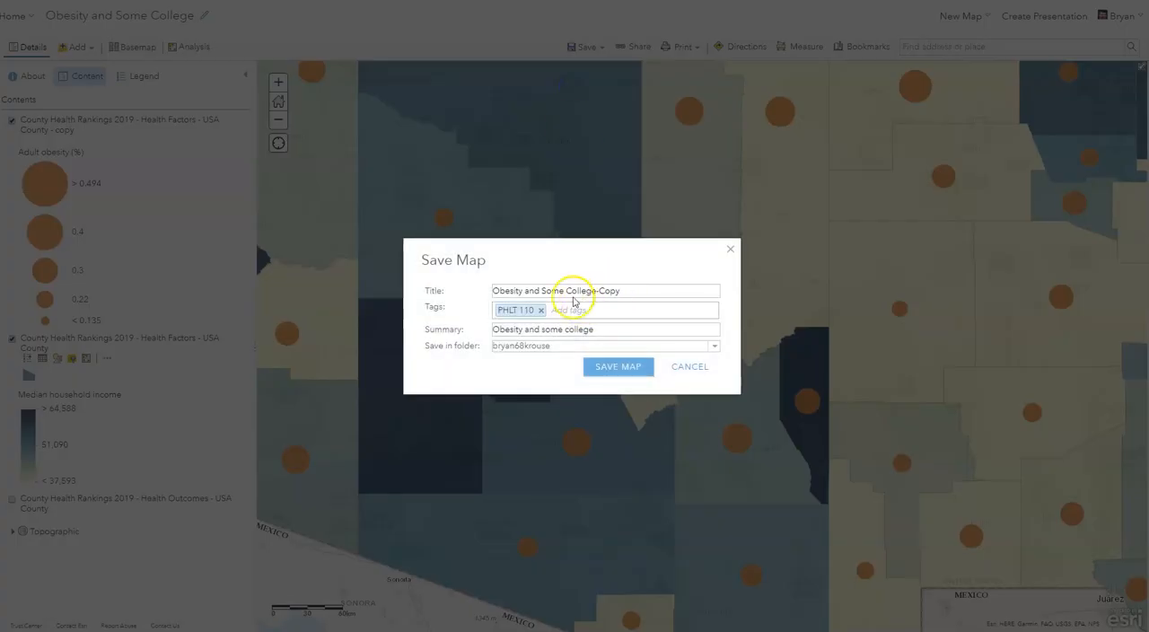
pyautogui.moveTo(543, 290); pyautogui.dragTo(621, 287)
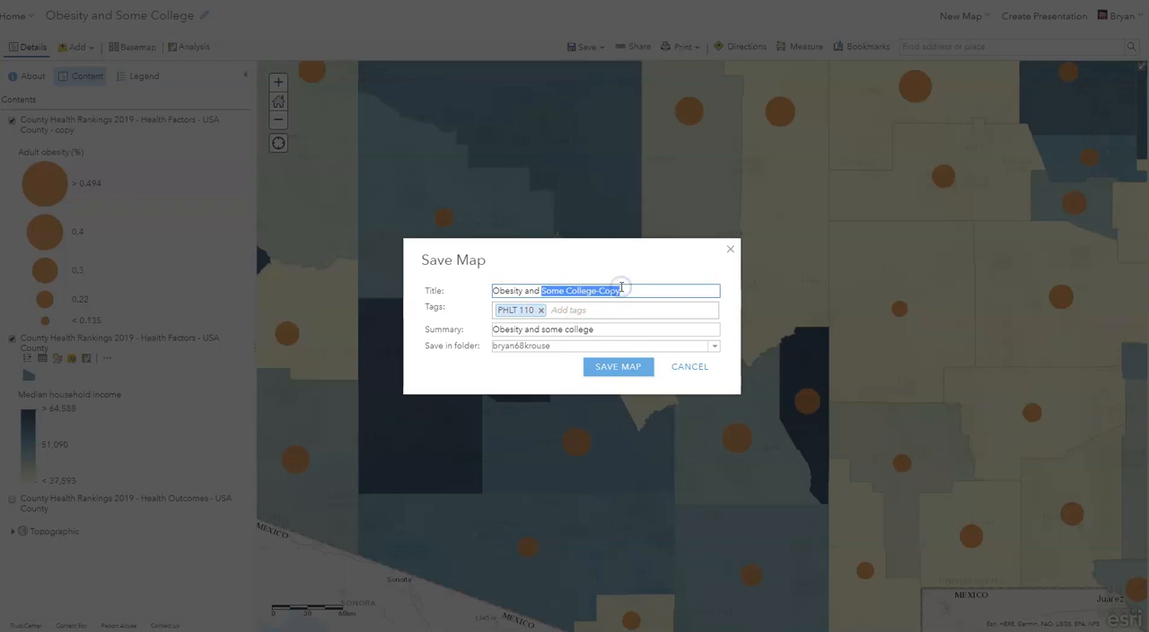
pyautogui.write('Med inc')
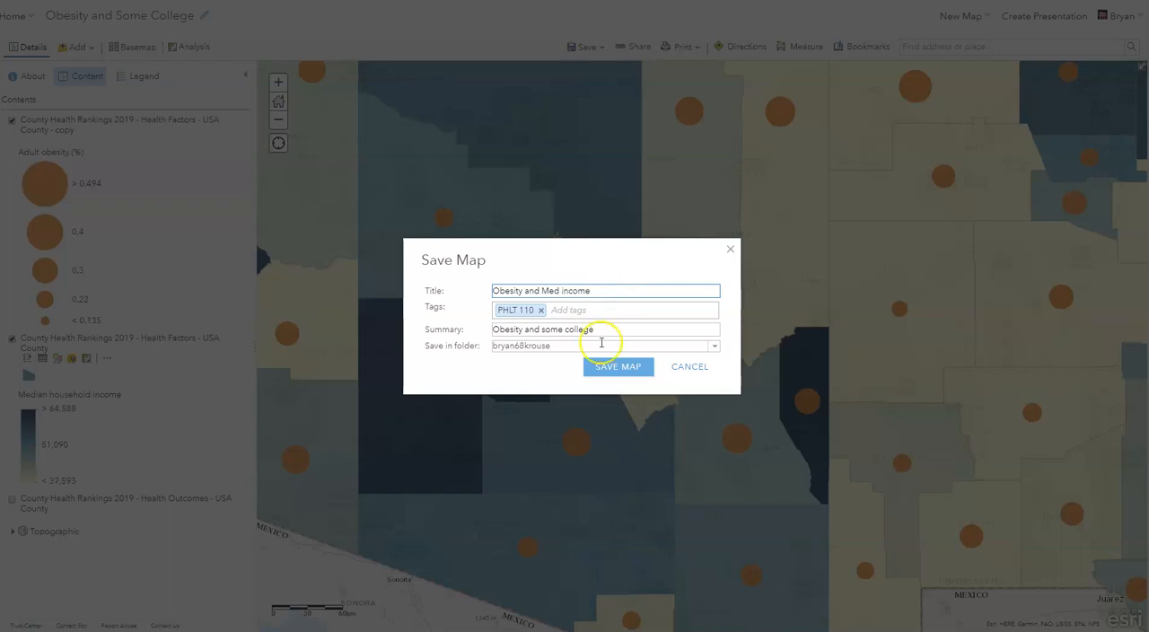
# - Set the map summary to "Obesity and median HH income" and save the copy
pyautogui.moveTo(598, 330); pyautogui.dragTo(538, 329)
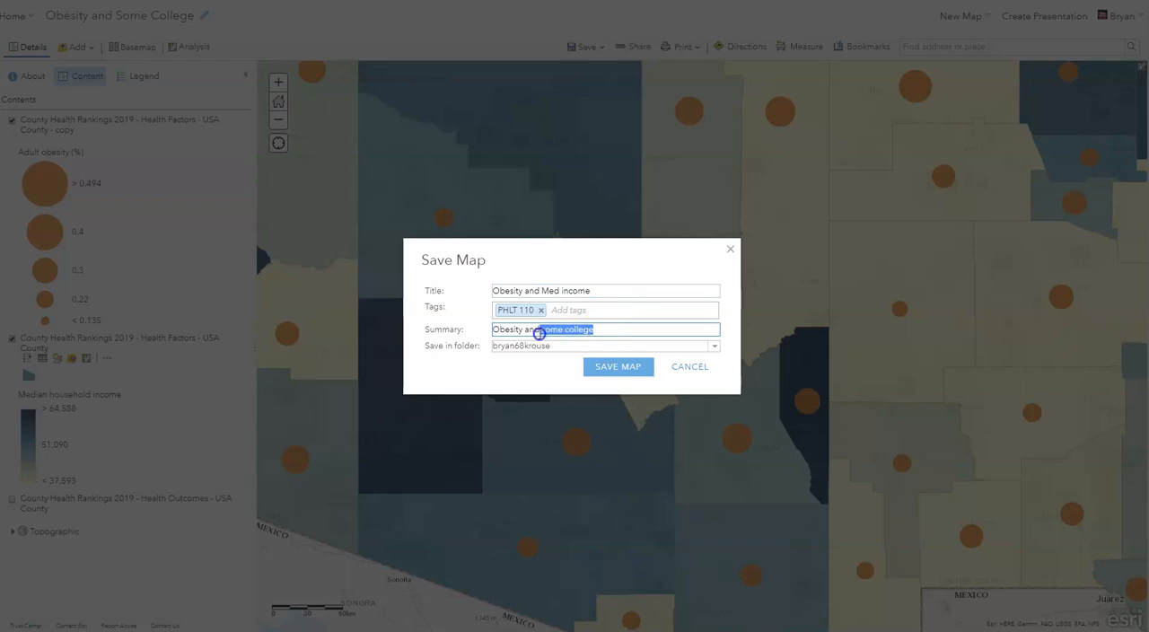
pyautogui.press('BackSpace')
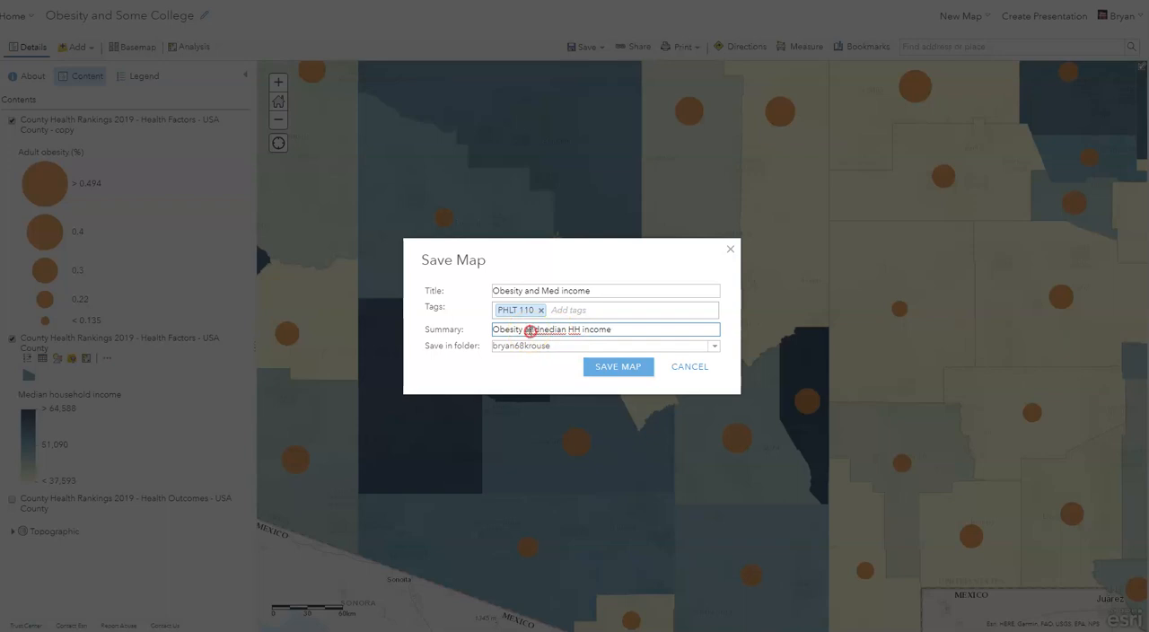
pyautogui.rightClick(530, 331)
pyautogui.click(525, 330)
pyautogui.moveTo(527, 330); pyautogui.dragTo(566, 330)
pyautogui.write('median')
pyautogui.click(626, 372)
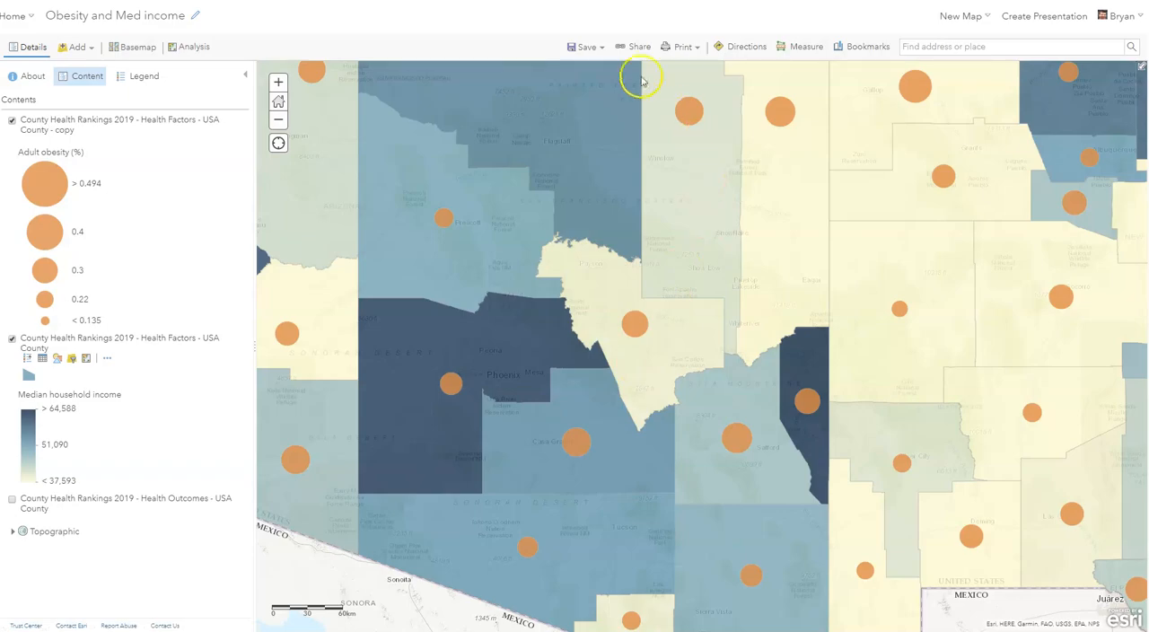
# - Share the Obesity and Med income map with the members of the PHLT 110 group
pyautogui.click(633, 47)
pyautogui.scroll(-3, 391, 265)
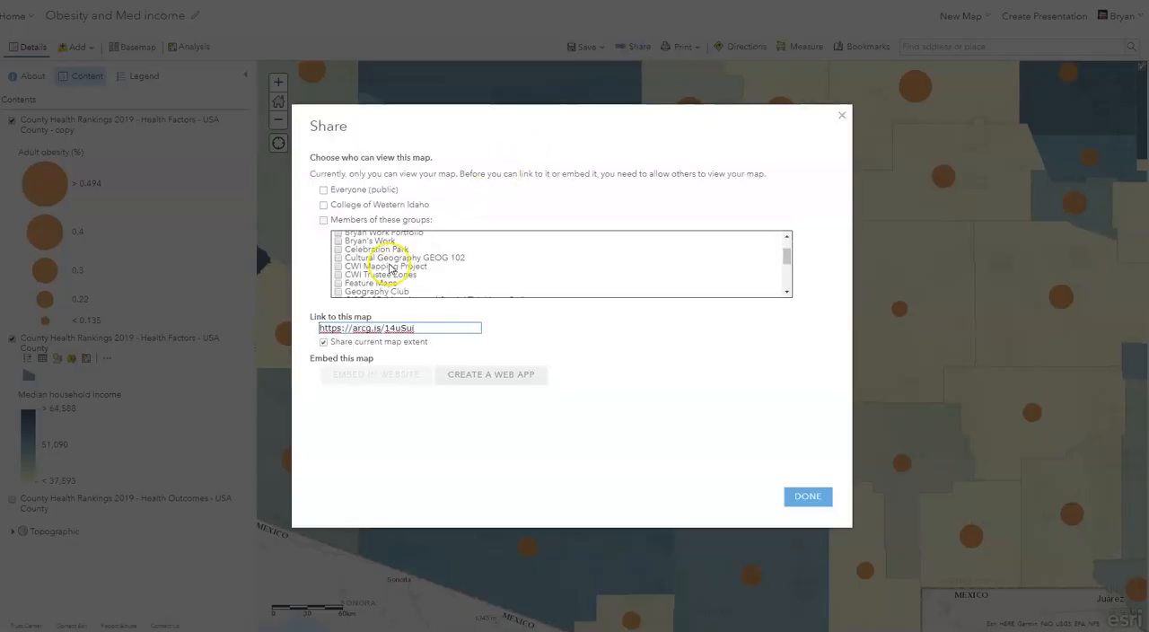
pyautogui.scroll(-3, 389, 268)
pyautogui.click(337, 264)
pyautogui.click(823, 496)
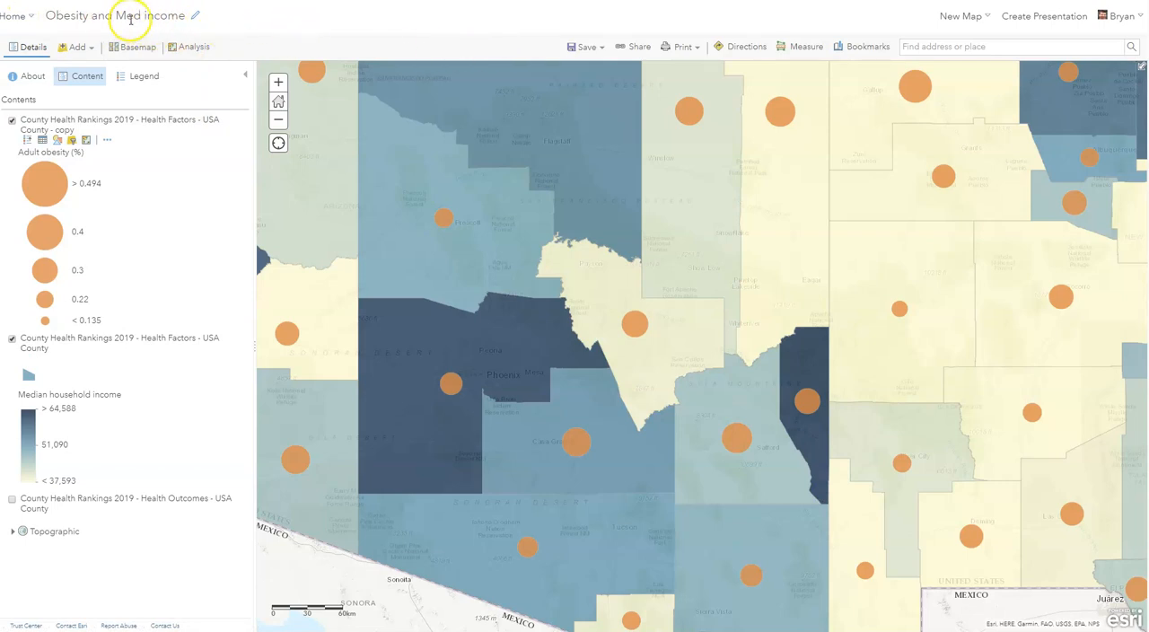
# - Open the PHLT 110 group's overview page to review its recently added content
pyautogui.click(15, 15)
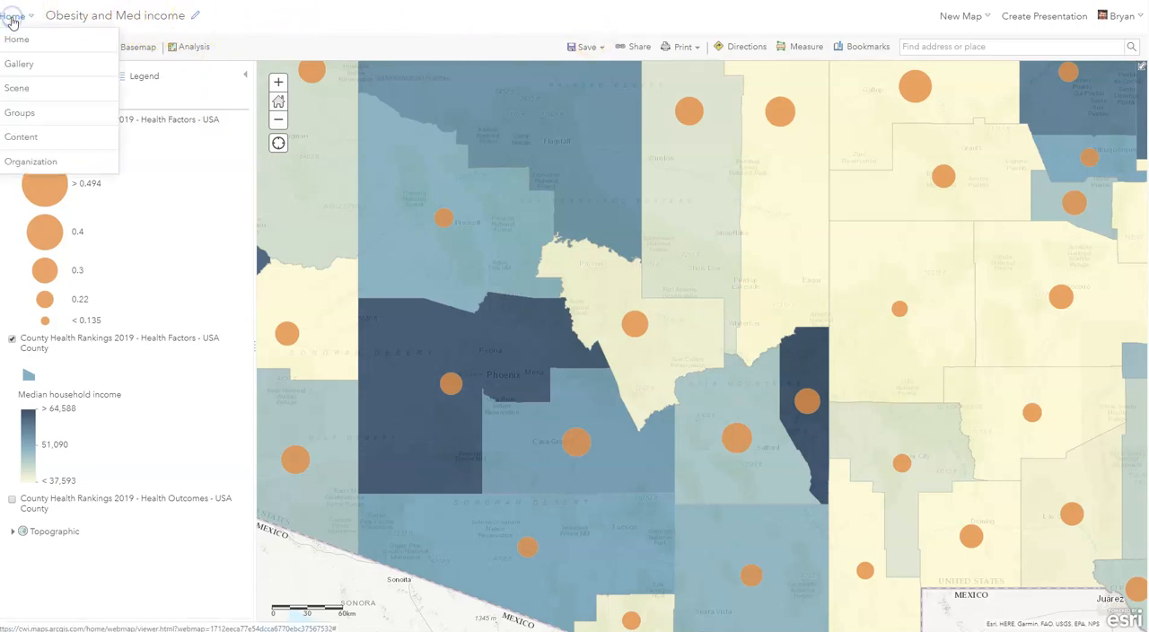
pyautogui.click(42, 123)
pyautogui.scroll(-14, 438, 195)
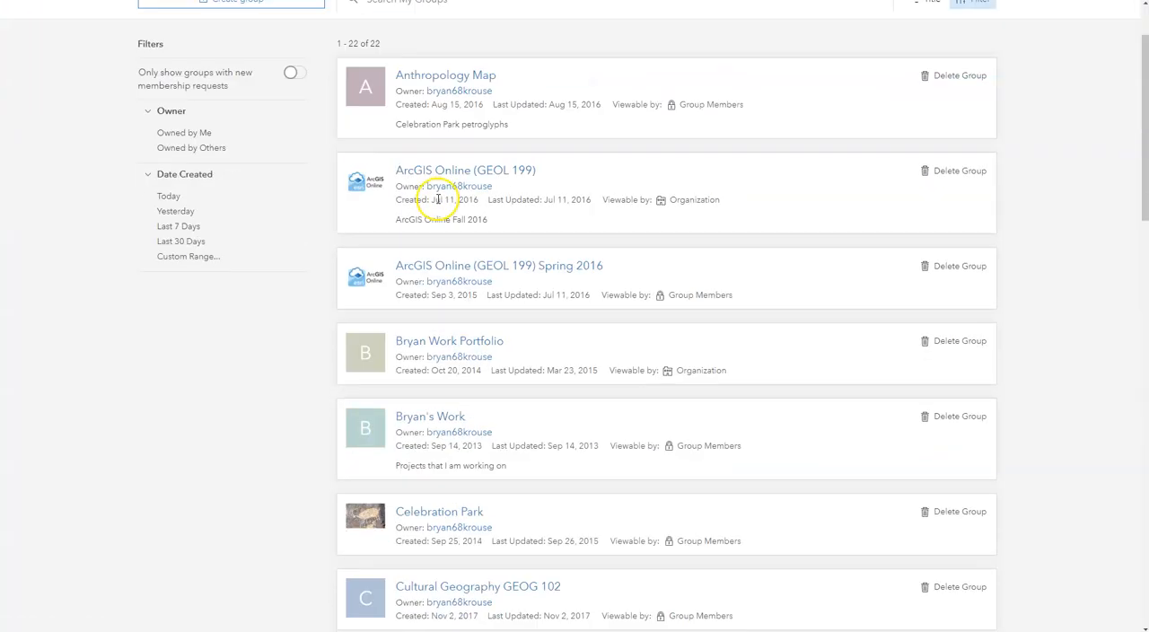
pyautogui.scroll(-1, 457, 477)
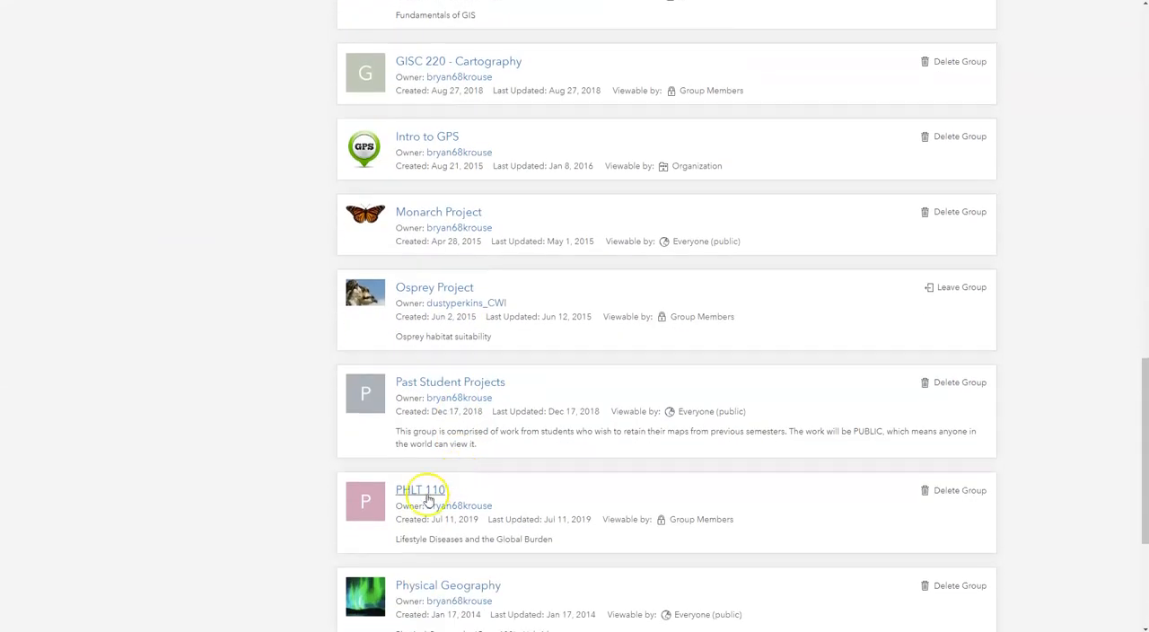
pyautogui.click(420, 490)
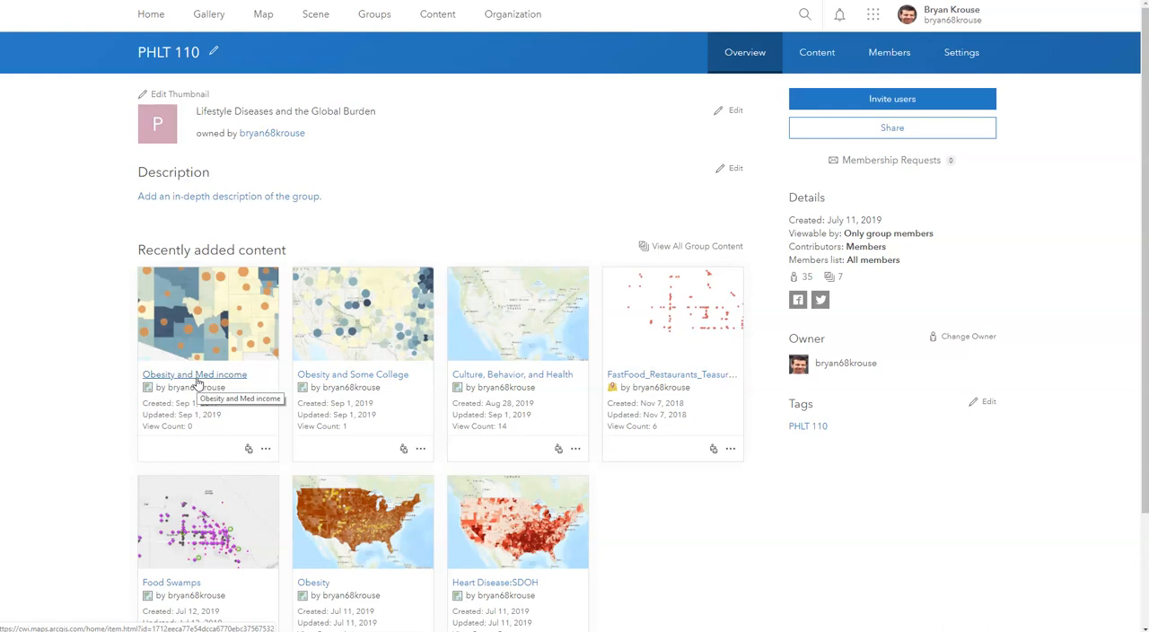
# - Delete the Obesity and Med income and Obesity and Some College web maps from My Content
pyautogui.click(440, 15)
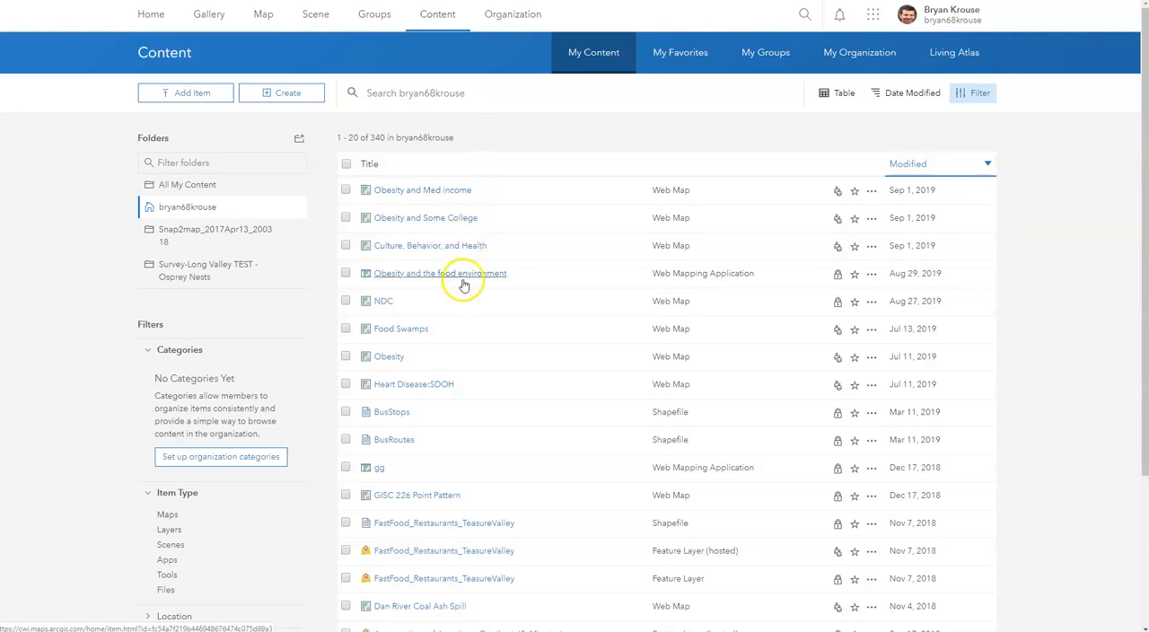
pyautogui.scroll(-2, 549, 381)
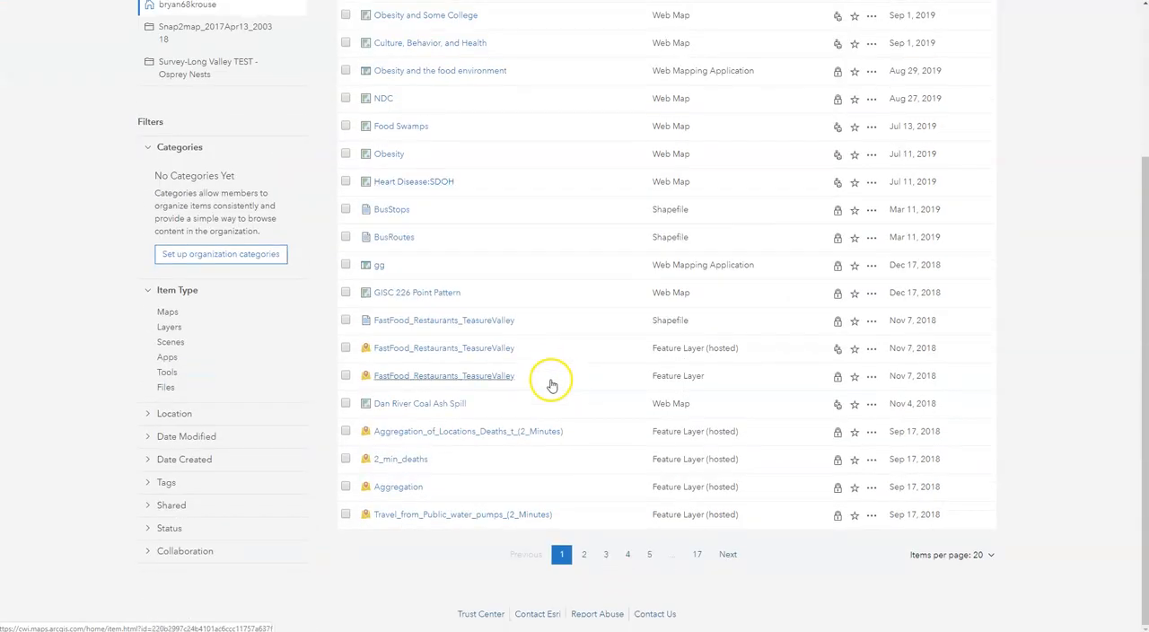
pyautogui.scroll(2, 520, 485)
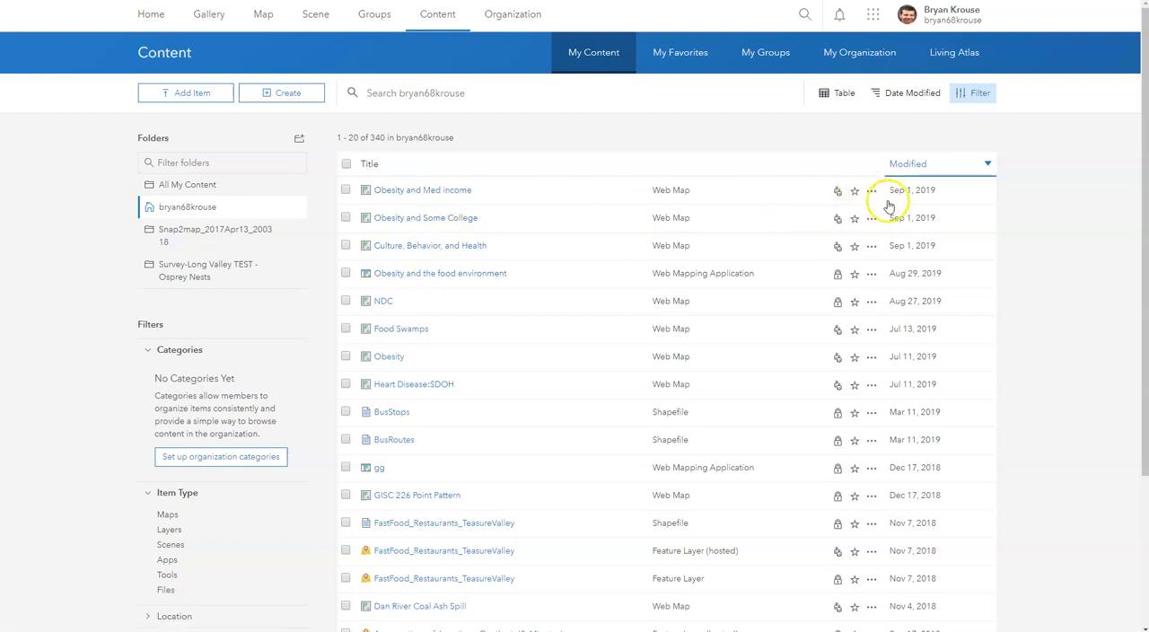
pyautogui.click(346, 191)
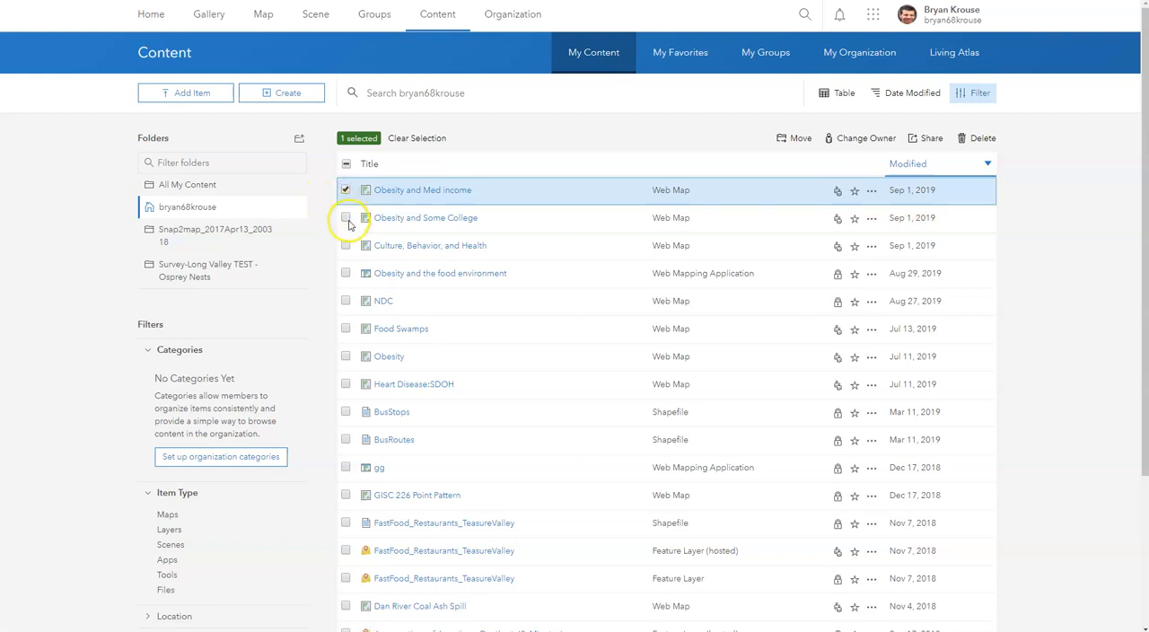
pyautogui.click(347, 221)
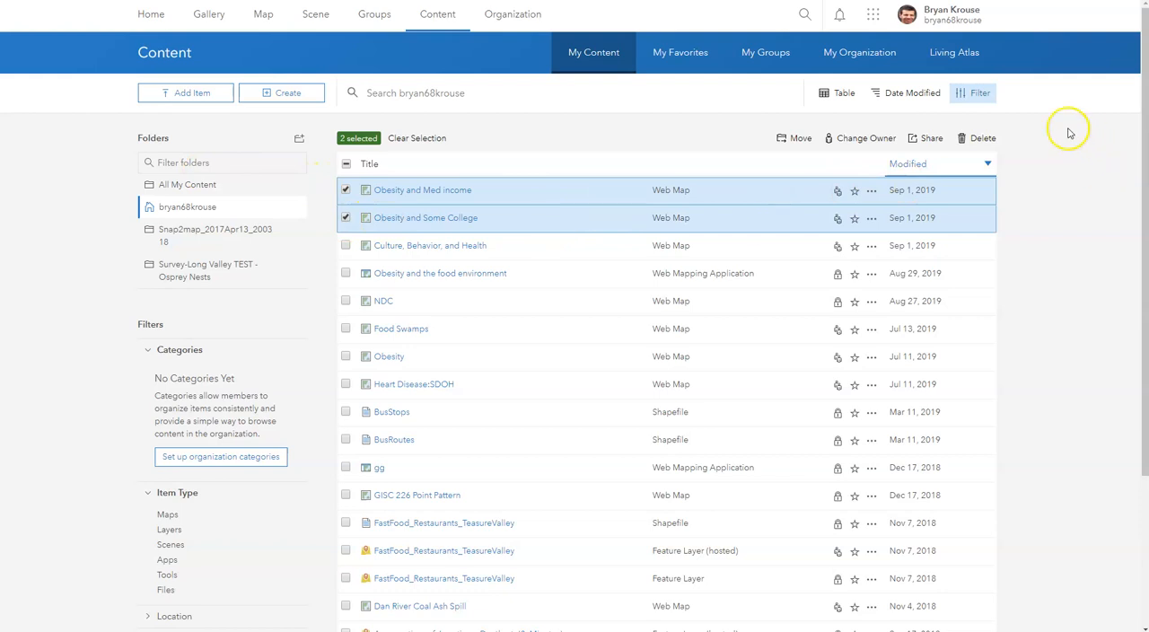
pyautogui.click(984, 140)
pyautogui.click(614, 354)
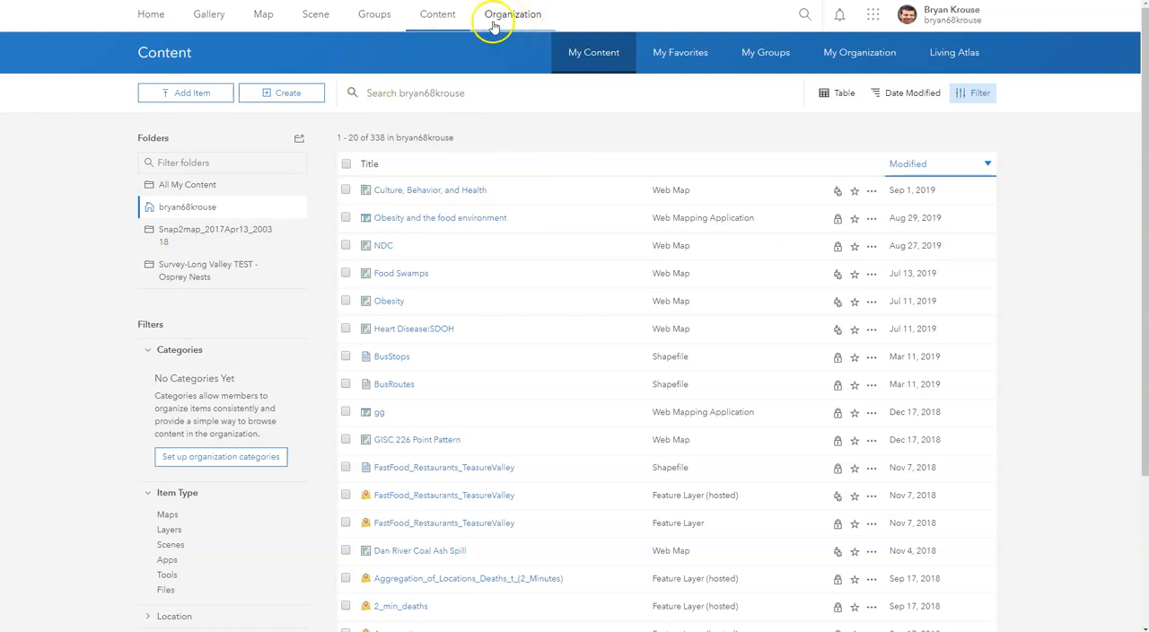
# - Open the organization's overview page to view its credits, members and add-on licenses
pyautogui.click(525, 20)
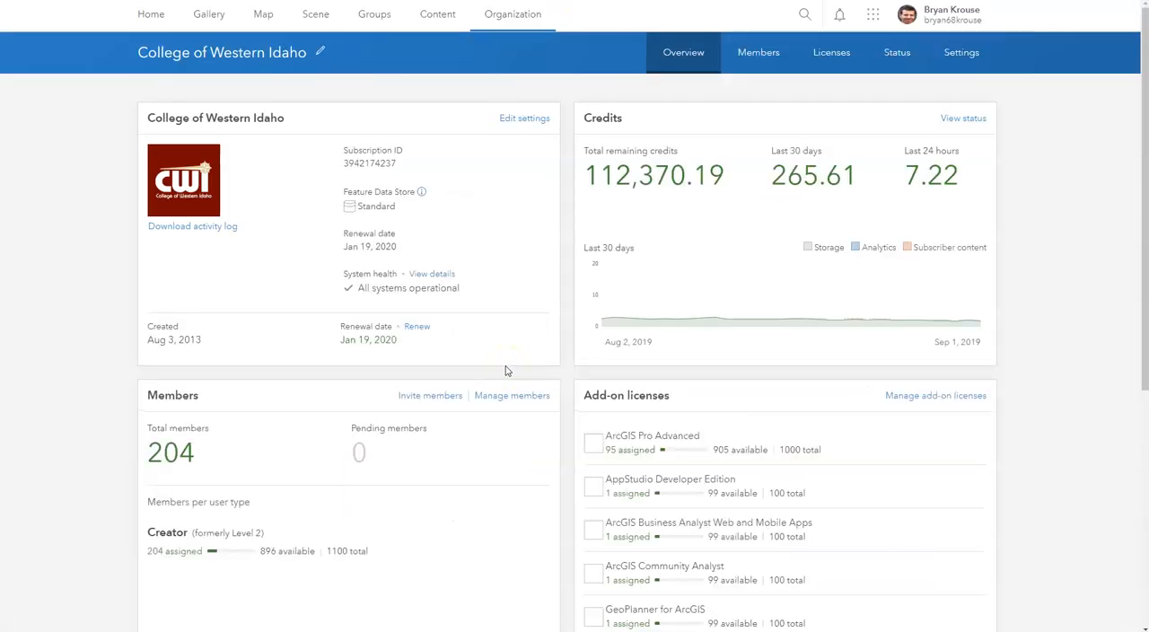
pyautogui.click(500, 369)
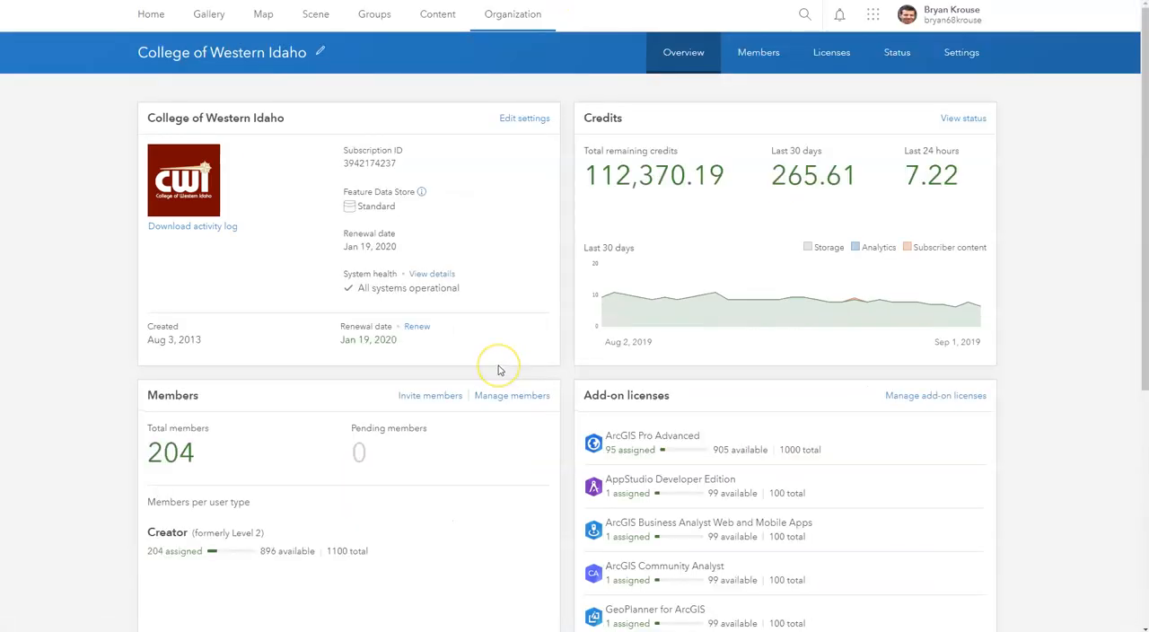